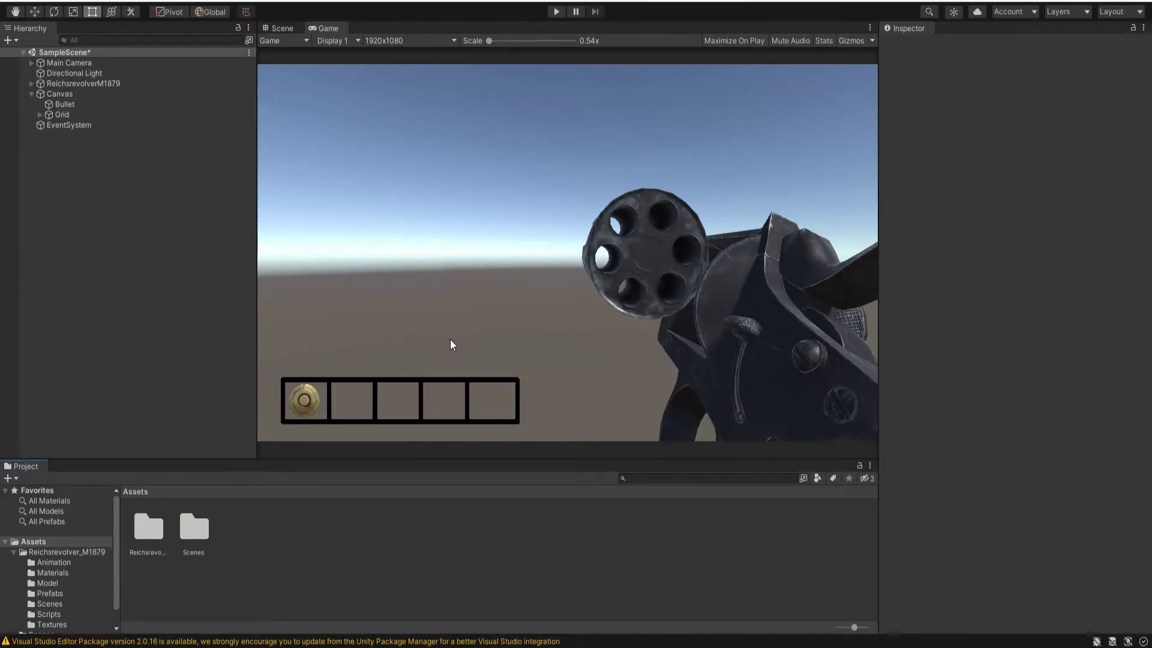
# Select the Bullet object and start an Add Component search for the new BulletDrag script.
pyautogui.click(97, 105)
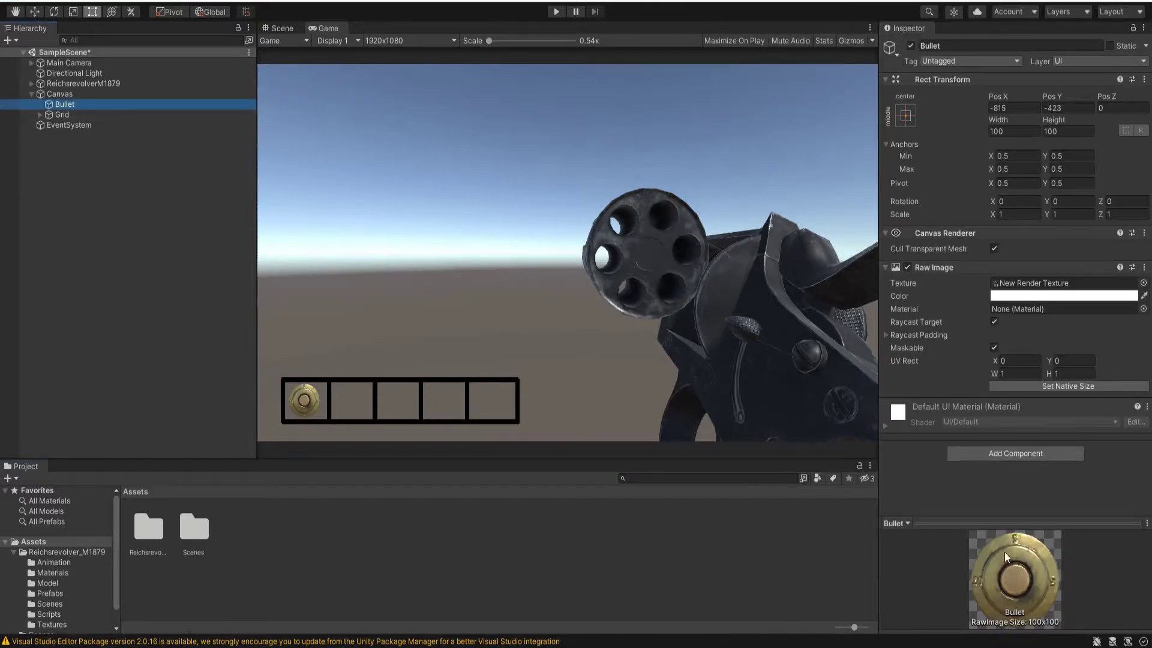
pyautogui.click(1013, 455)
pyautogui.write('b')
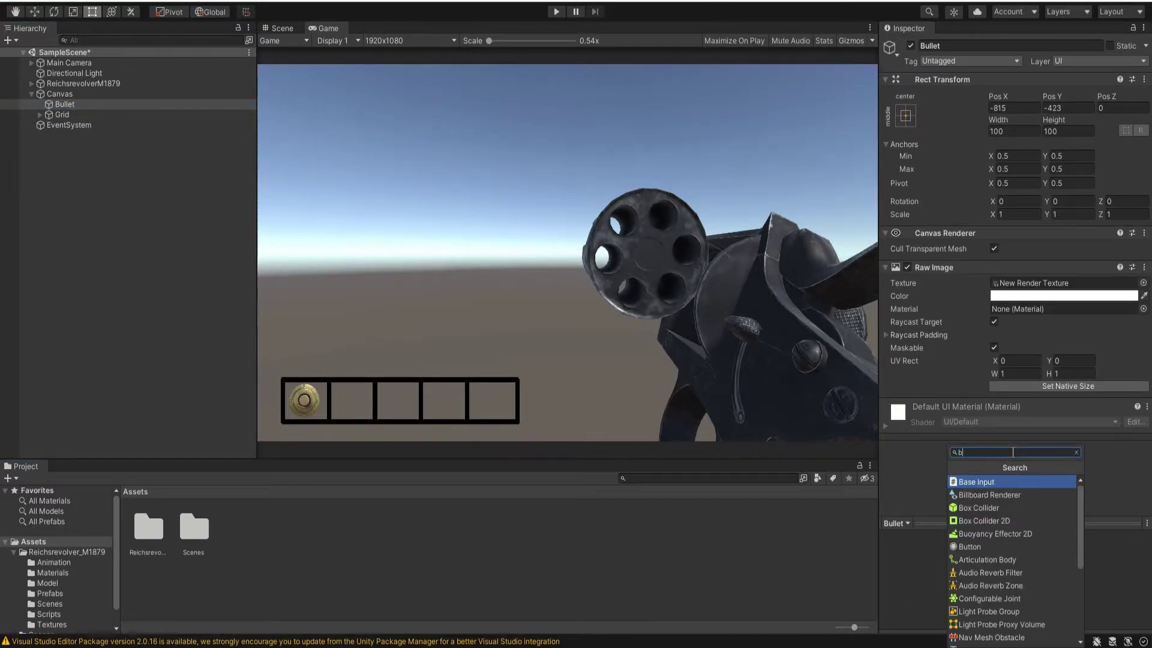
pyautogui.write('ull')
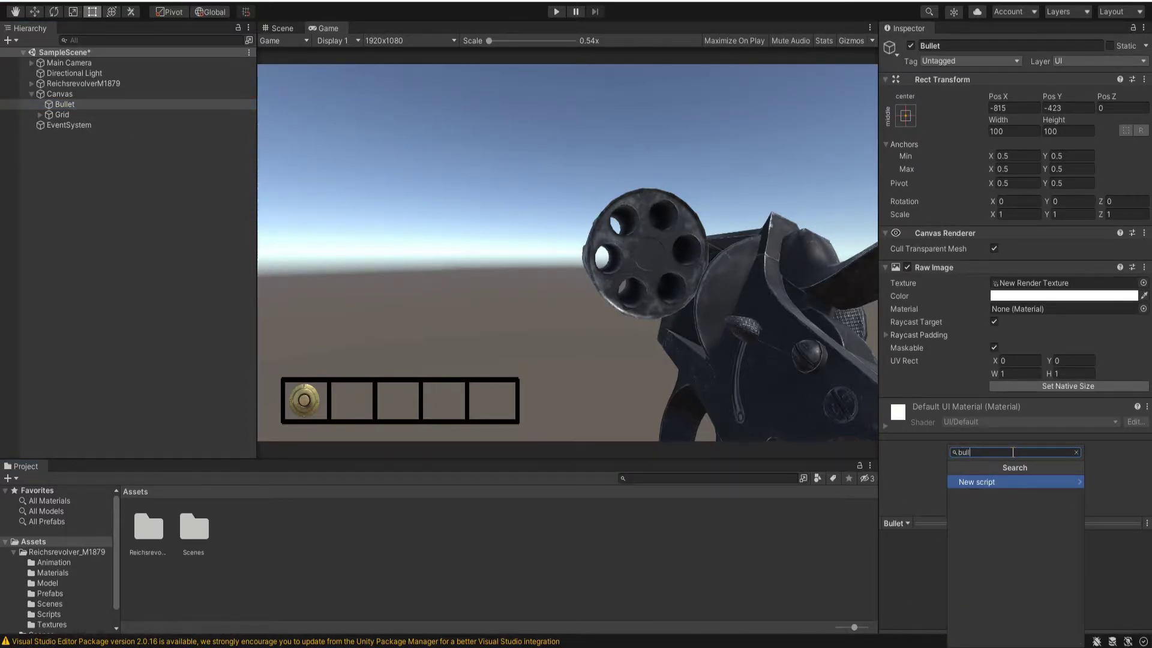
pyautogui.press('BackSpace')
pyautogui.press('BackSpace')
pyautogui.press('BackSpace')
# Name the script BulletDrag, import UnityEngine.EventSystems and make the class implement IDragHandler.
pyautogui.write('BulletD')
pyautogui.click(432, 193)
pyautogui.press('Return')
pyautogui.write('using UnityEngine.EventSystems;')
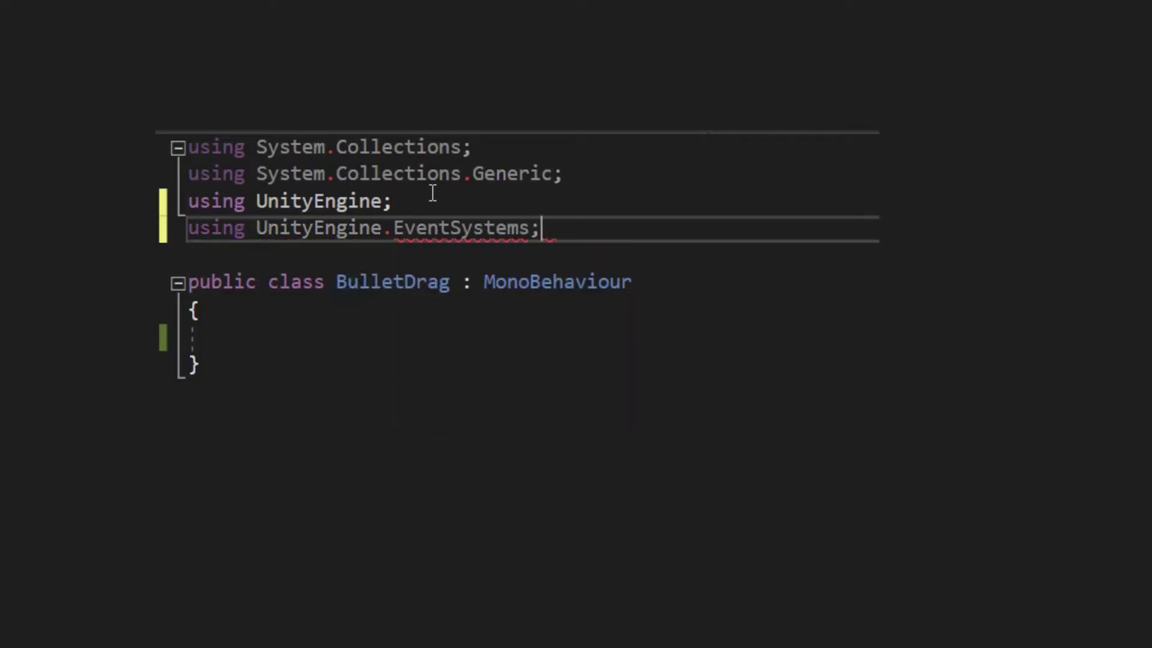
pyautogui.click(642, 282)
pyautogui.write(', Idr')
pyautogui.press('Tab')
# Add an empty OnDrag(PointerEventData eventData) method to the class.
pyautogui.click(401, 349)
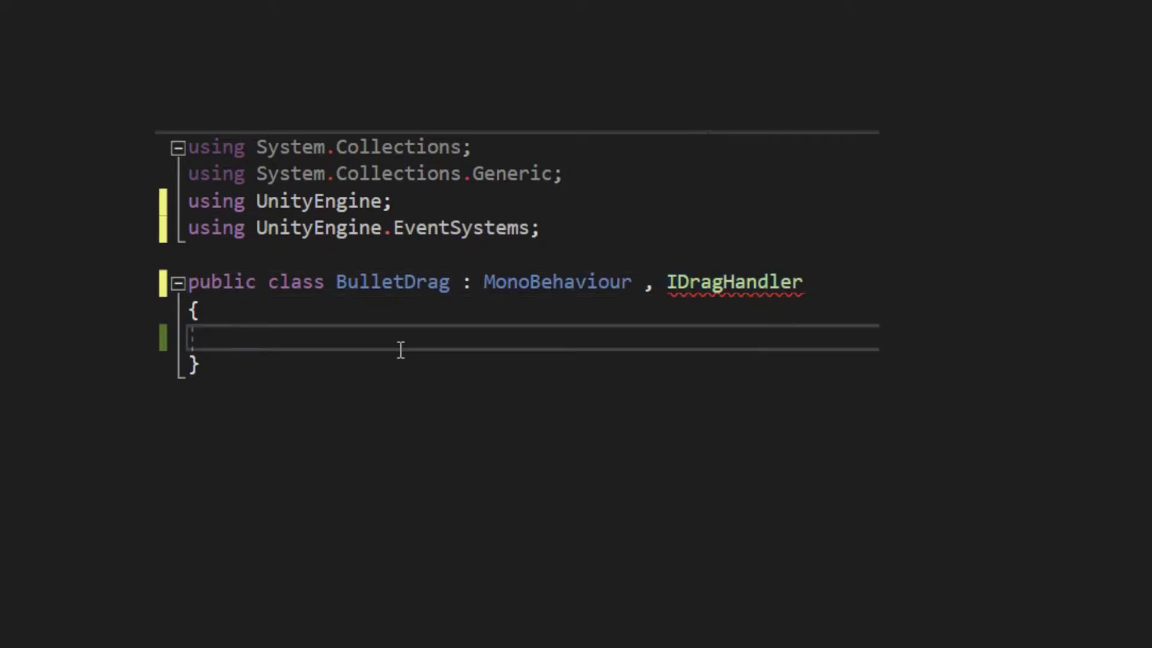
pyautogui.write('public voidOnDrag')
pyautogui.press('Escape')
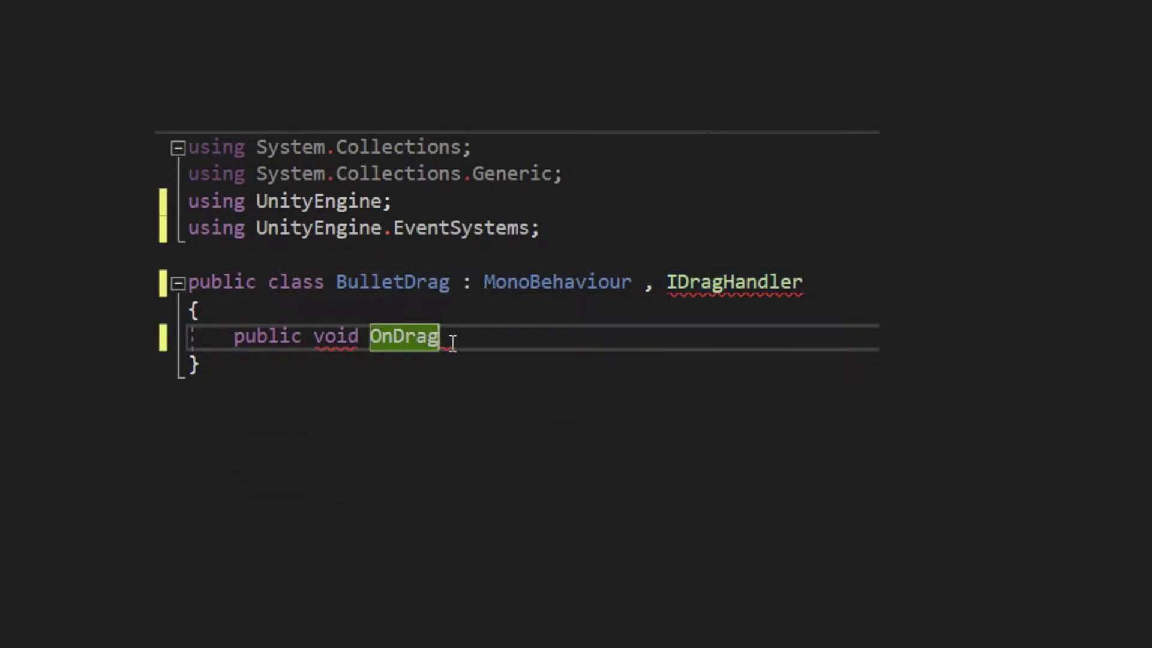
pyautogui.write('(pointe')
pyautogui.press('Tab')
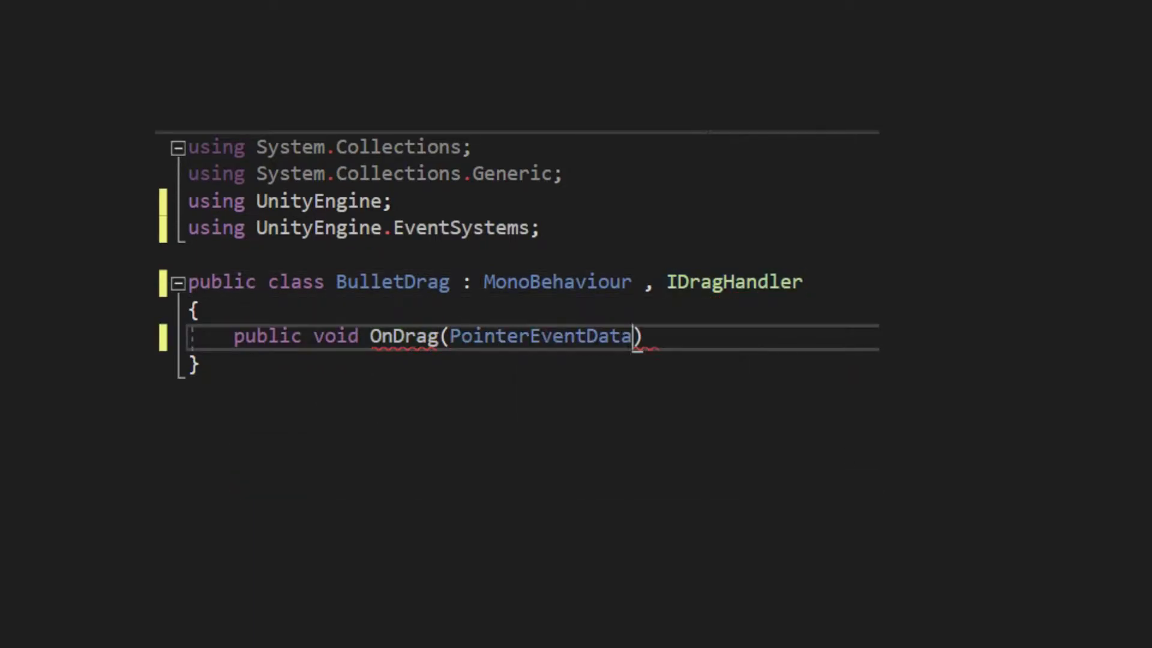
pyautogui.write('eventData')
pyautogui.press('Return')
pyautogui.write('{')
pyautogui.press('Return')
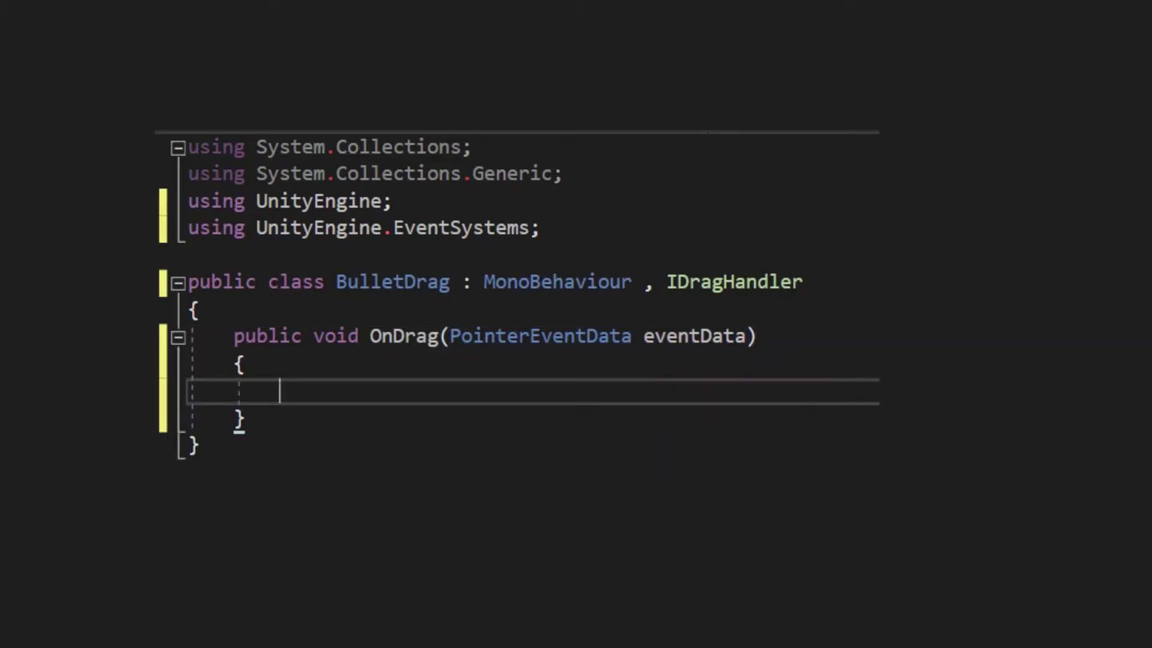
pyautogui.click(201, 310)
# Add canvas and rectTransform fields, assigned in Awake via GetComponent and the Canvas-tagged object.
pyautogui.press('Return')
pyautogui.write('private Canvas canvas;')
pyautogui.press('Return')
pyautogui.write('private rectr')
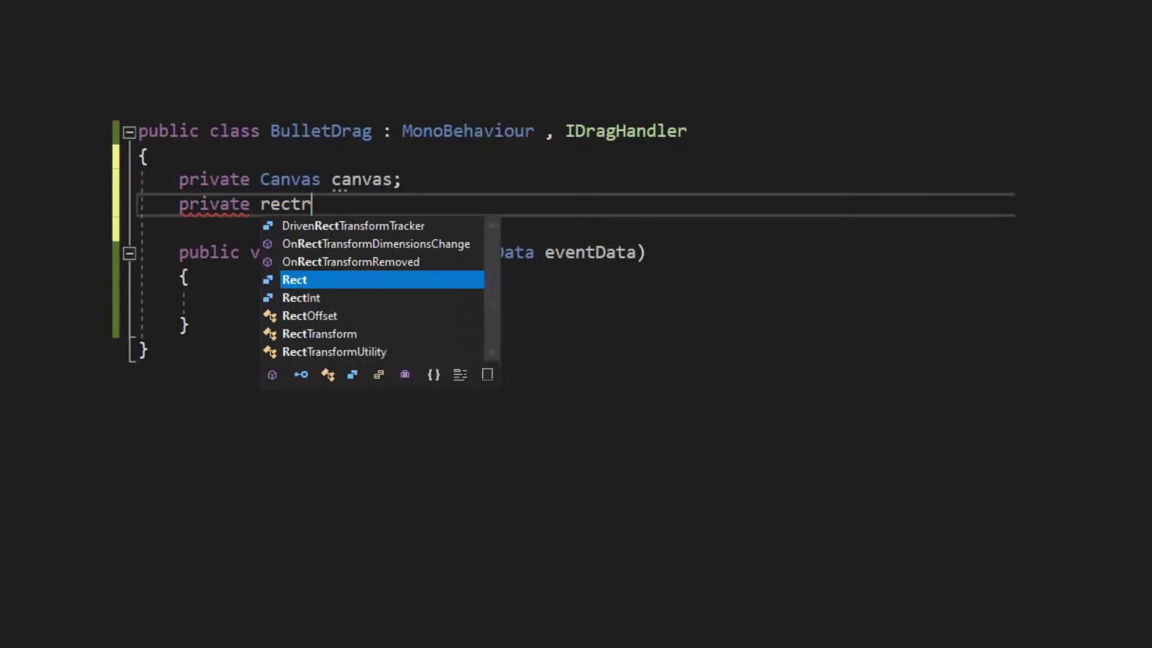
pyautogui.write('ansform rectTransform;  private void Awake() { rectr')
pyautogui.press('Tab')
pyautogui.write('= GetComponent<RectTransform>();')
pyautogui.press('Return')
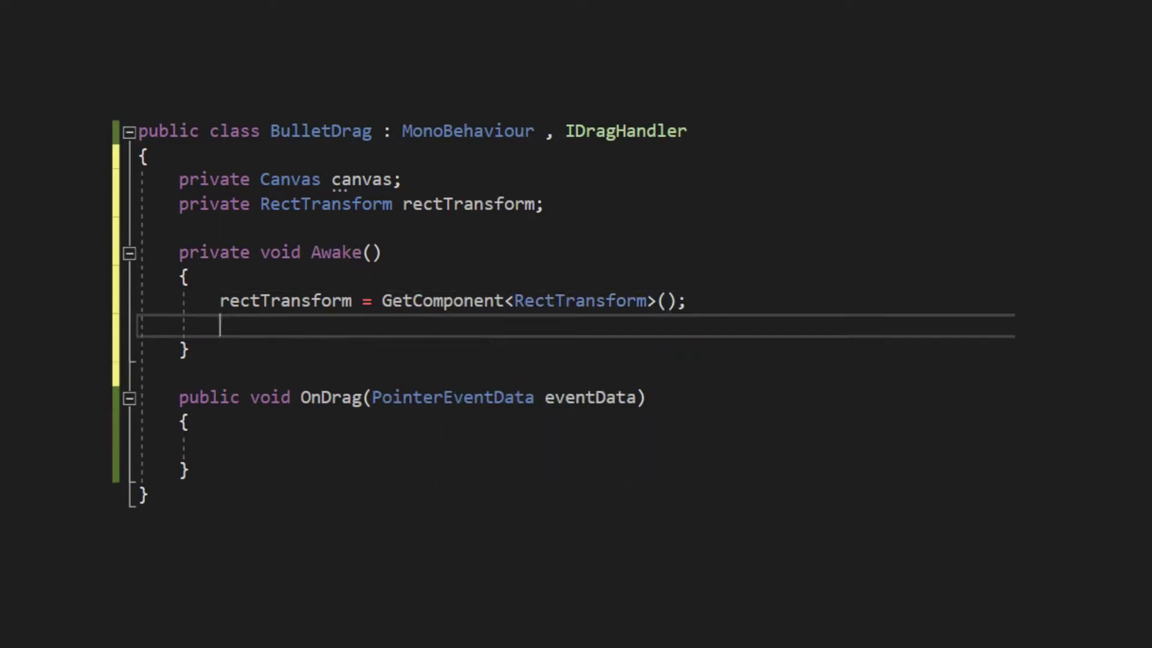
pyautogui.write('canvas = GameObject.findgameobjectwithtag("Canvas").GetComponent<Canvas>();')
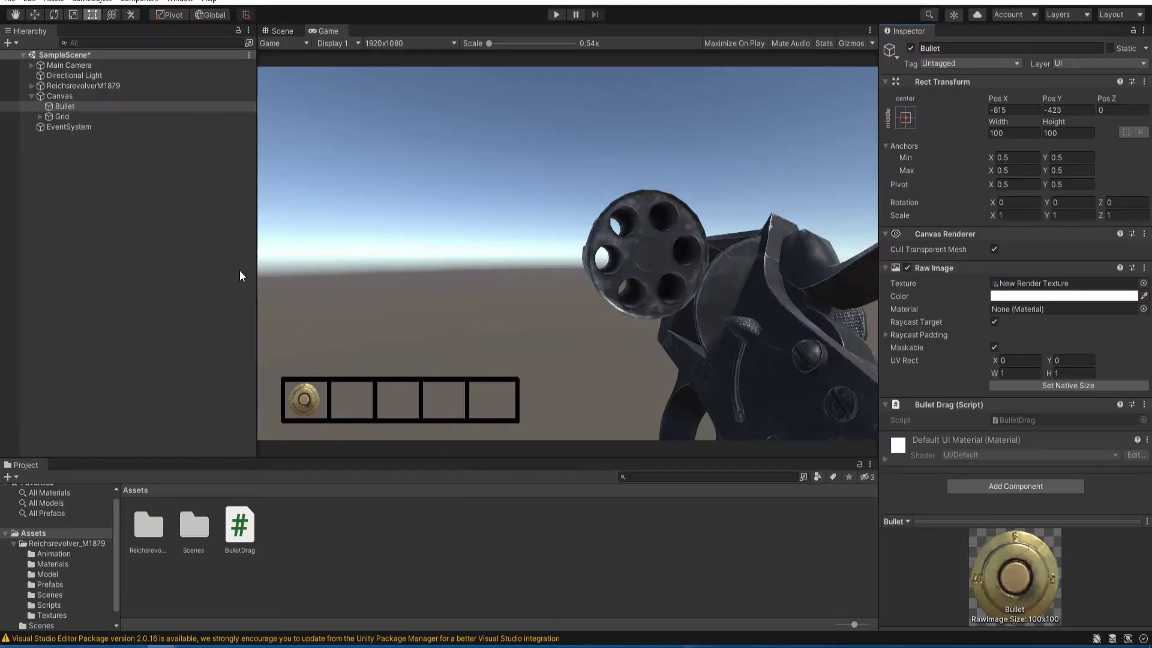
# Create a tag named Canvas in the tag settings and set the Canvas object's Tag to it.
pyautogui.click(66, 96)
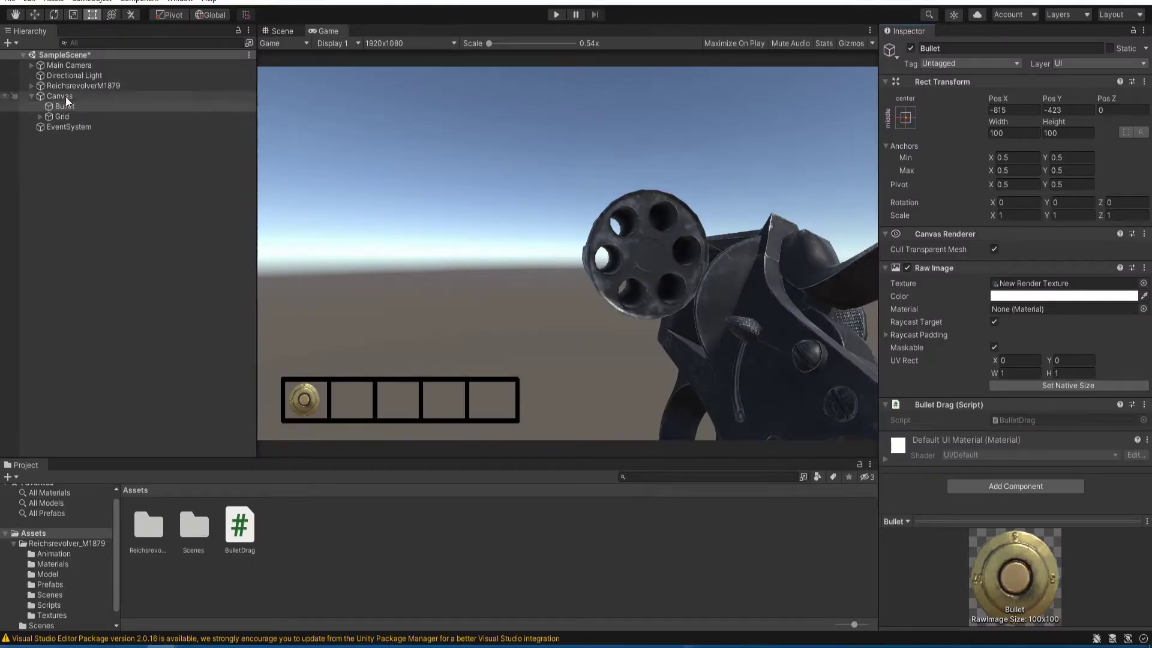
pyautogui.click(1013, 63)
pyautogui.click(954, 181)
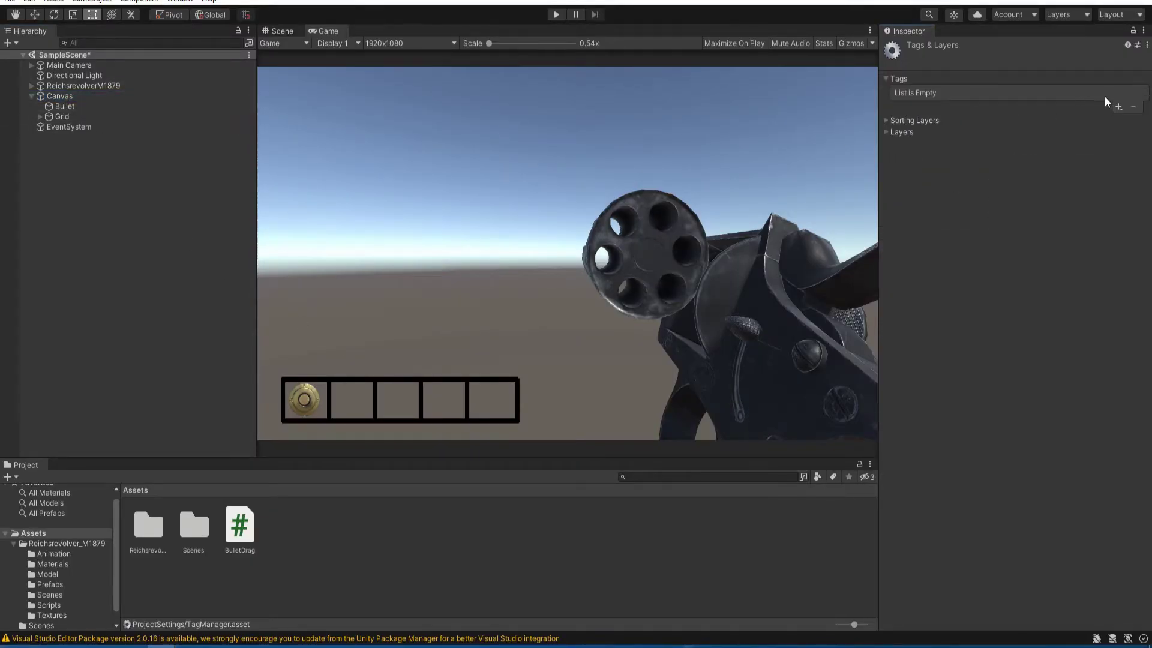
pyautogui.click(1117, 107)
pyautogui.write('Canvas')
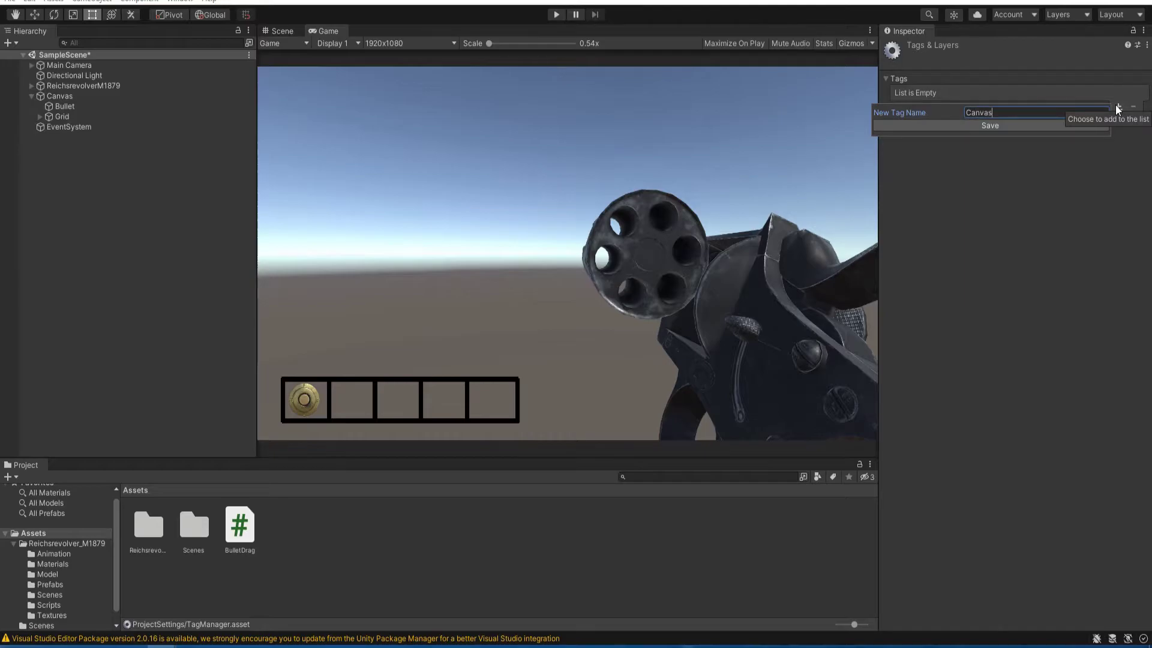
pyautogui.click(1003, 124)
pyautogui.click(71, 96)
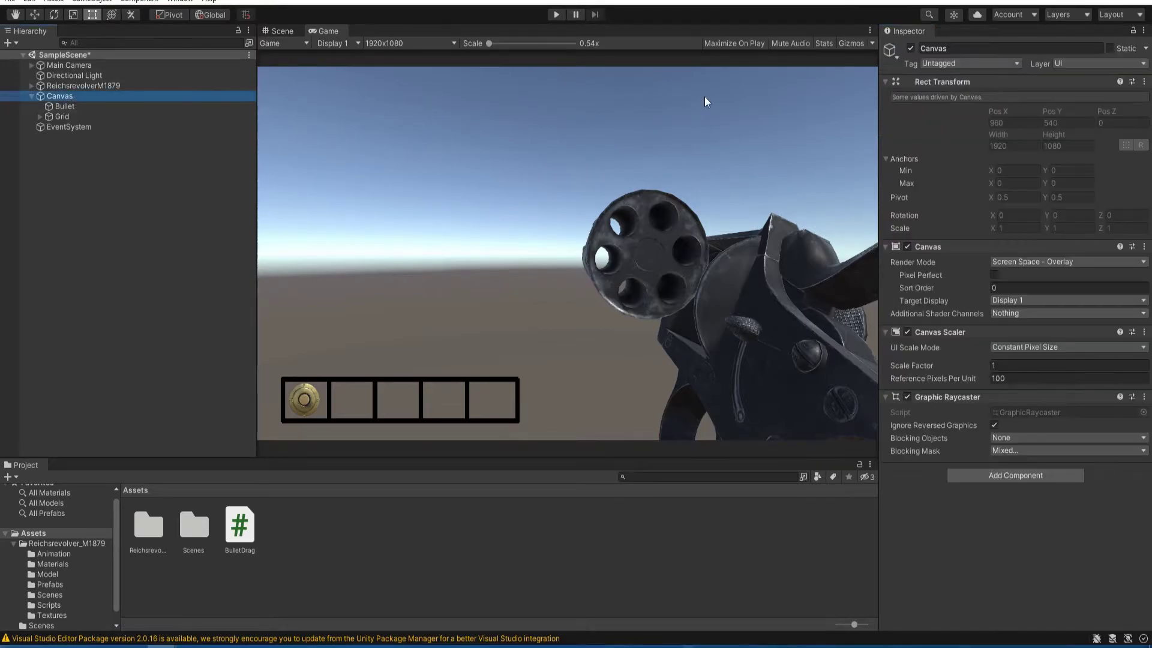
pyautogui.click(981, 63)
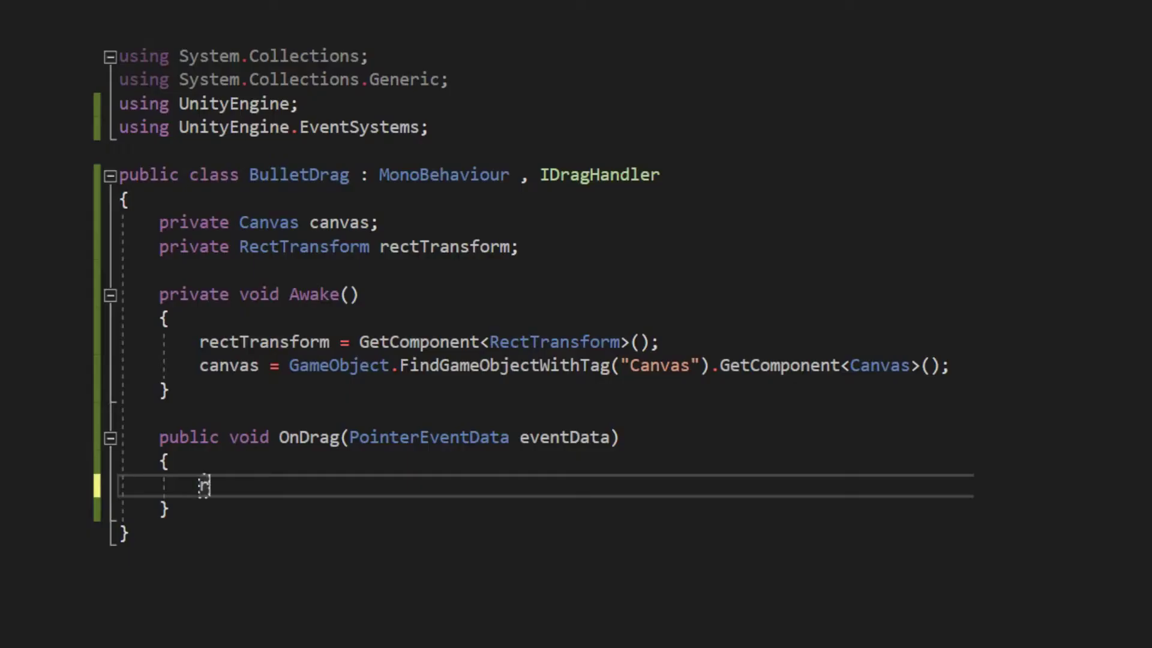
# Begin the OnDrag line with rectTransform.anchoredPosition.
pyautogui.write('re')
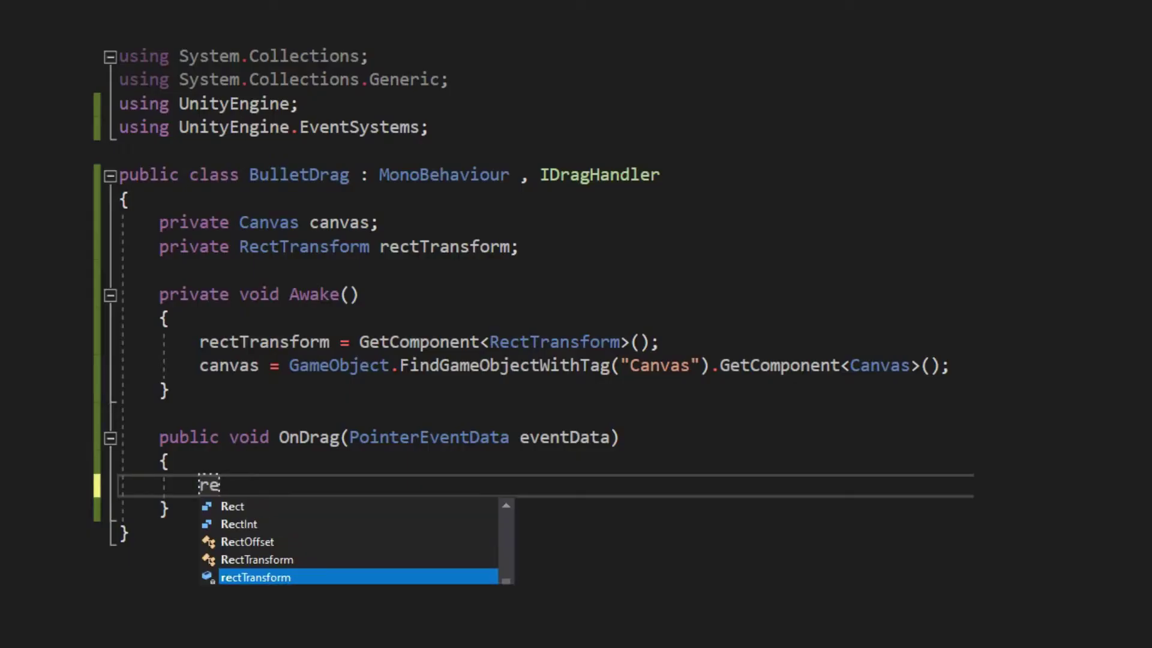
pyautogui.write('ct')
pyautogui.press('Down')
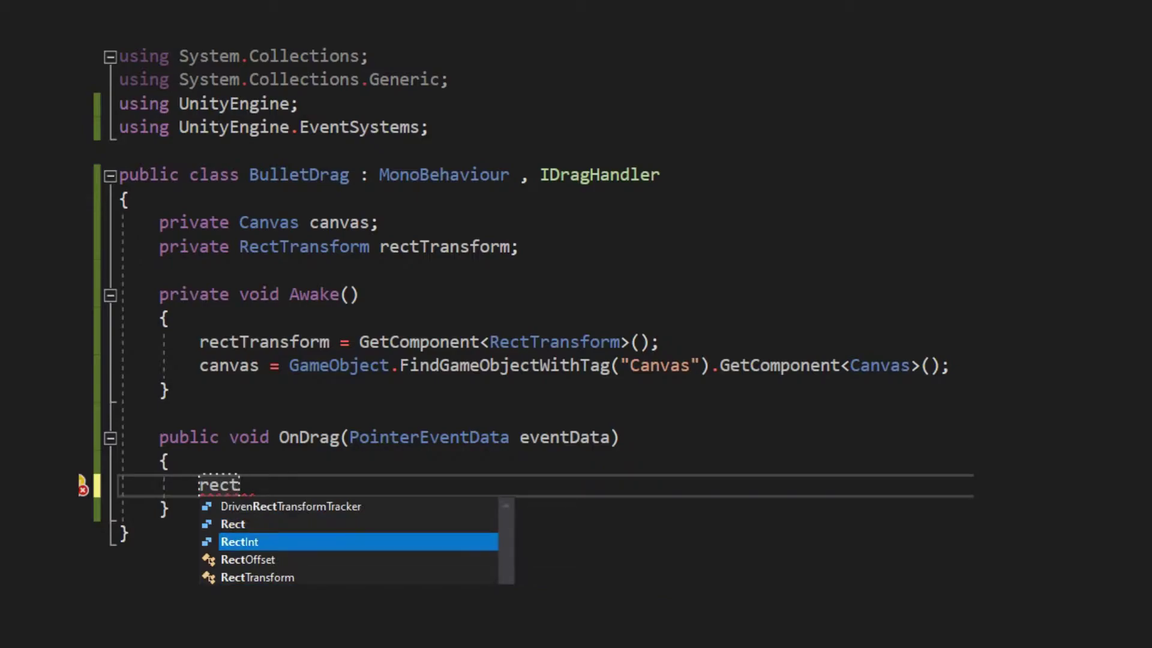
pyautogui.press('Down')
pyautogui.press('Down')
pyautogui.press('Down')
pyautogui.press('Tab')
pyautogui.write('.anc')
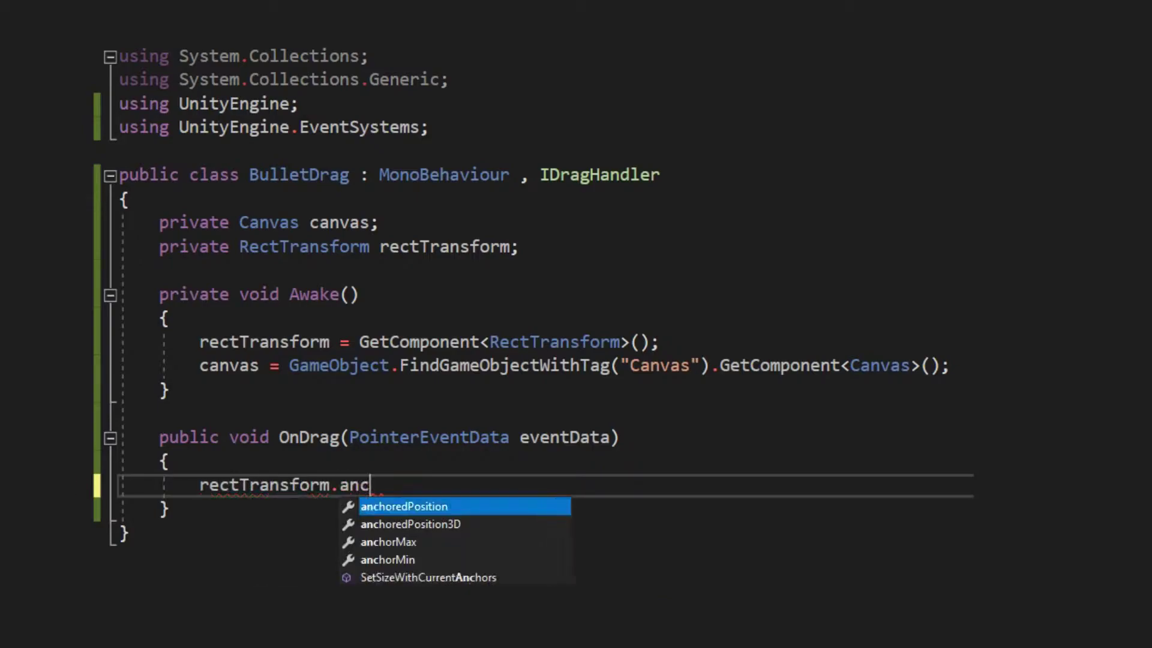
pyautogui.press('Tab')
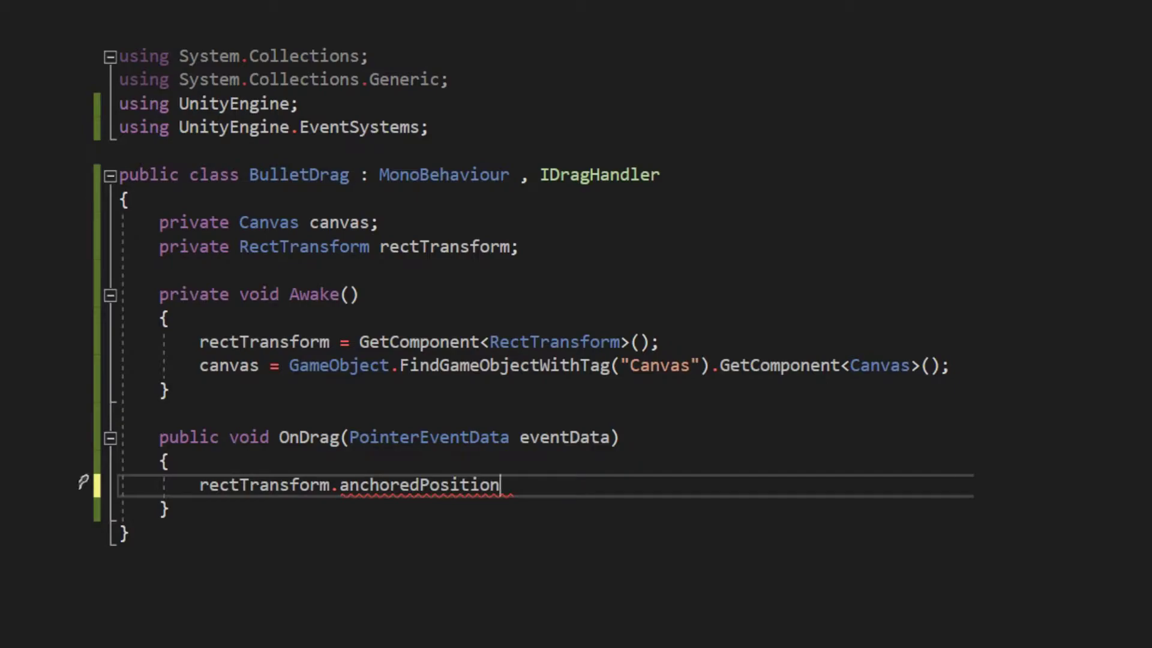
# Complete it as += eventData.delta / canvas.scaleFactor and test-drag the bullet toward the cylinder.
pyautogui.write('+= e')
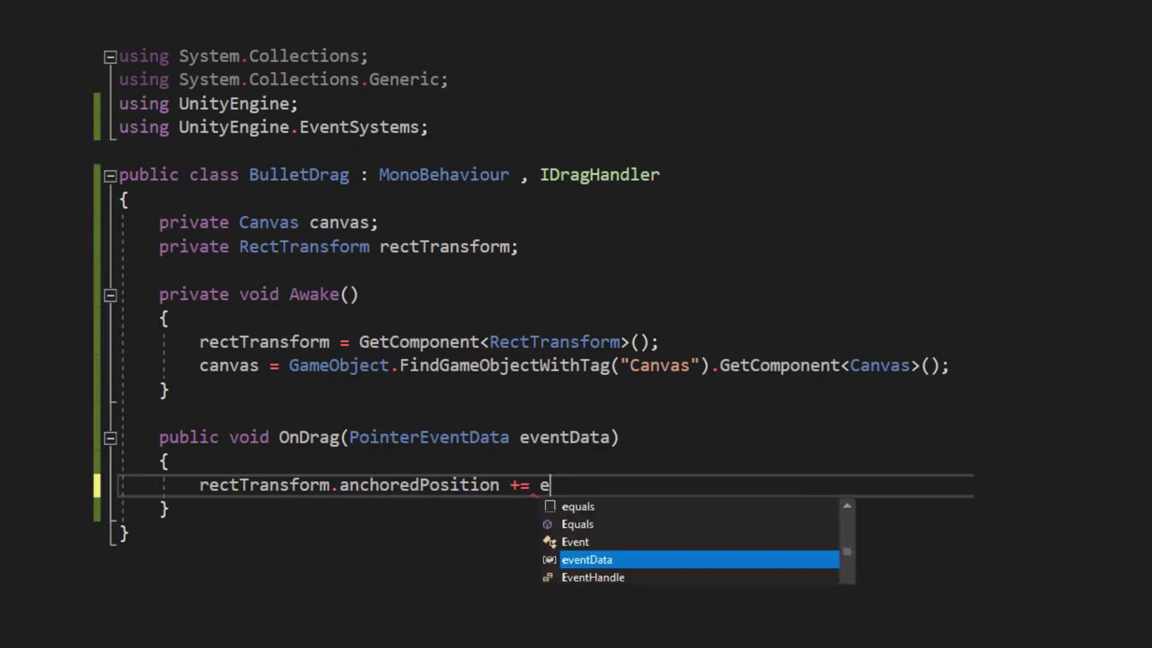
pyautogui.write('ven')
pyautogui.press('Tab')
pyautogui.write('.')
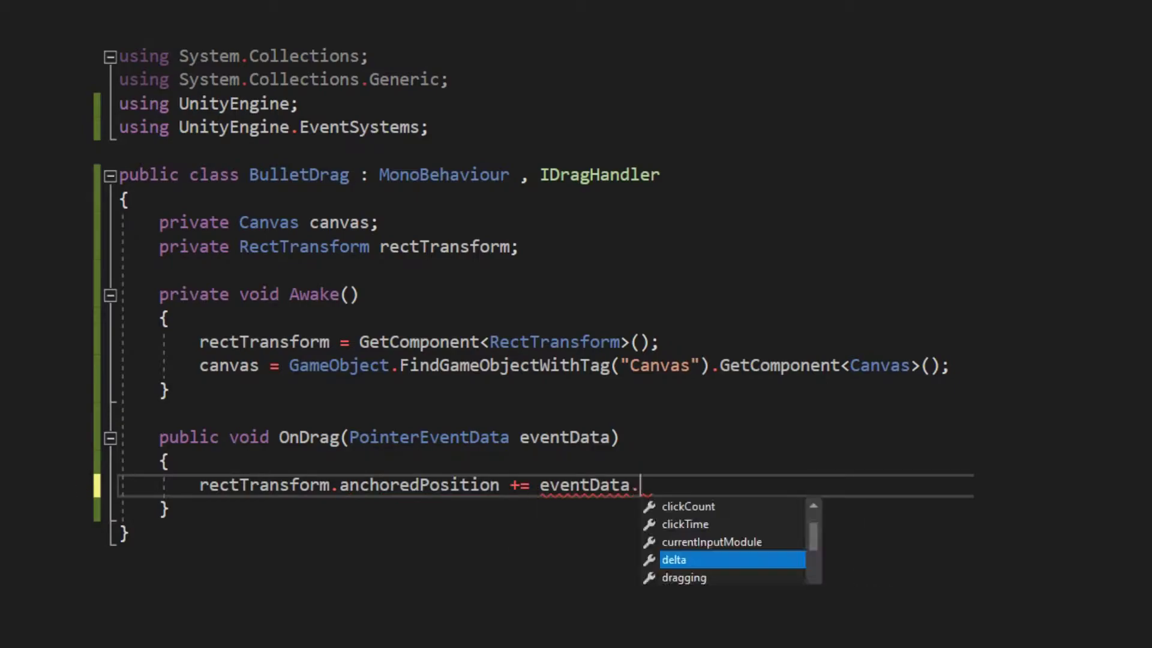
pyautogui.write('de')
pyautogui.press('Tab')
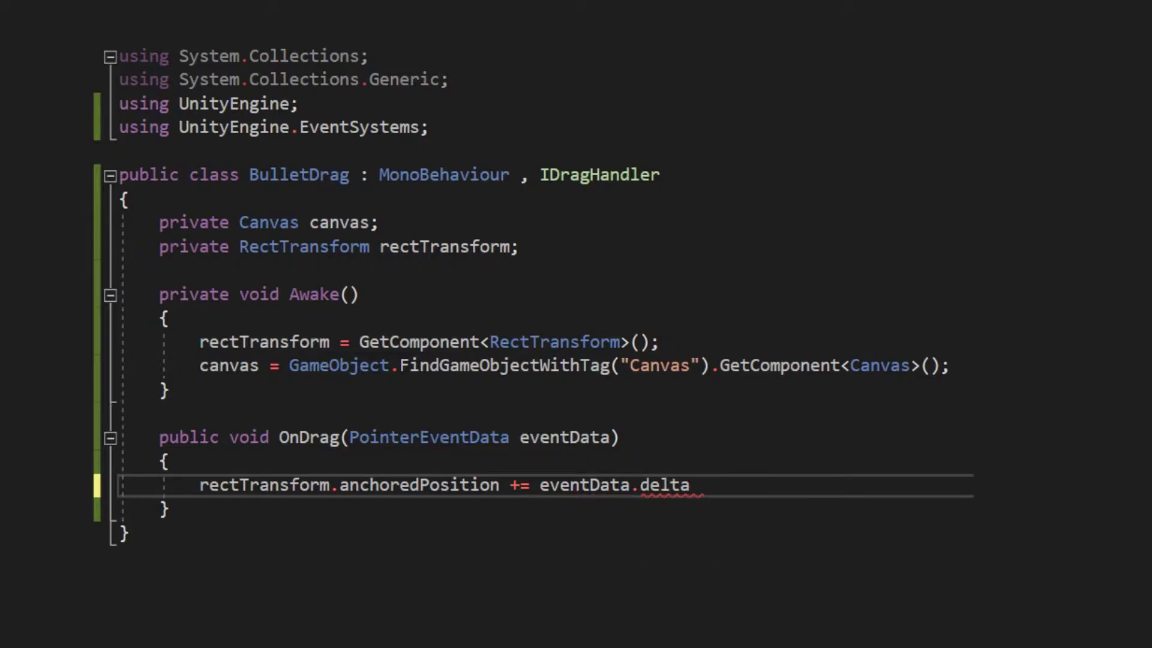
pyautogui.write(' / canv')
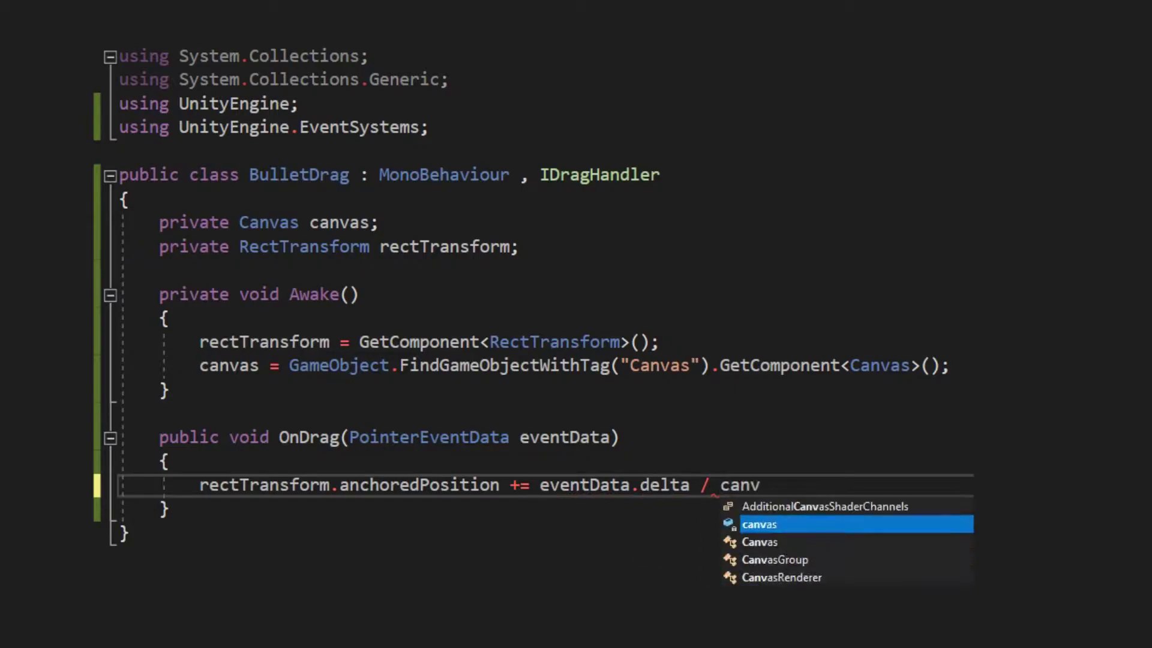
pyautogui.write('as.sc')
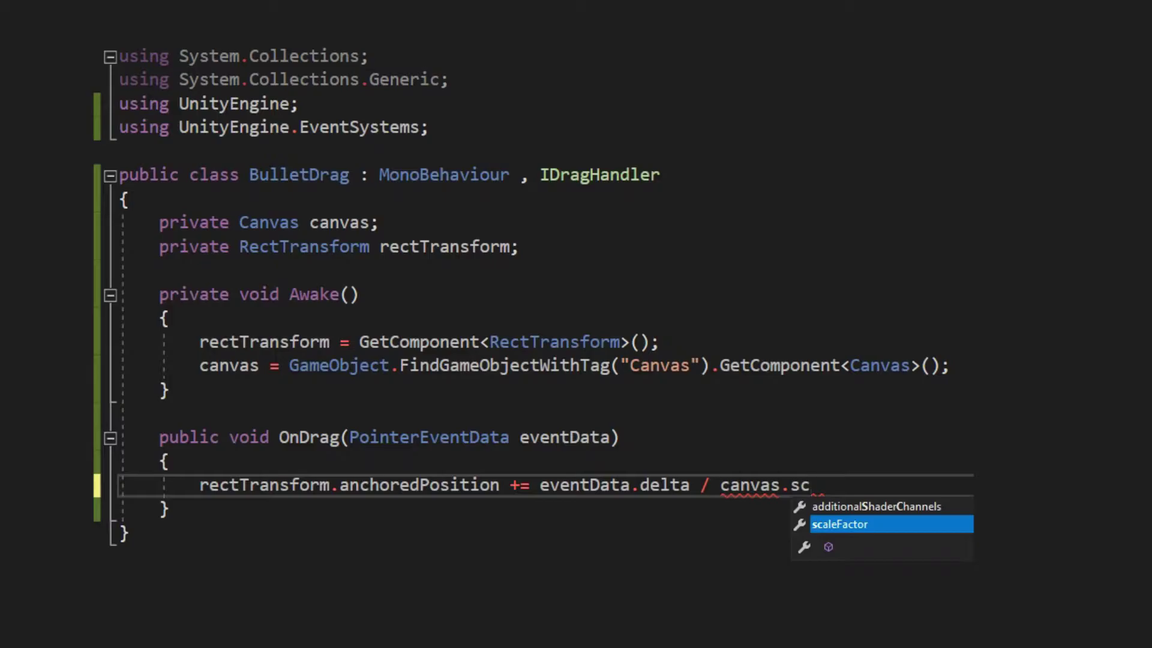
pyautogui.press('Tab')
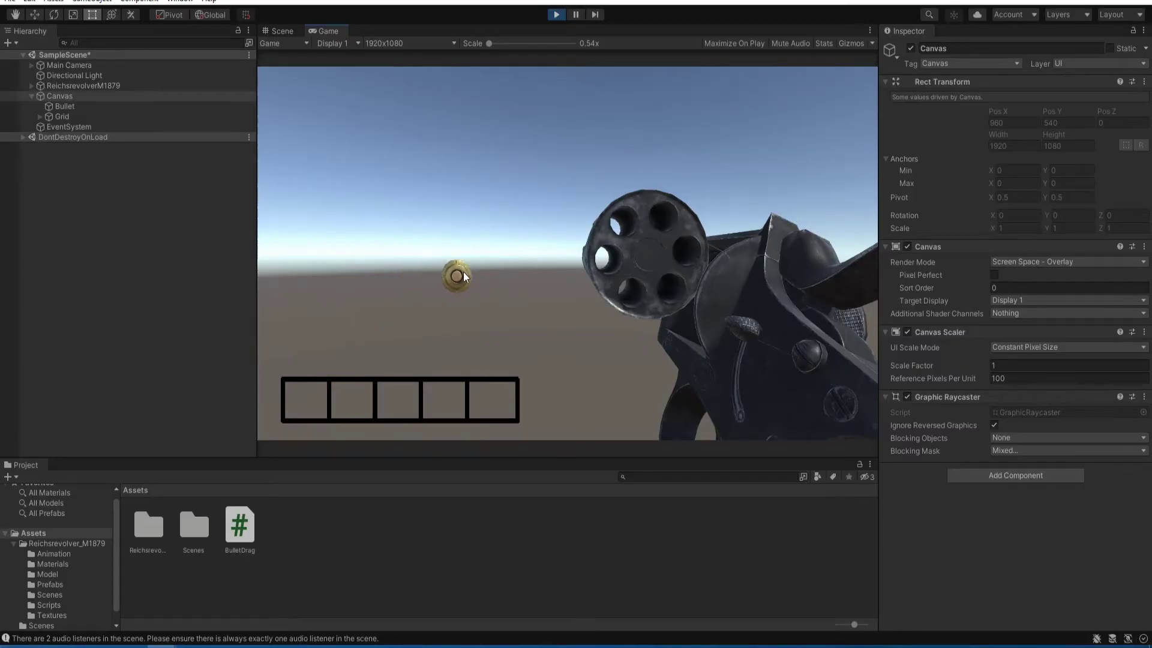
pyautogui.moveTo(465, 276); pyautogui.dragTo(597, 257)
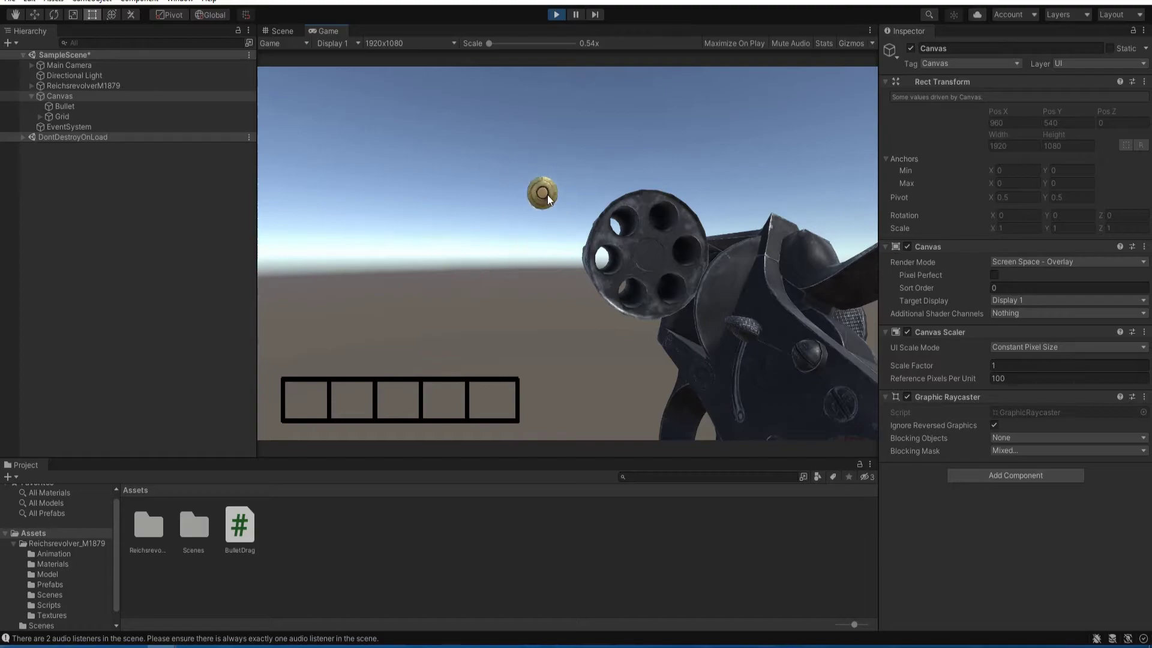
# Drag the bullet icon from the inventory down onto the revolver cylinder.
pyautogui.moveTo(548, 198); pyautogui.dragTo(648, 295)
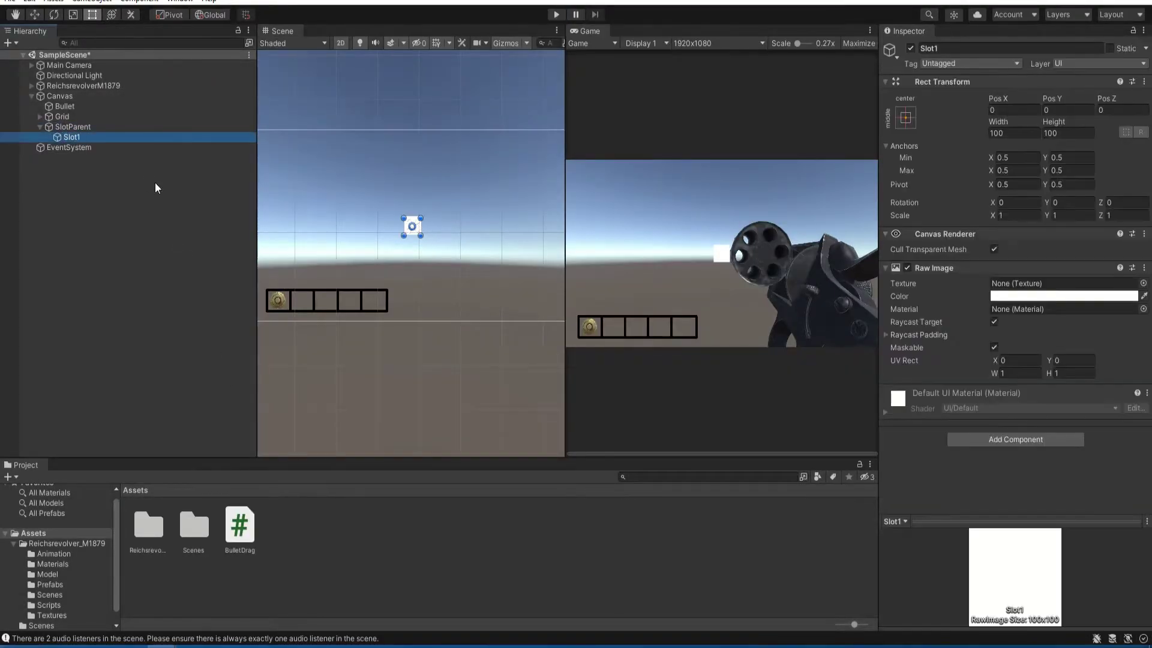
# Duplicate the slot several times and place the copies around the cylinder ring.
pyautogui.hotkey('ctrl', 'd')
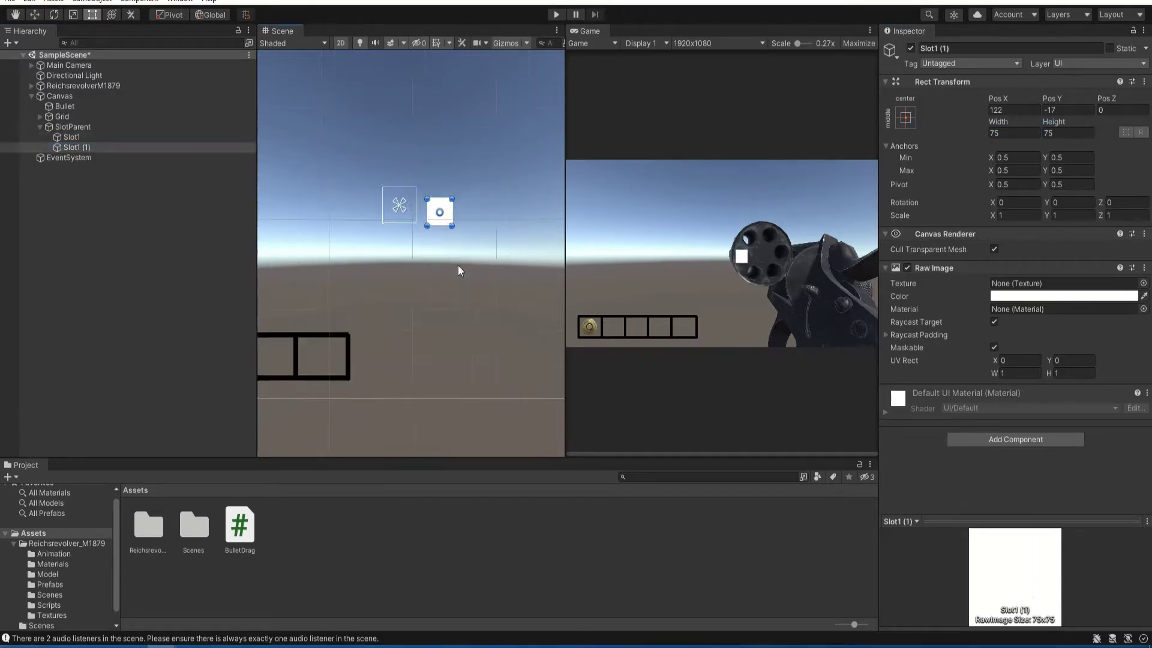
pyautogui.hotkey('ctrl', 'd')
pyautogui.hotkey('ctrl', 'd')
pyautogui.moveTo(405, 276)
pyautogui.mouseDown()
pyautogui.moveTo(372, 311)
pyautogui.moveTo(376, 328)
pyautogui.moveTo(327, 279)
pyautogui.mouseUp()
pyautogui.hotkey('ctrl', 'd')
pyautogui.hotkey('ctrl', 'd')
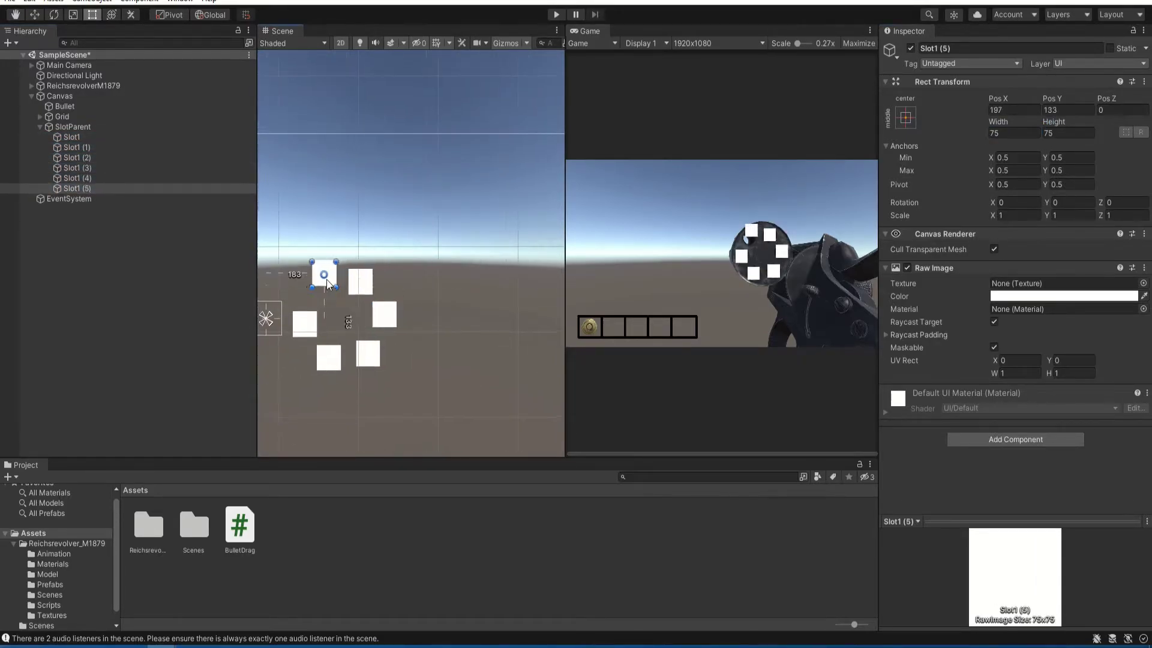
# Select all six slots and make their image colour fully transparent.
pyautogui.click(282, 578)
pyautogui.click(72, 136)
pyautogui.keyDown('shift'); pyautogui.click(77, 188); pyautogui.keyUp('shift')
pyautogui.click(1064, 296)
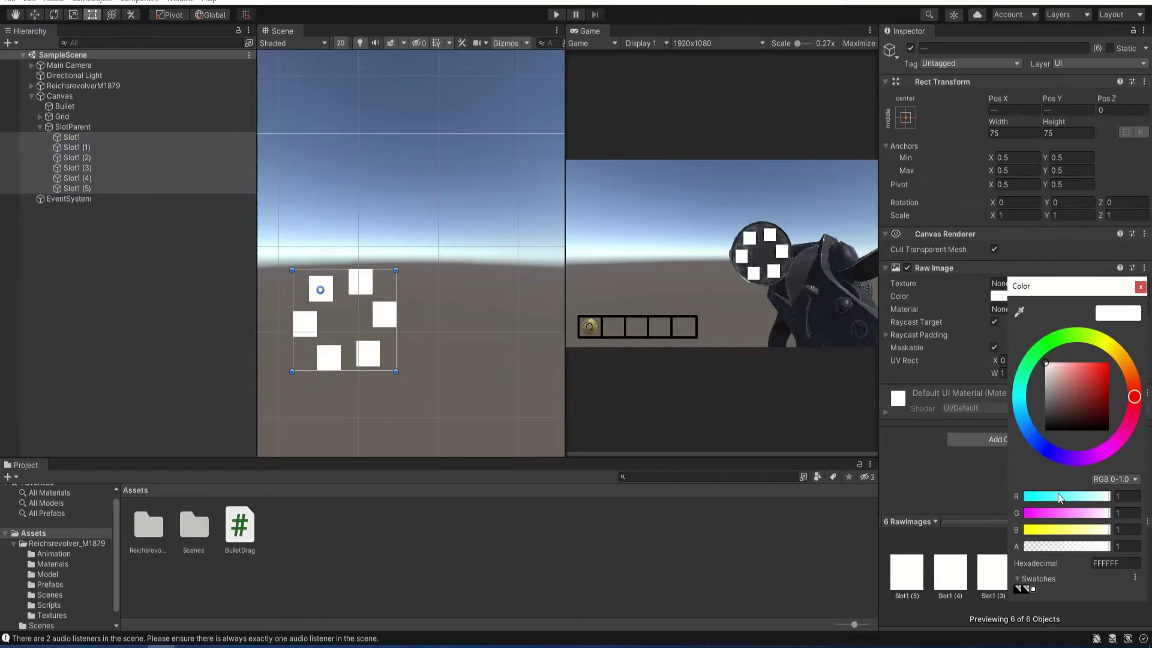
pyautogui.moveTo(1107, 546); pyautogui.dragTo(999, 537)
pyautogui.press('Return')
# Attach a new Slot script component to Slot1.
pyautogui.click(153, 139)
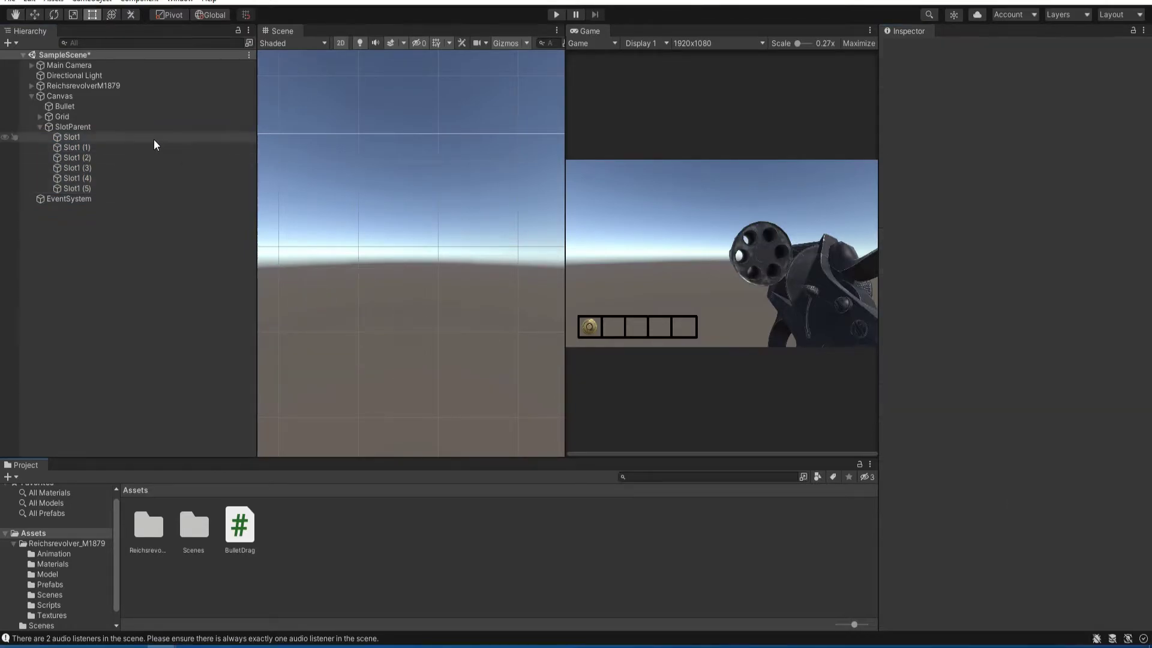
pyautogui.click(999, 441)
pyautogui.write('Slot')
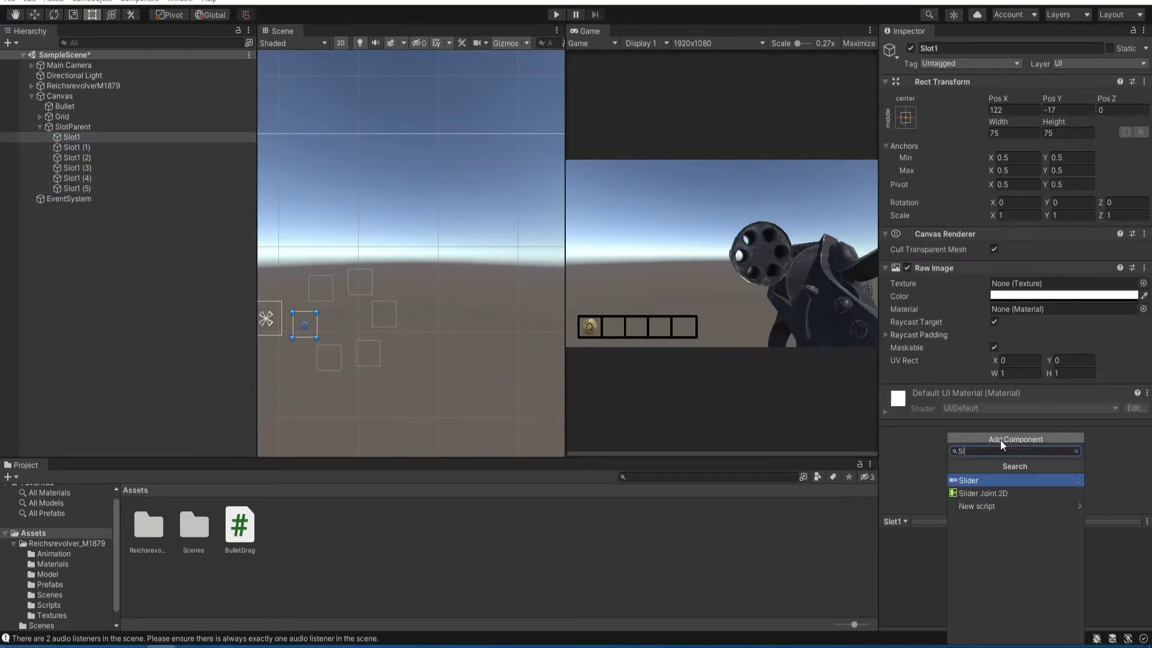
pyautogui.press('Return')
pyautogui.press('Return')
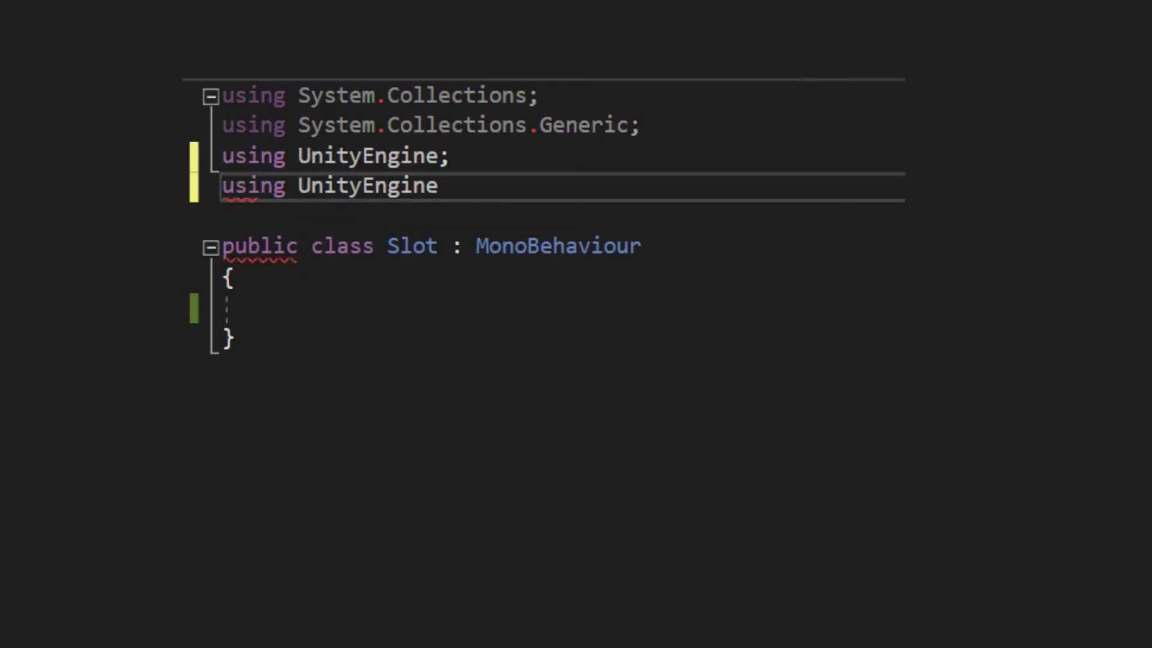
# Implement IDropHandler with an OnDrop that destroys eventData.pointerDrag when it is not null.
pyautogui.write('idrop')
pyautogui.press('Tab')
pyautogui.press('Down')
pyautogui.press('Down')
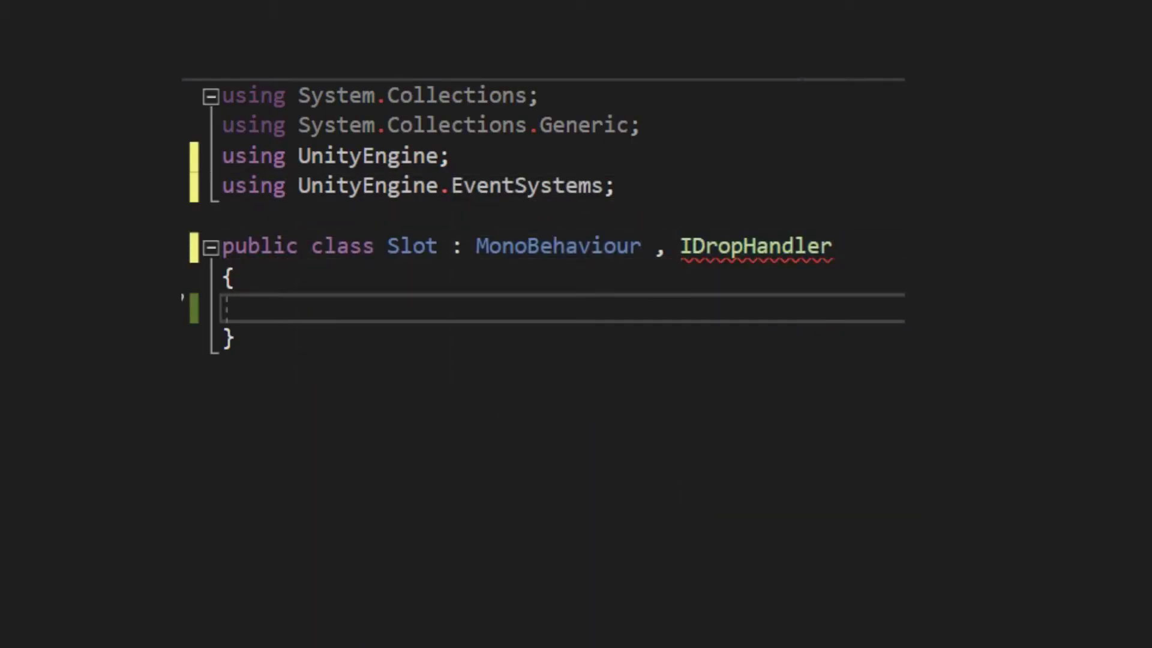
pyautogui.write('public void OnDrop(PointerEventData ev')
pyautogui.press('Tab')
pyautogui.write('{ if(eventData.')
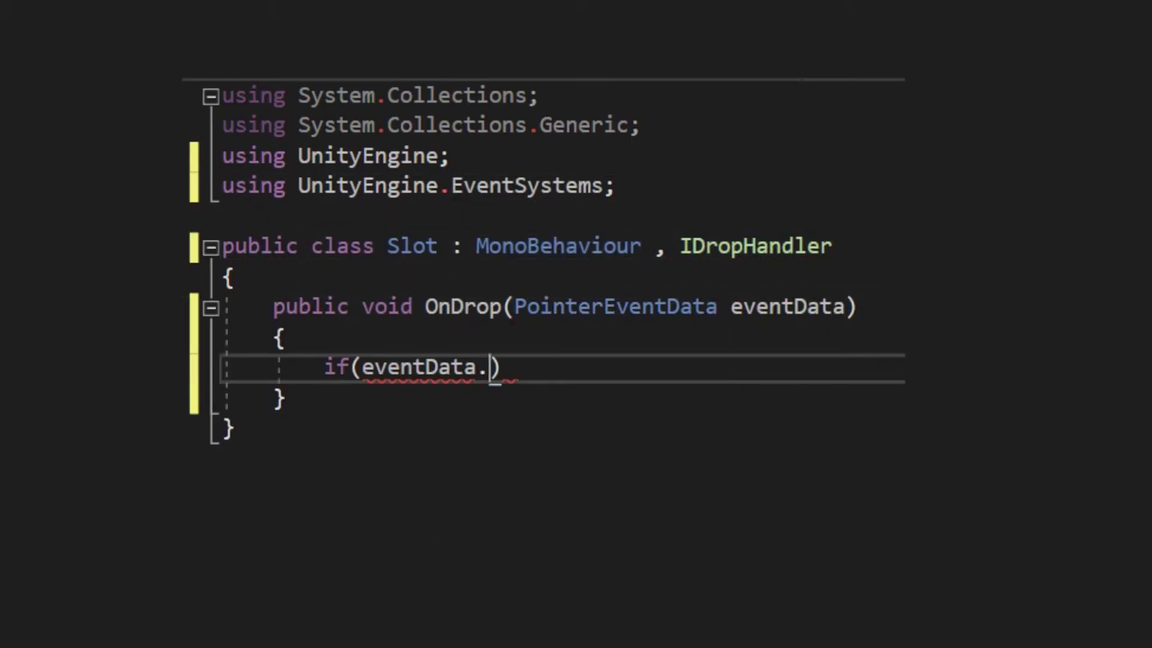
pyautogui.write('pointerDrag != null) { Destroy(eventData.pointerdr')
pyautogui.press('Tab')
pyautogui.write(');')
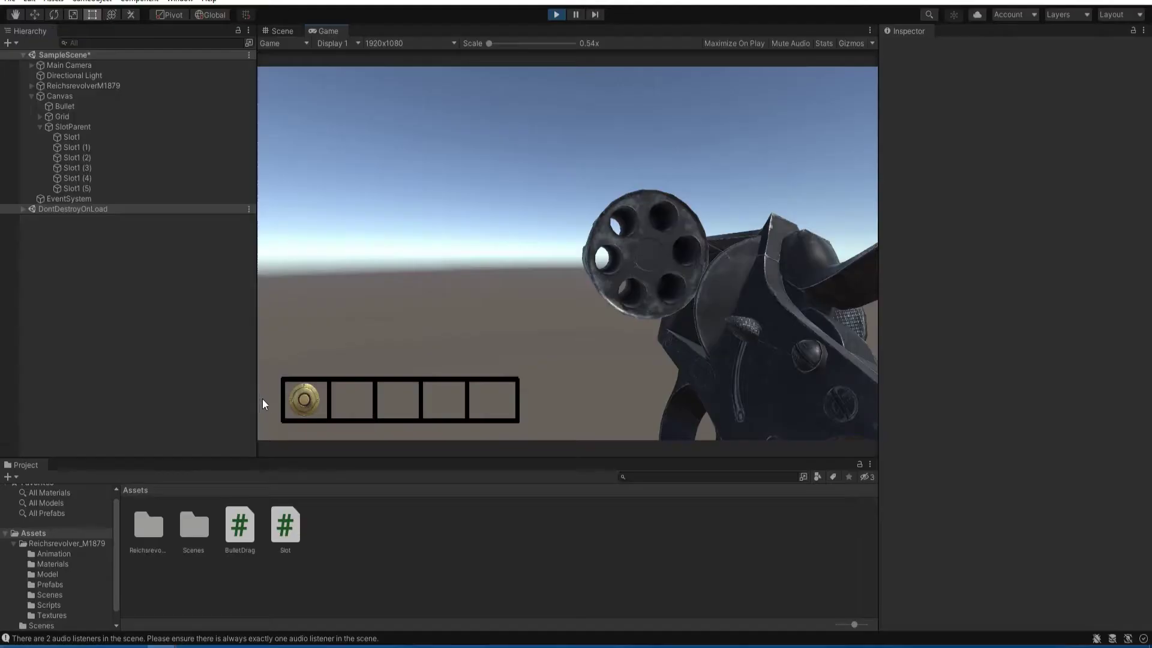
# Test-drop a bullet onto a slot, then add a new GunManager script to ReichsrevolverM1879.
pyautogui.moveTo(302, 401); pyautogui.dragTo(606, 257)
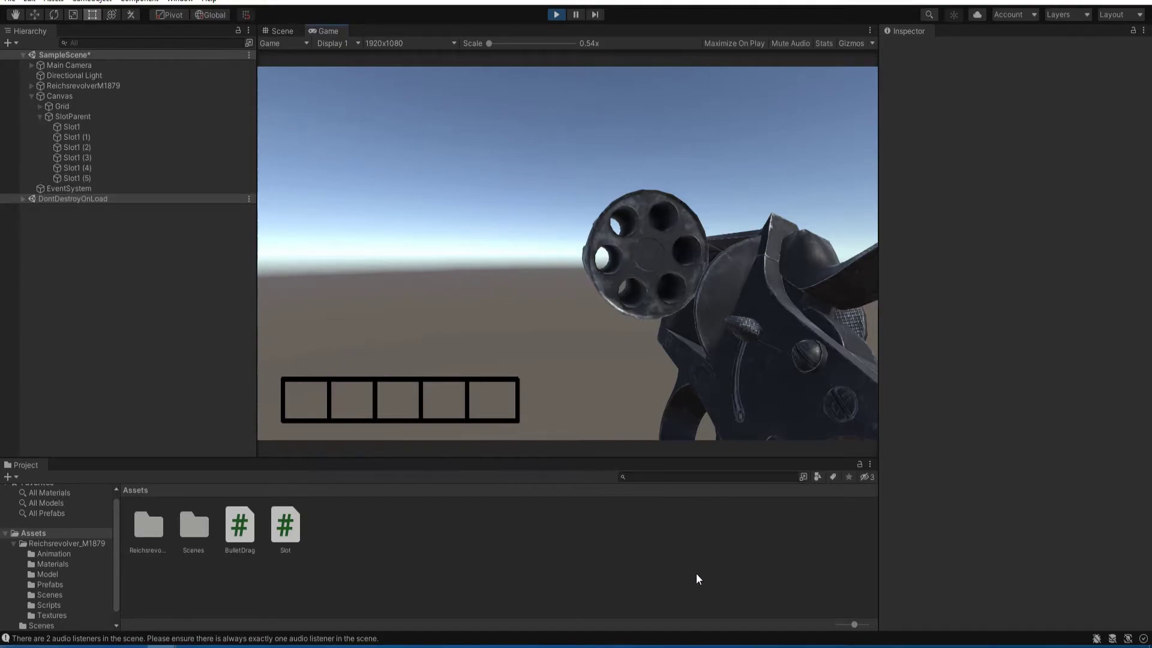
pyautogui.click(117, 86)
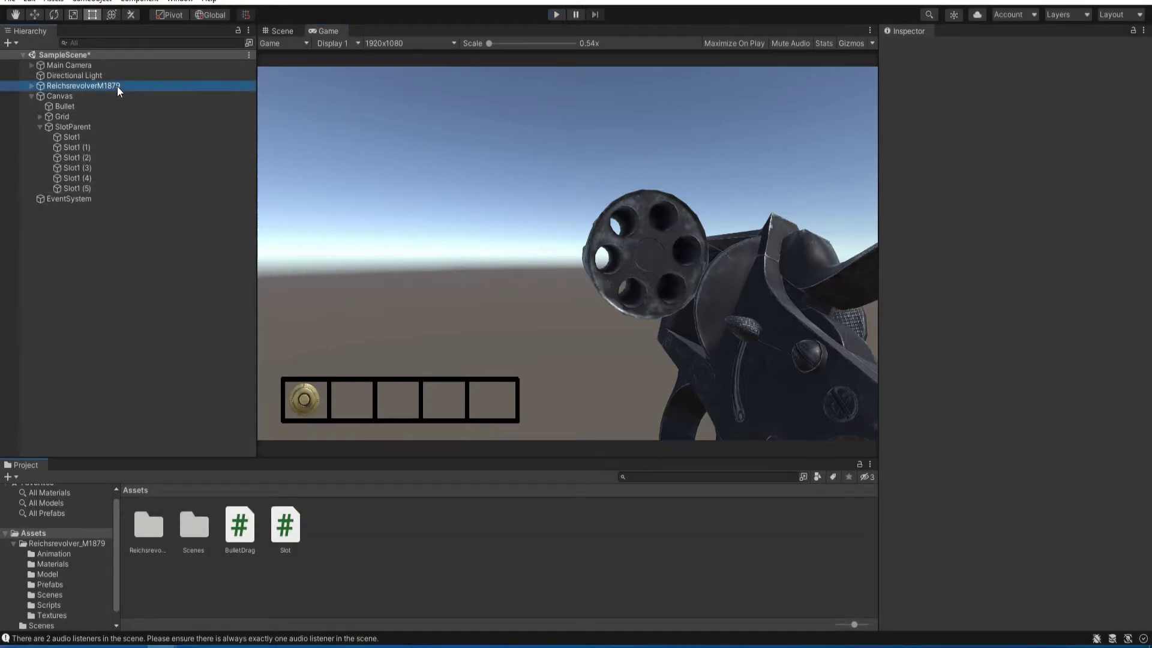
pyautogui.click(994, 149)
pyautogui.press('BackSpace')
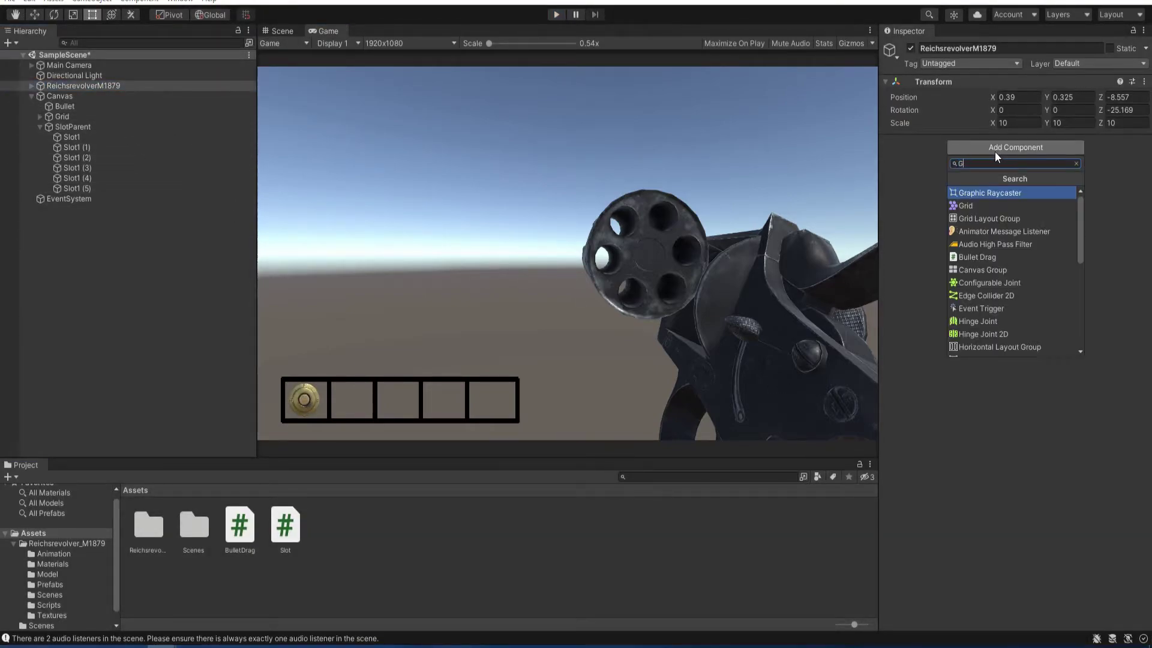
pyautogui.write('GunManager')
pyautogui.press('Return')
pyautogui.press('Return')
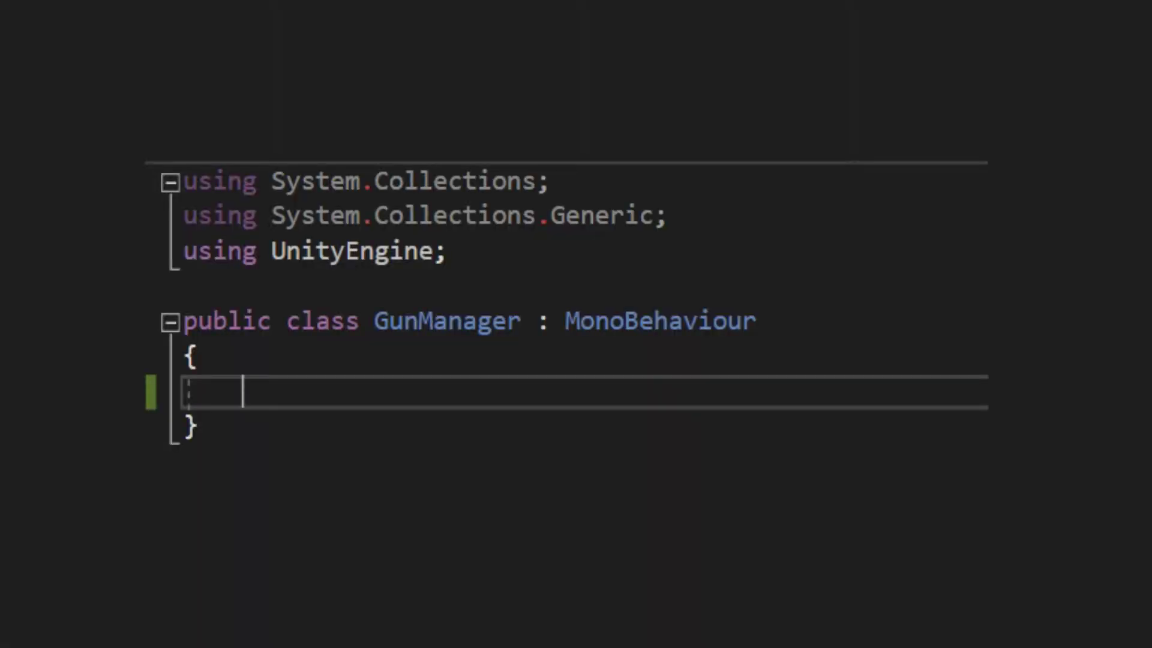
# Declare a public GameObject[] Bullets array and a [HideInInspector] bool[] BulletsFilled array.
pyautogui.write('pu')
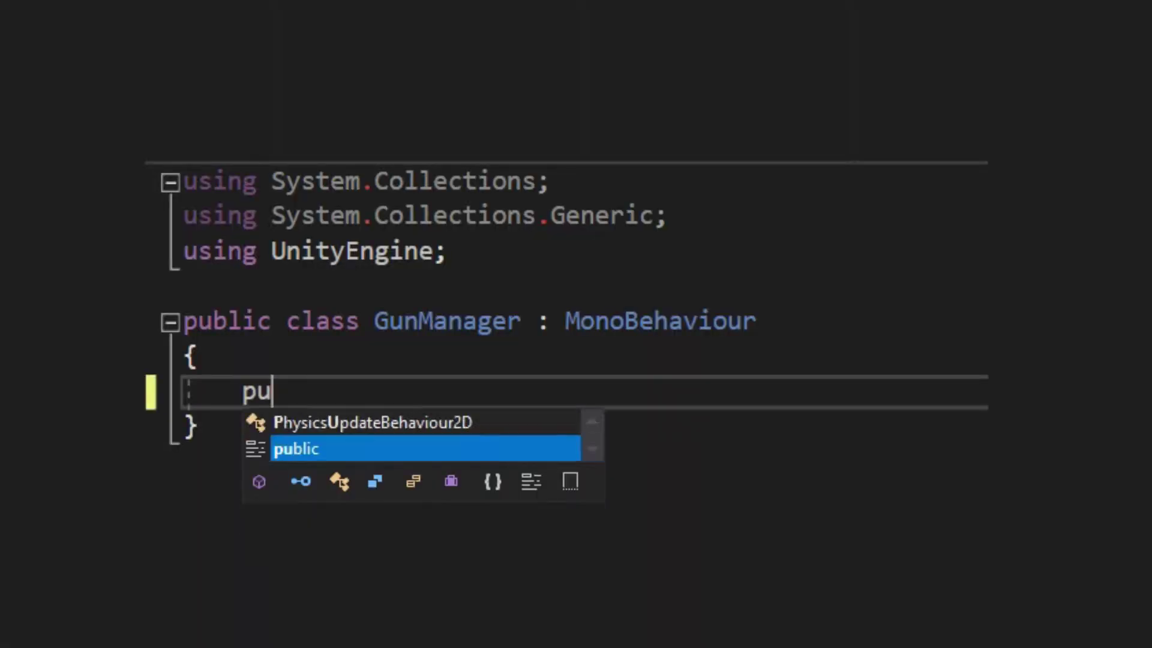
pyautogui.write('blic GameObject [] Bu')
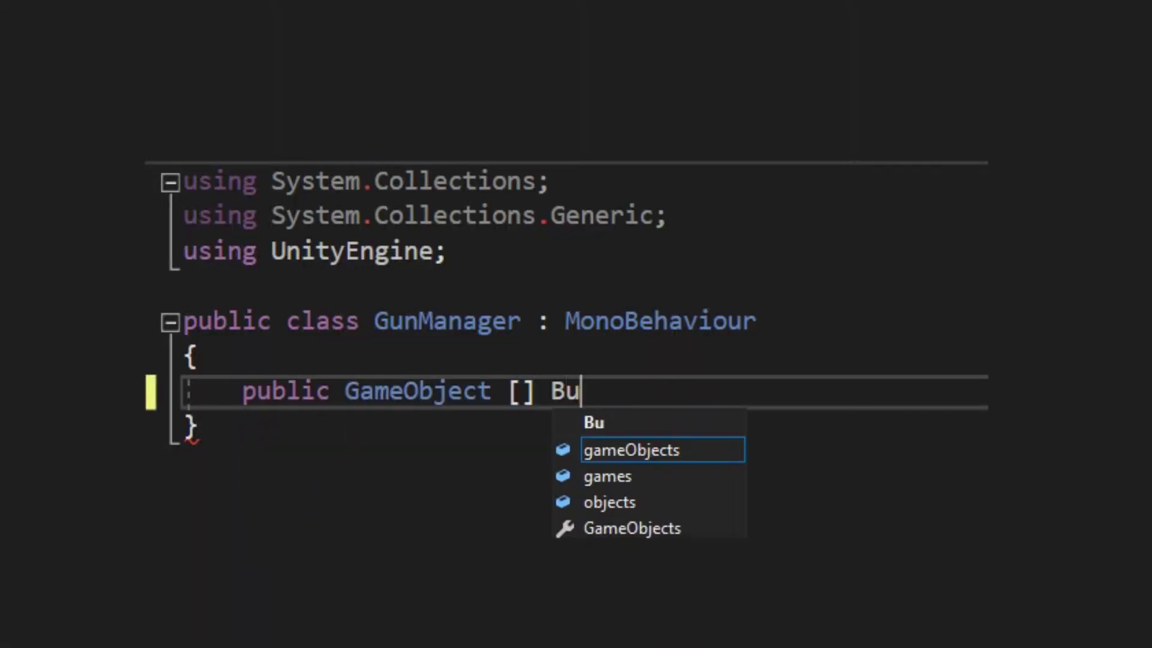
pyautogui.write('llets;')
pyautogui.press('Return')
pyautogui.write('[')
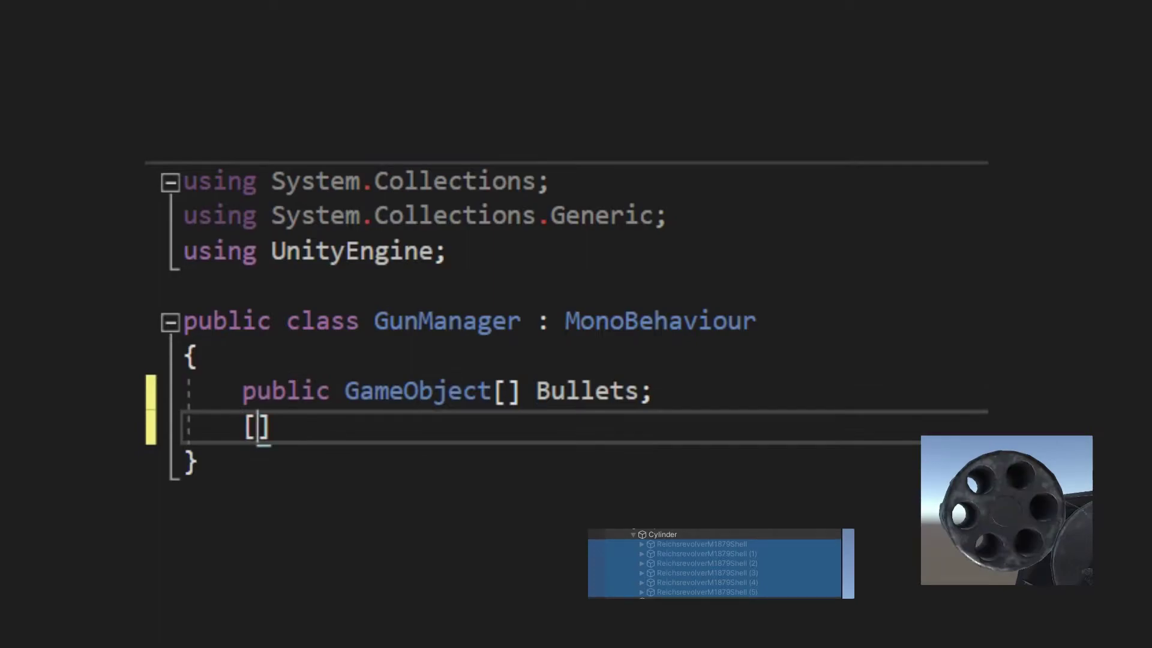
pyautogui.write('hidein] publiv ')
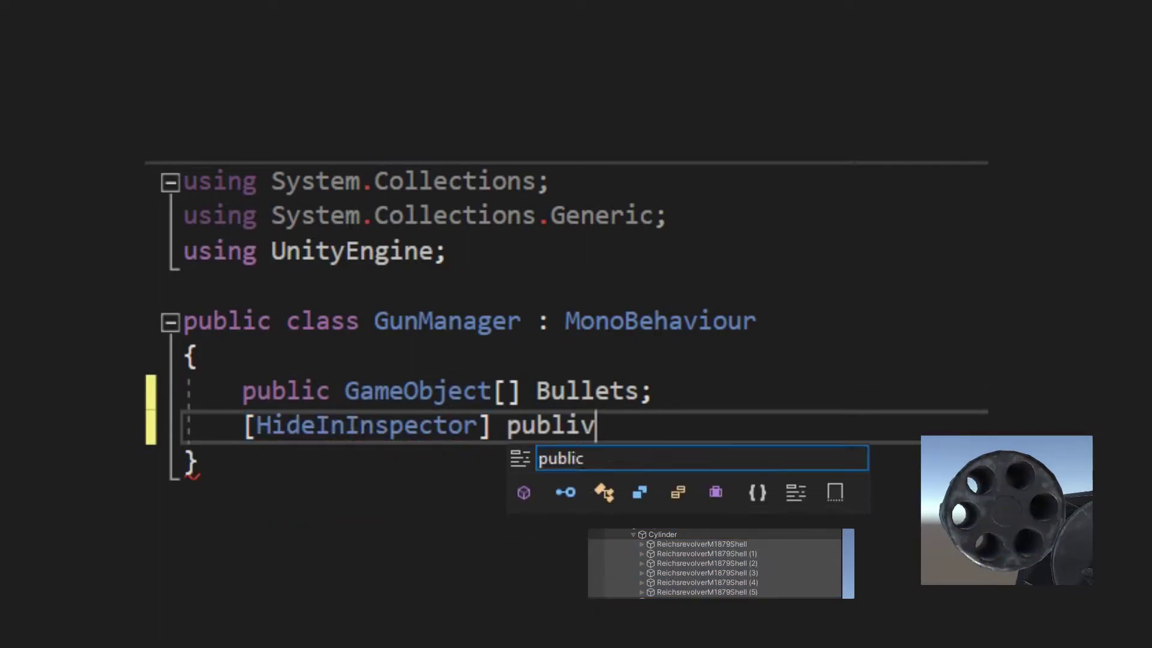
pyautogui.press('BackSpace')
pyautogui.press('BackSpace')
pyautogui.write('c bool []')
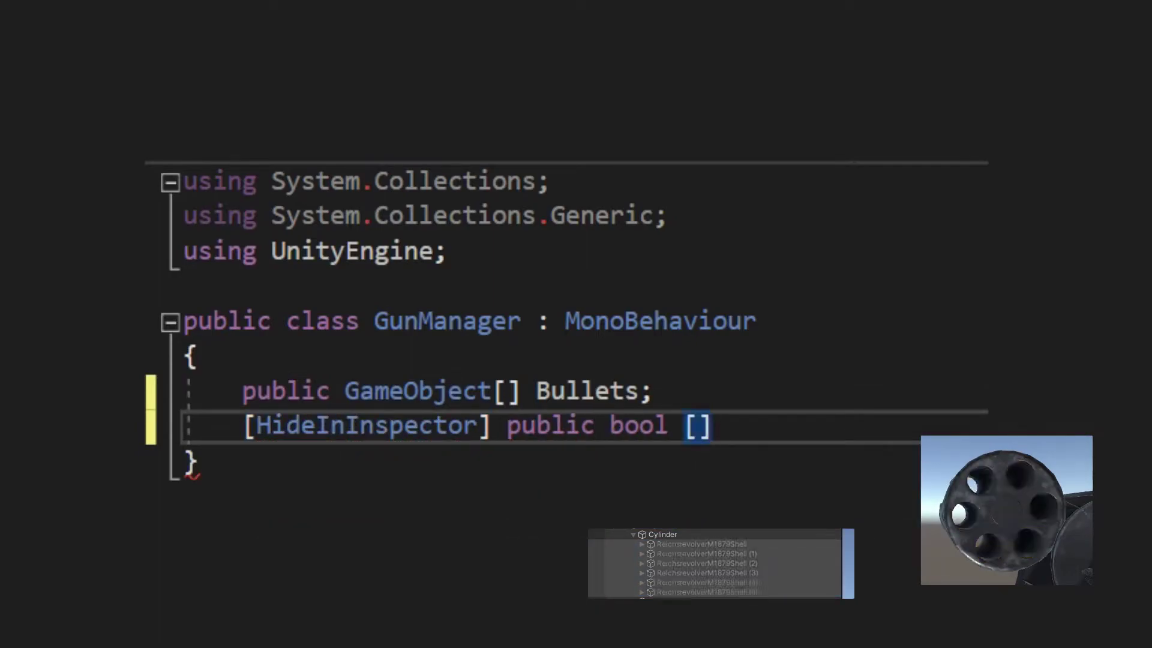
pyautogui.write('Bullet')
pyautogui.write('sFilled')
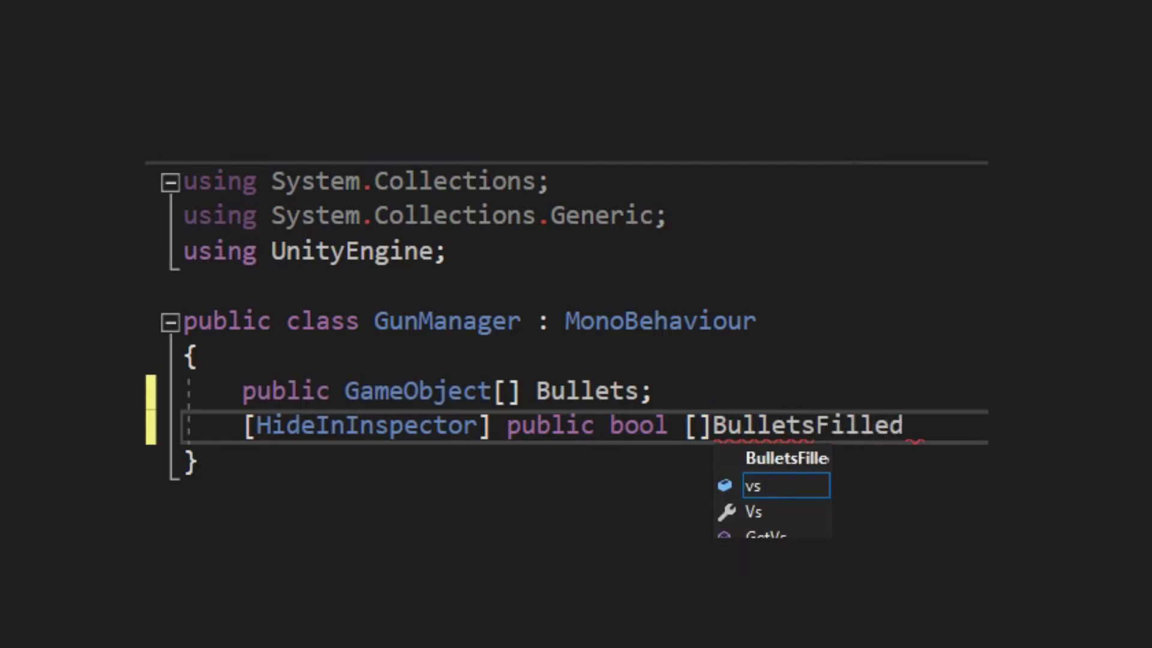
pyautogui.write(';')
pyautogui.press('Return')
pyautogui.press('Return')
# Write FillSlot(int Index) looping over slots, activating Bullets[i] and marking BulletsFilled[i] when Index matches.
pyautogui.write('p')
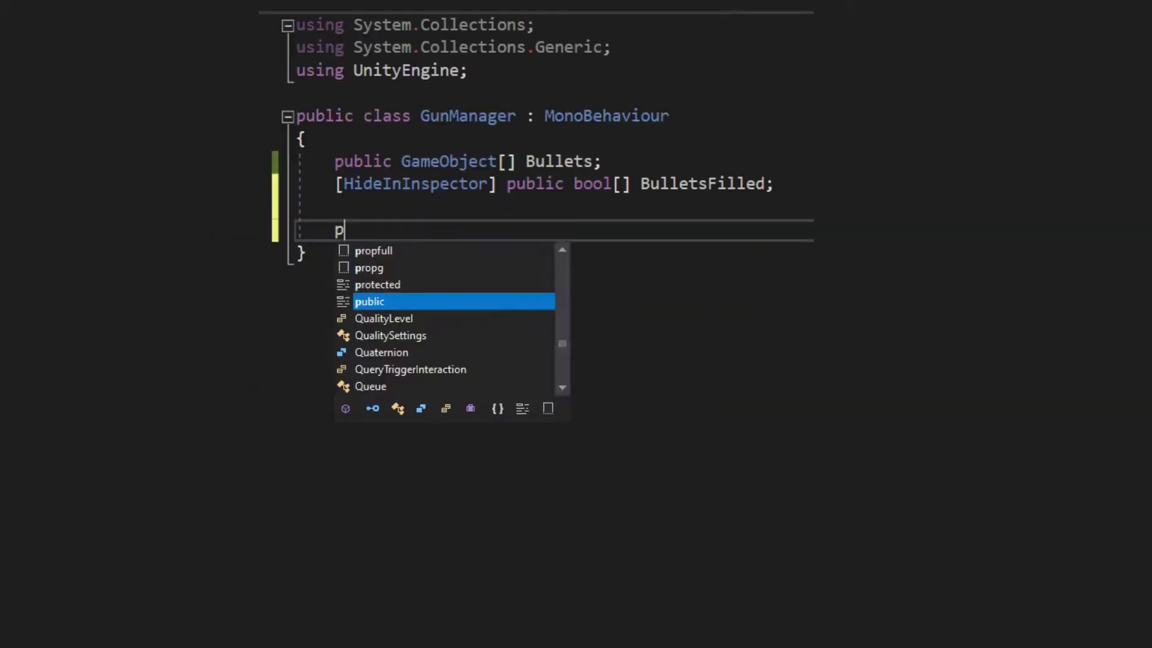
pyautogui.write('ublic void FillSlot(int Index)')
pyautogui.press('Return')
pyautogui.write('{')
pyautogui.press('Return')
pyautogui.write('for(')
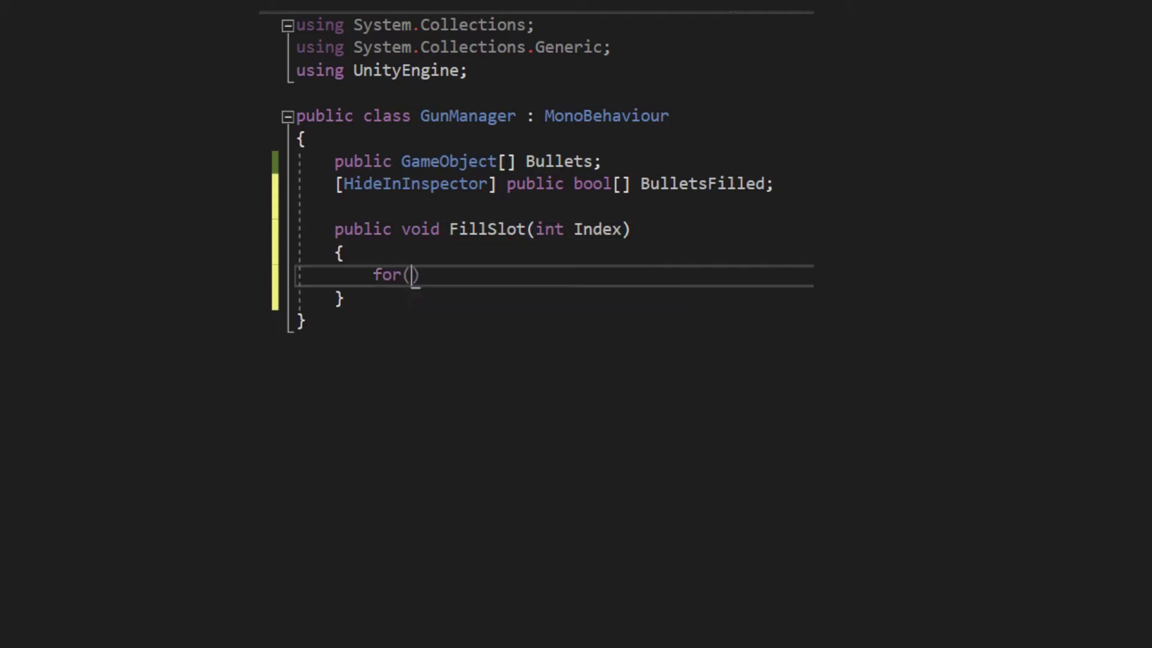
pyautogui.write(' 5; i++)')
pyautogui.press('Return')
pyautogui.write('{')
pyautogui.press('Return')
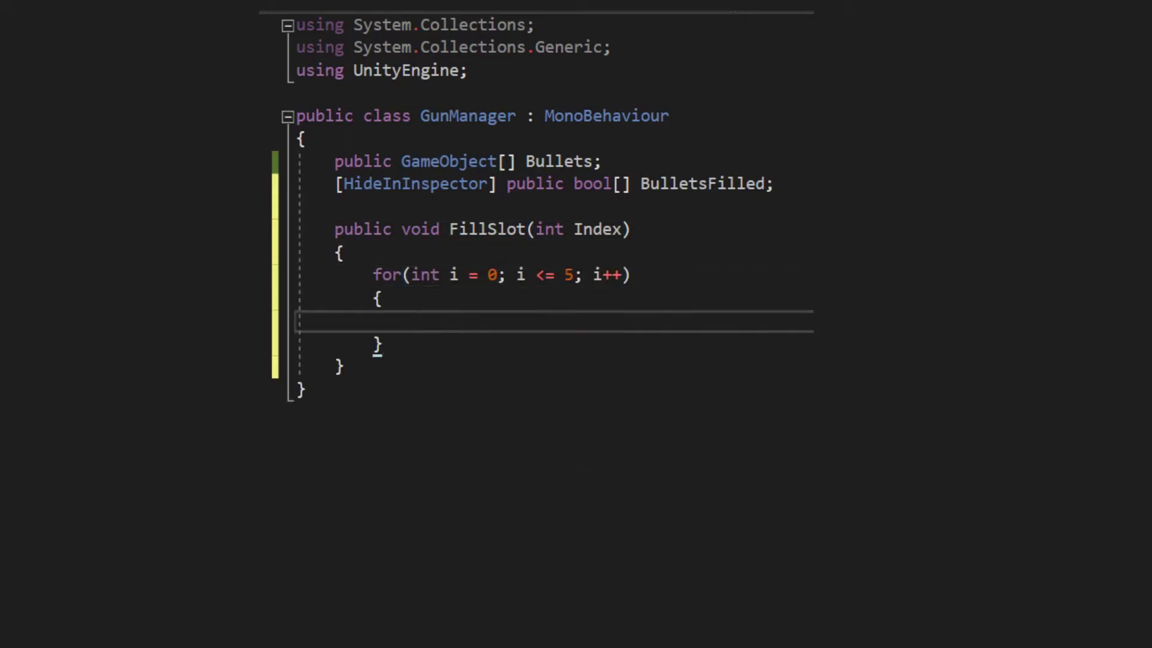
pyautogui.write('if(index == i)')
pyautogui.press('Return')
pyautogui.write('{')
pyautogui.press('Return')
pyautogui.write('bullets')
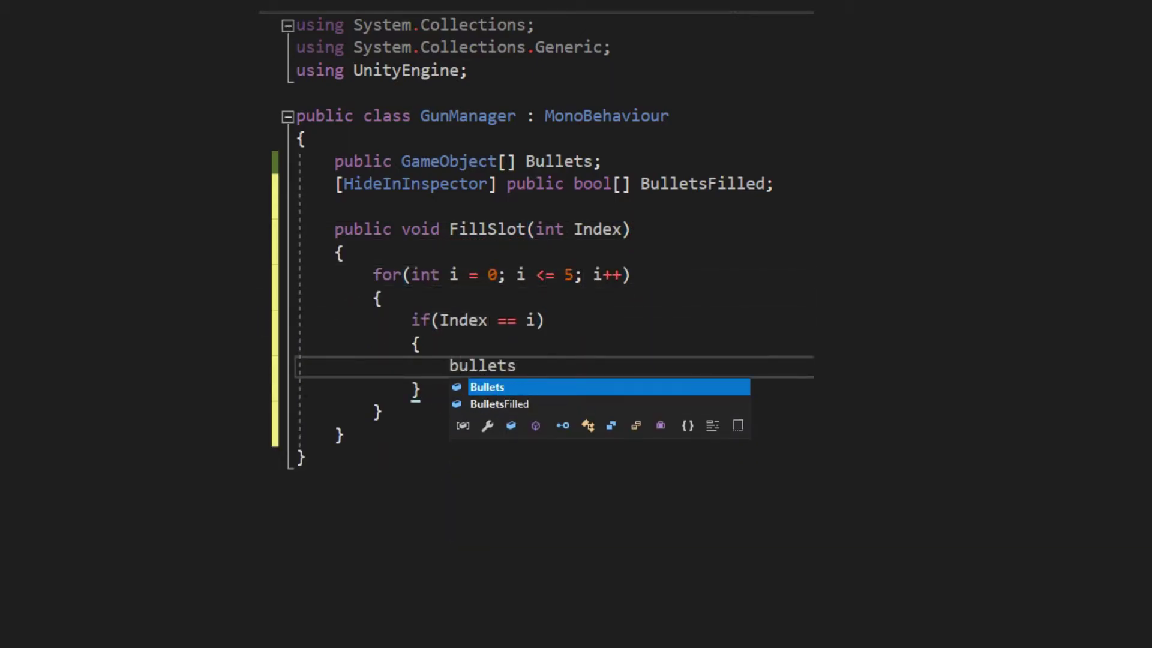
pyautogui.write('[i].set(true);')
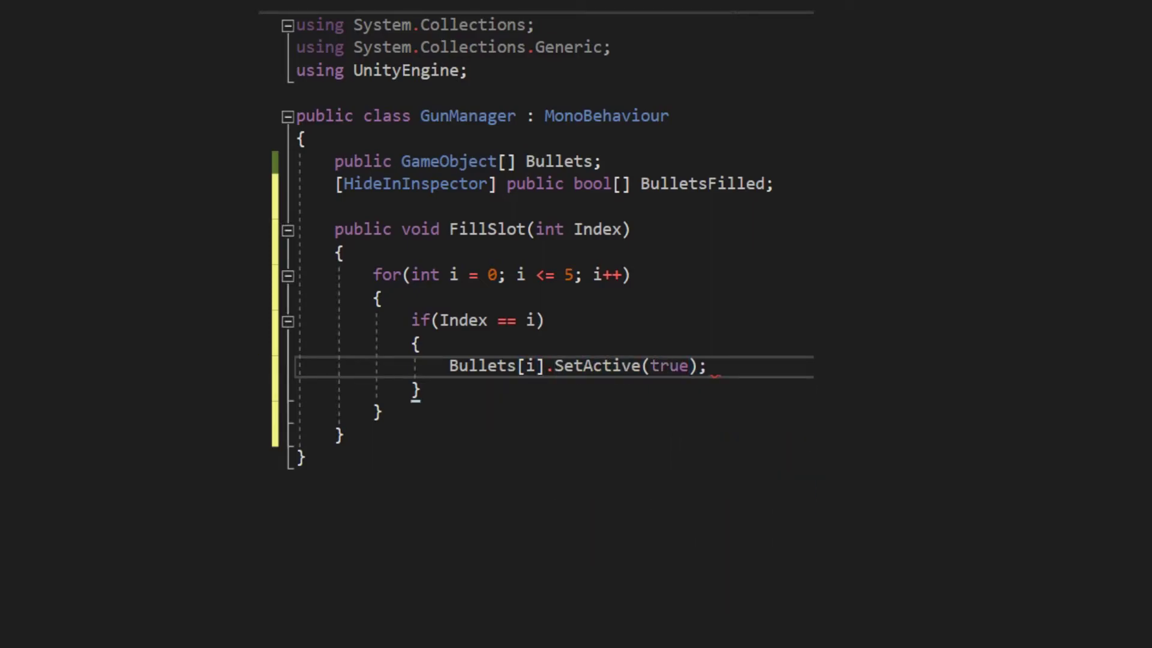
pyautogui.press('Return')
pyautogui.write('bulletsf[i]')
# Add an Awake method initialising BulletsFilled as a new bool[6].
pyautogui.click(334, 207)
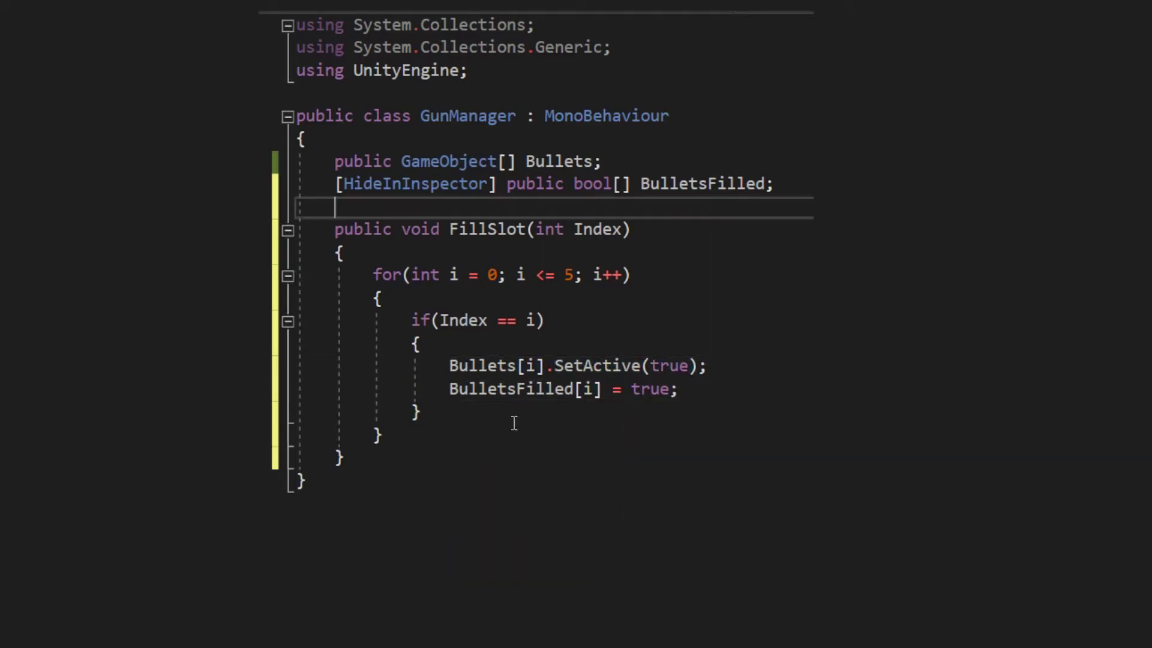
pyautogui.press('Return')
pyautogui.press('Return')
pyautogui.press('Up')
pyautogui.write('private void awa')
pyautogui.press('Tab')
pyautogui.write('bulletsf')
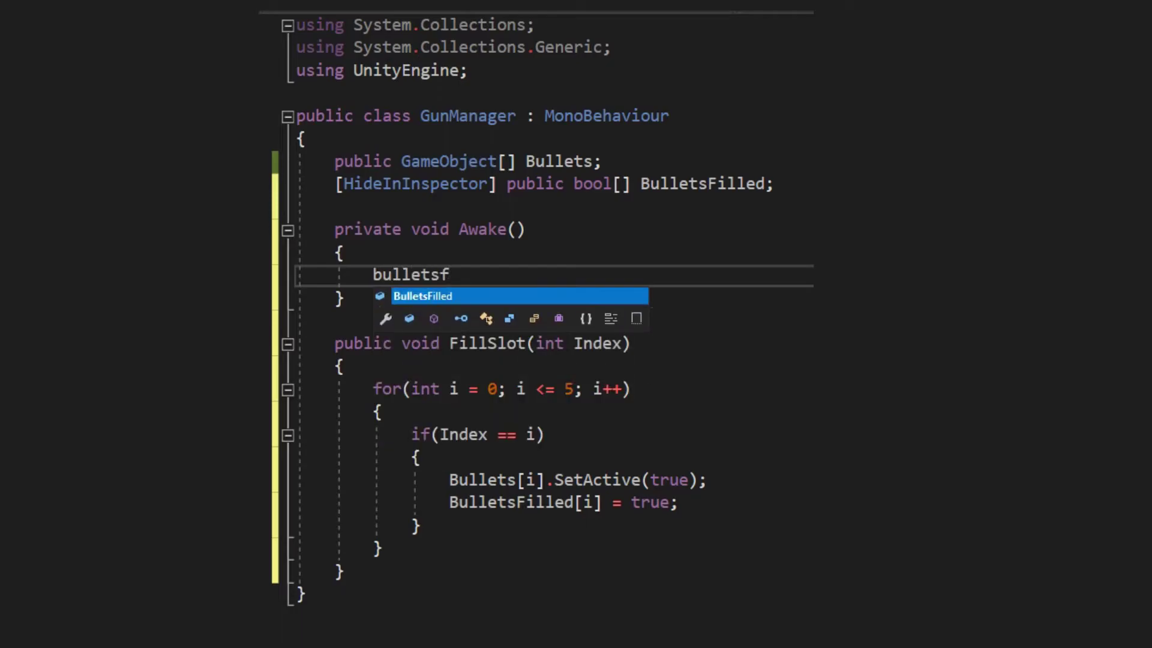
pyautogui.write(' = new b[6];')
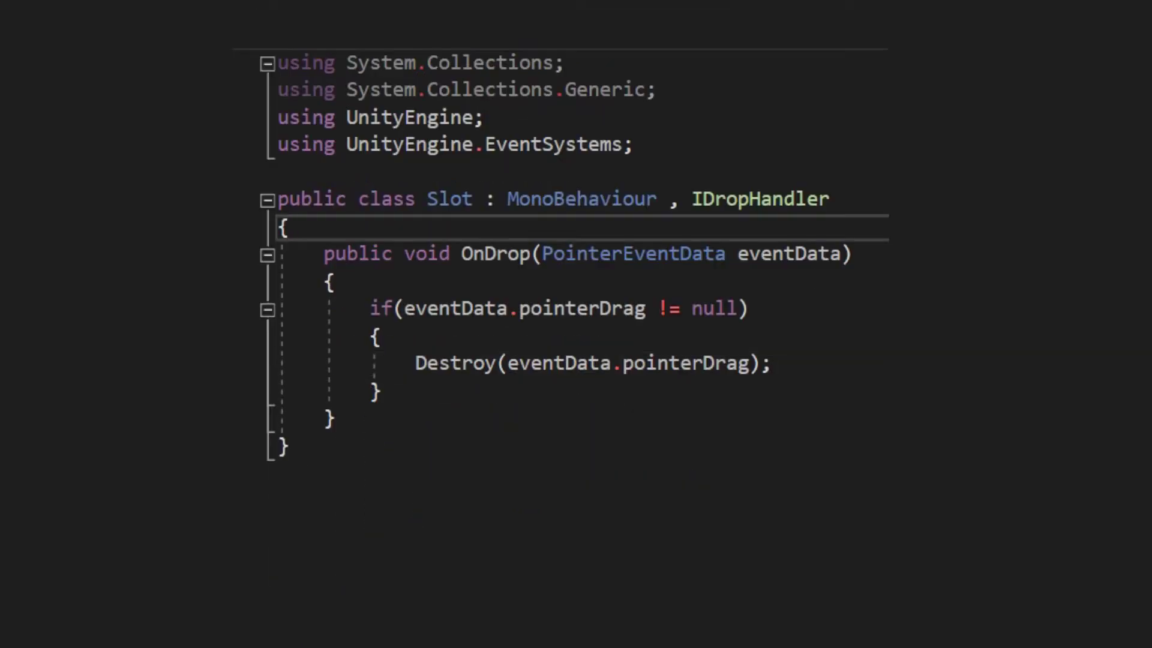
pyautogui.press('Return')
pyautogui.press('Return')
pyautogui.press('Up')
# Add [SerializeField] Index and Gun fields, call Gun.FillSlot(Index) before Destroy, and save Slot.cs.
pyautogui.write('[SerializeField] private int Index')
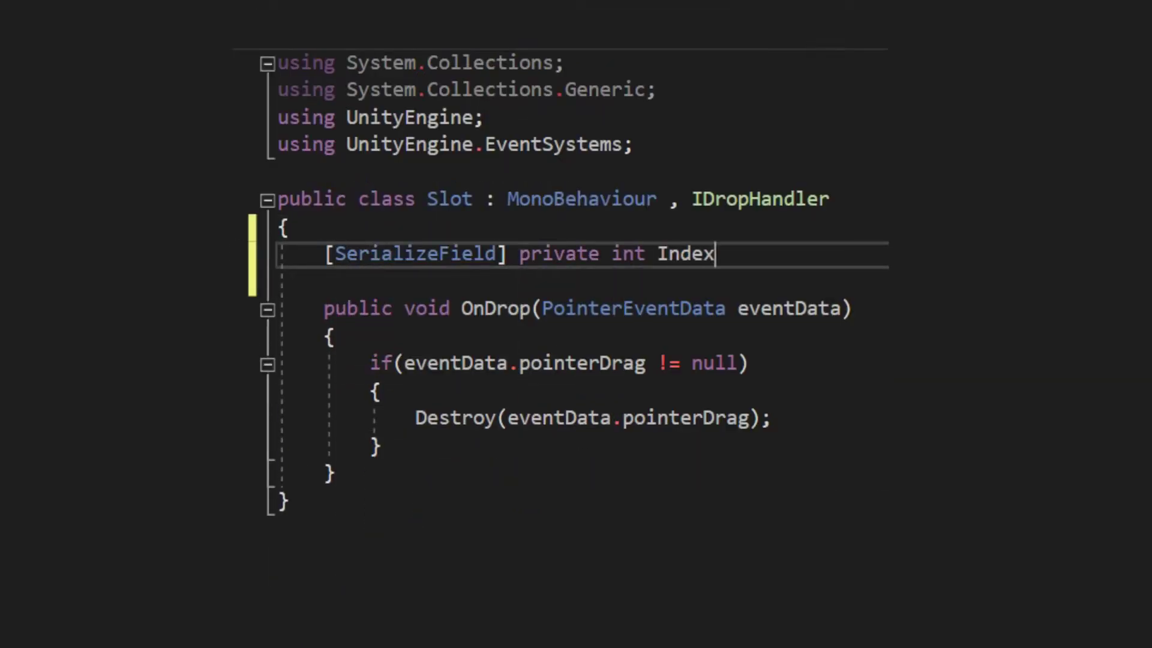
pyautogui.write(';')
pyautogui.press('Return')
pyautogui.write('[serial] pri GunManager Gun;')
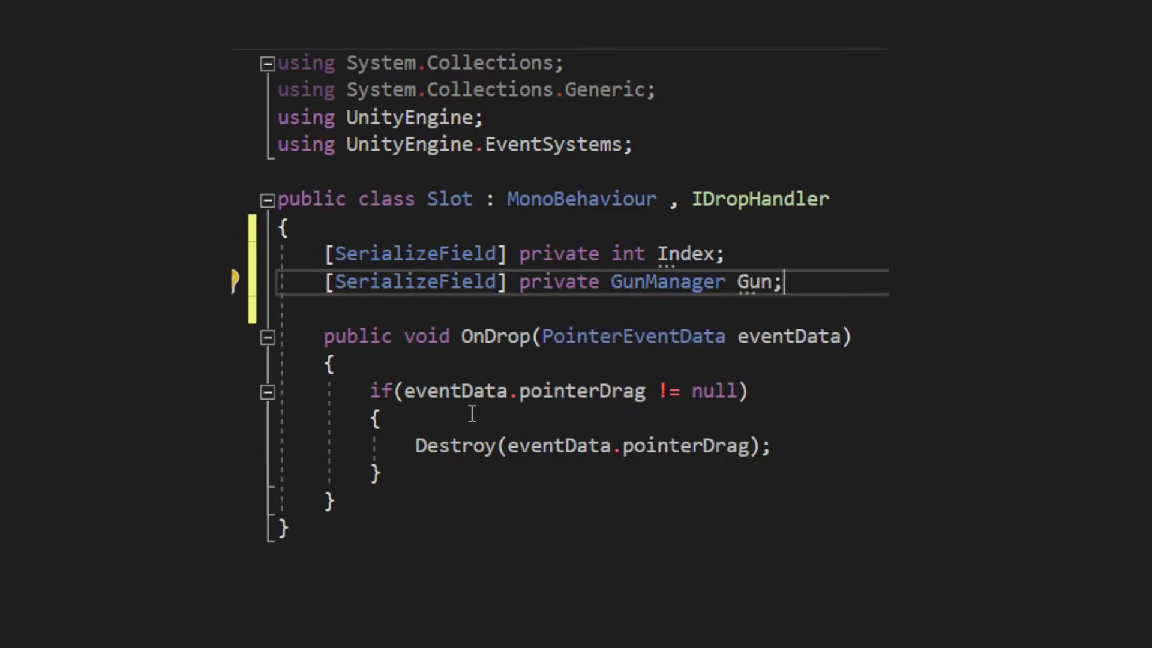
pyautogui.click(472, 414)
pyautogui.press('Return')
pyautogui.write('Gun.fi(Index)')
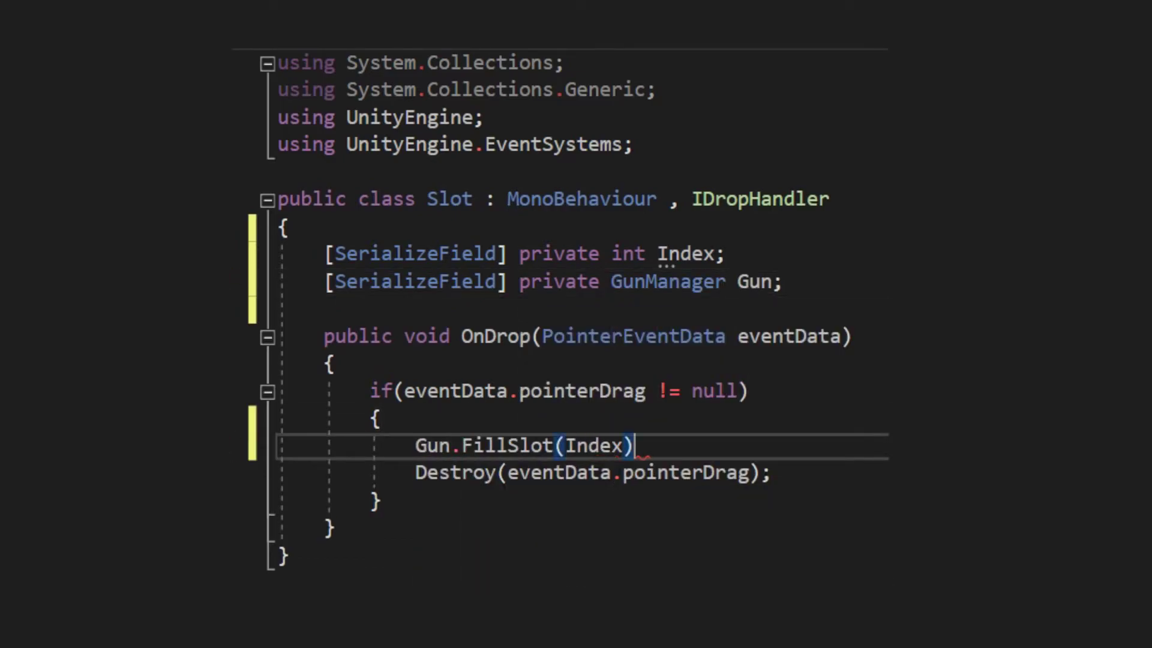
pyautogui.write(';')
pyautogui.hotkey('ctrl', 's')
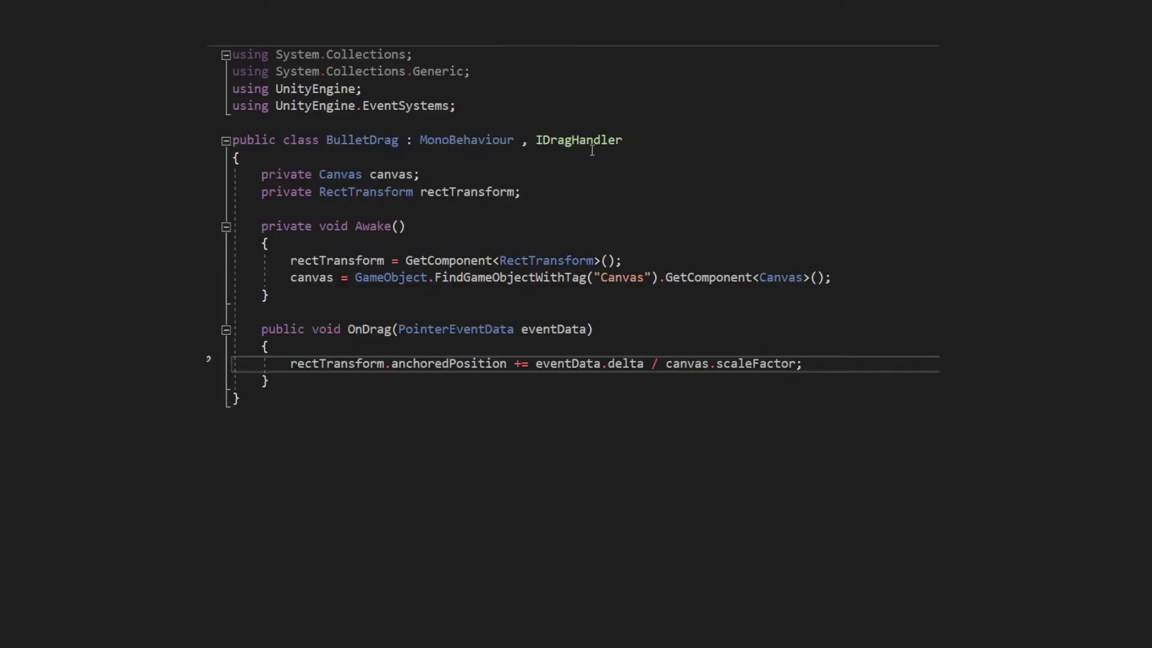
# Add IBeginDragHandler and IEndDragHandler, plus a canvasGroup field fetched with GetComponent in Awake.
pyautogui.write(', IBeginDragHandler, IEndDragHandler')
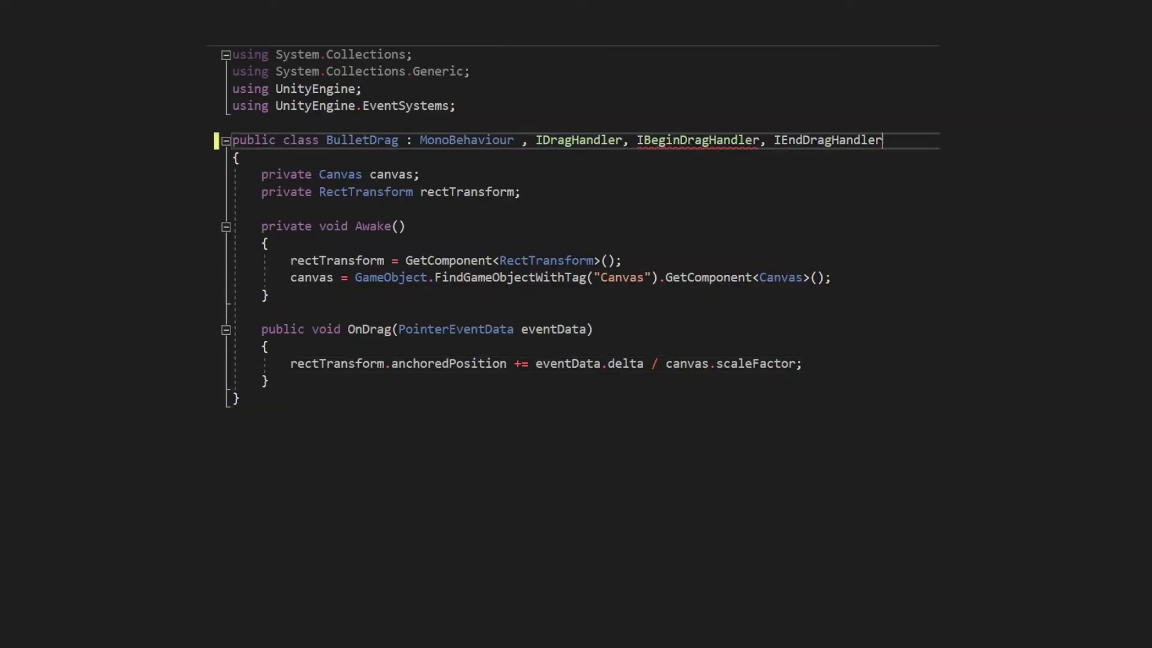
pyautogui.click(521, 191)
pyautogui.press('Return')
pyautogui.write('private can')
pyautogui.press('Tab')
pyautogui.write('canvasGroup')
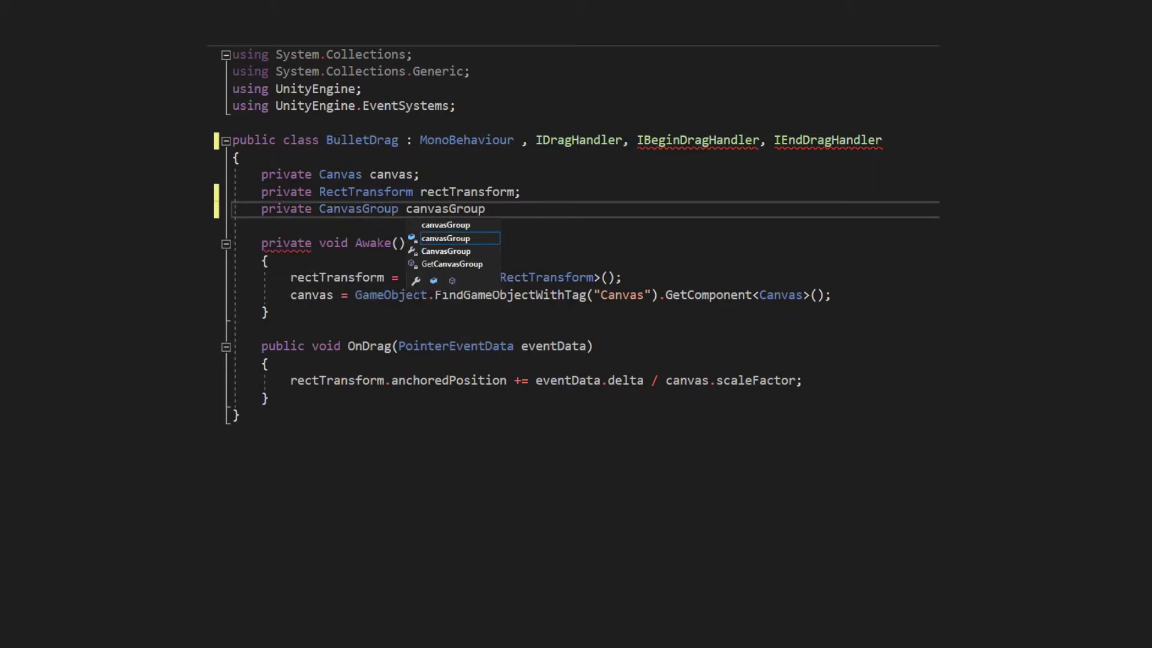
pyautogui.write(';')
pyautogui.click(858, 294)
pyautogui.press('Return')
pyautogui.write('CanvasGroup = ')
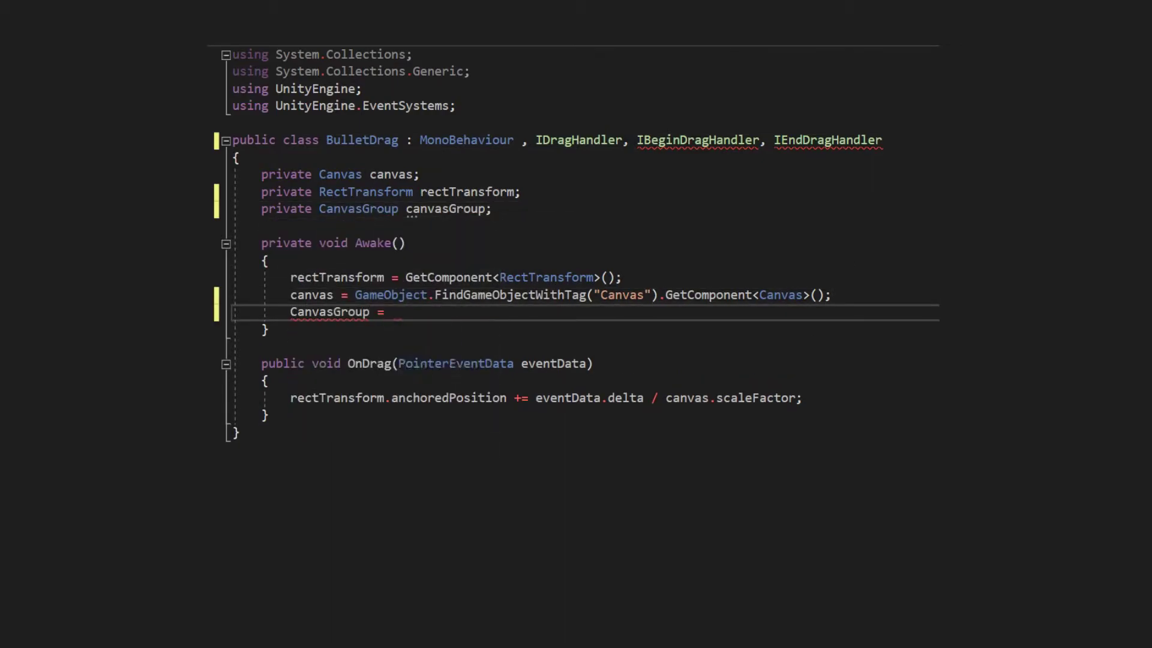
pyautogui.write('GetComponent<CanvasGroup>();')
pyautogui.doubleClick(329, 311)
pyautogui.write('canvasGroup')
# Add an OnBeginDrag method setting canvasGroup.blocksRaycasts to false.
pyautogui.click(268, 415)
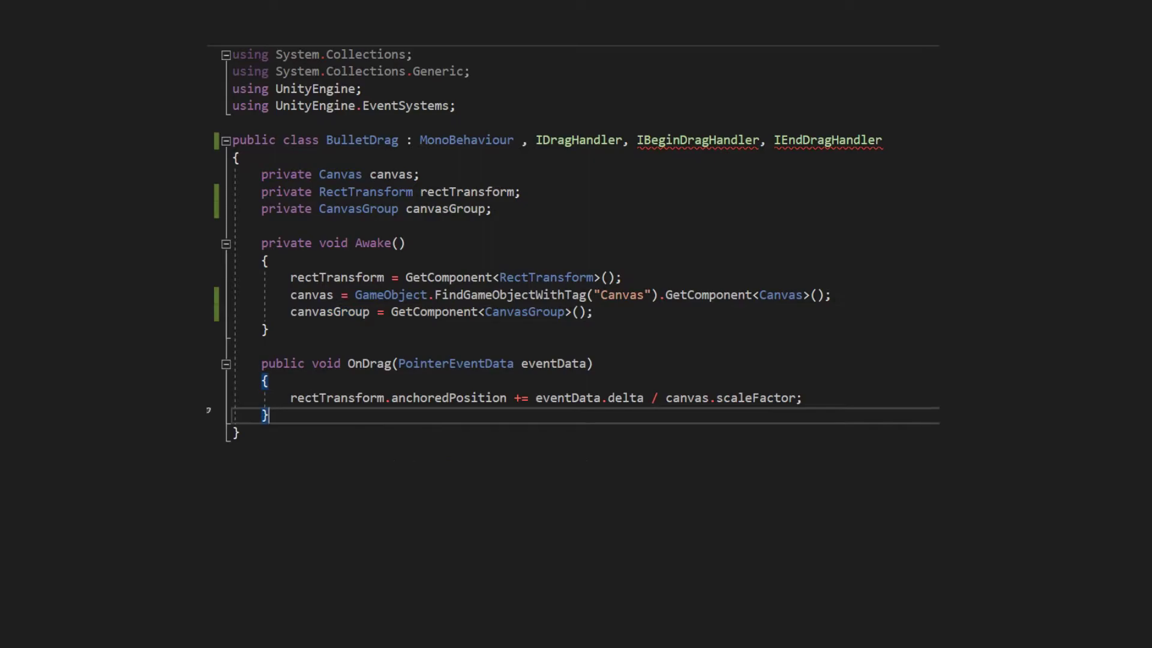
pyautogui.press('Return')
pyautogui.write('public void OnBeginDrag(pointere eventData)')
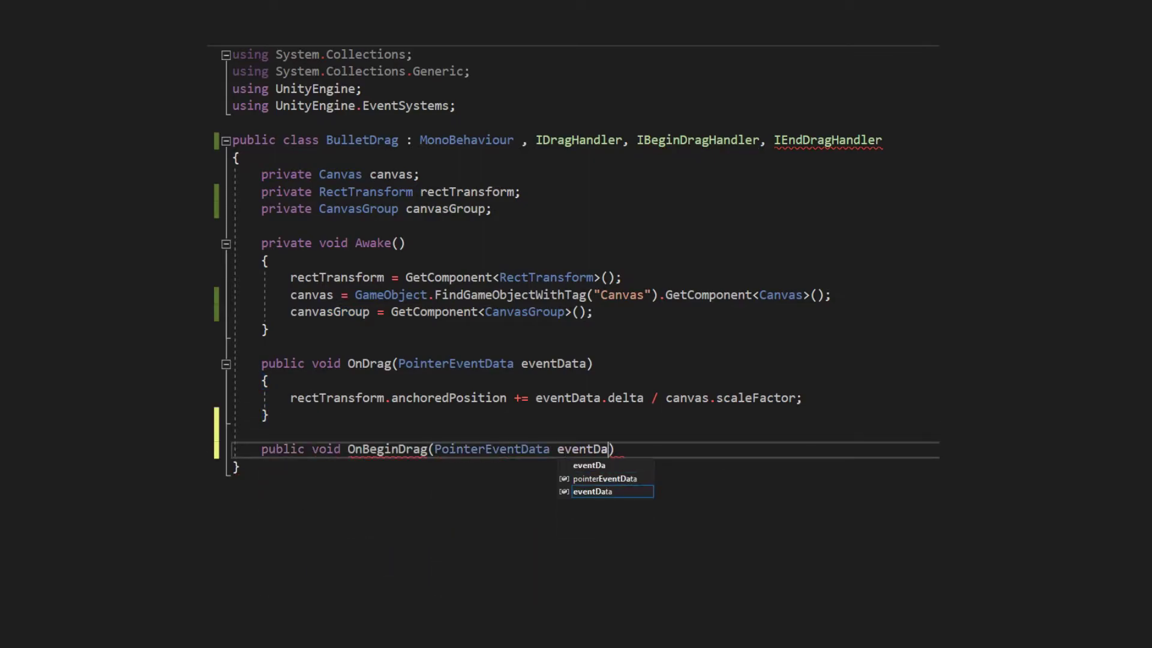
pyautogui.press('Return')
pyautogui.write('{')
pyautogui.press('Return')
pyautogui.write('canvasgroup.blocksRaycasts = false;')
pyautogui.press('Down')
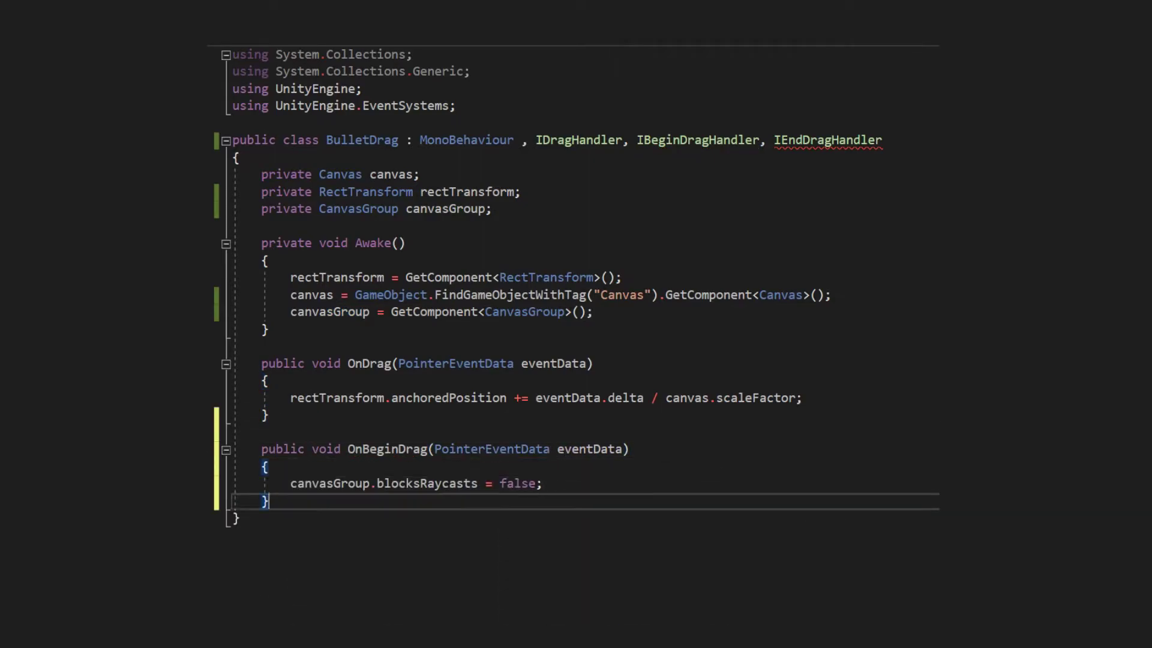
pyautogui.press('End')
pyautogui.press('Return')
pyautogui.press('Return')
# Add an OnEndDrag method setting canvasGroup.blocksRaycasts back to true.
pyautogui.write('public void OnEndDrag(poi')
pyautogui.press('Tab')
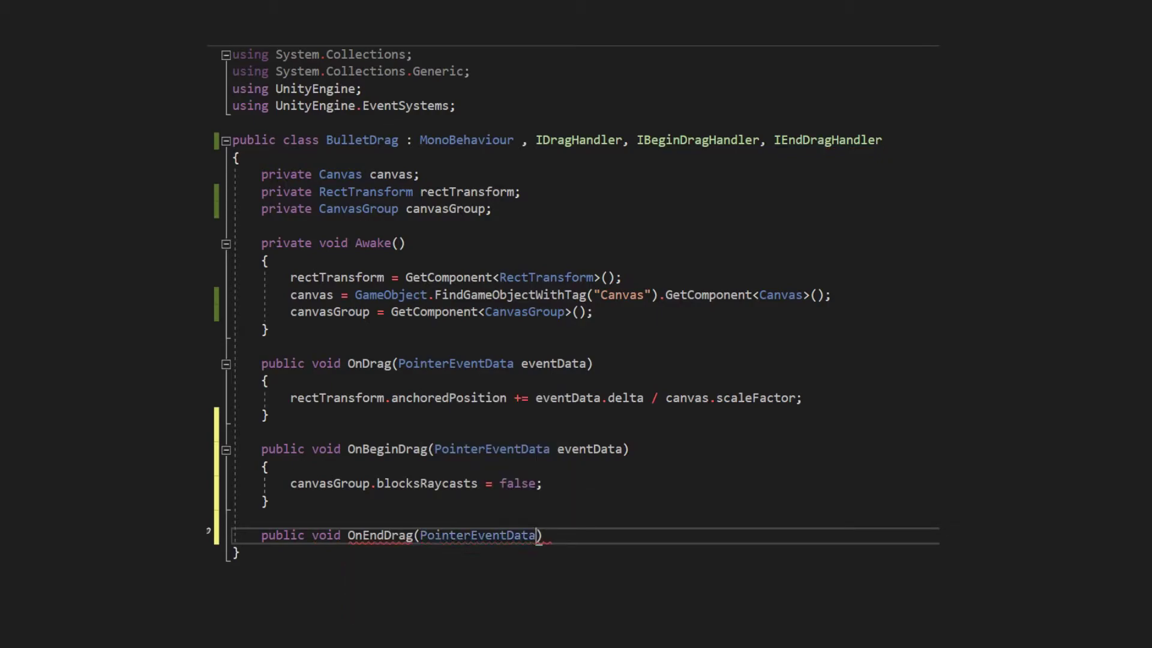
pyautogui.write('evene')
pyautogui.press('Tab')
pyautogui.press('End')
pyautogui.press('Return')
pyautogui.write('{')
pyautogui.press('Return')
pyautogui.write('canvasGroup')
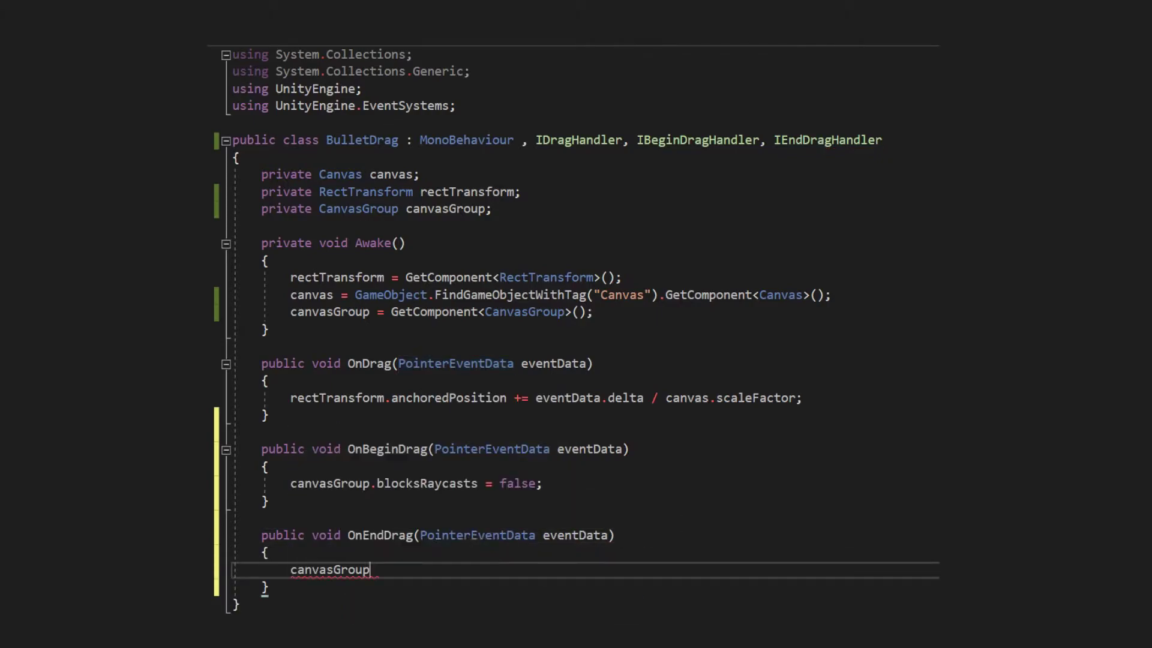
pyautogui.write('.blocksRaycasts = true;')
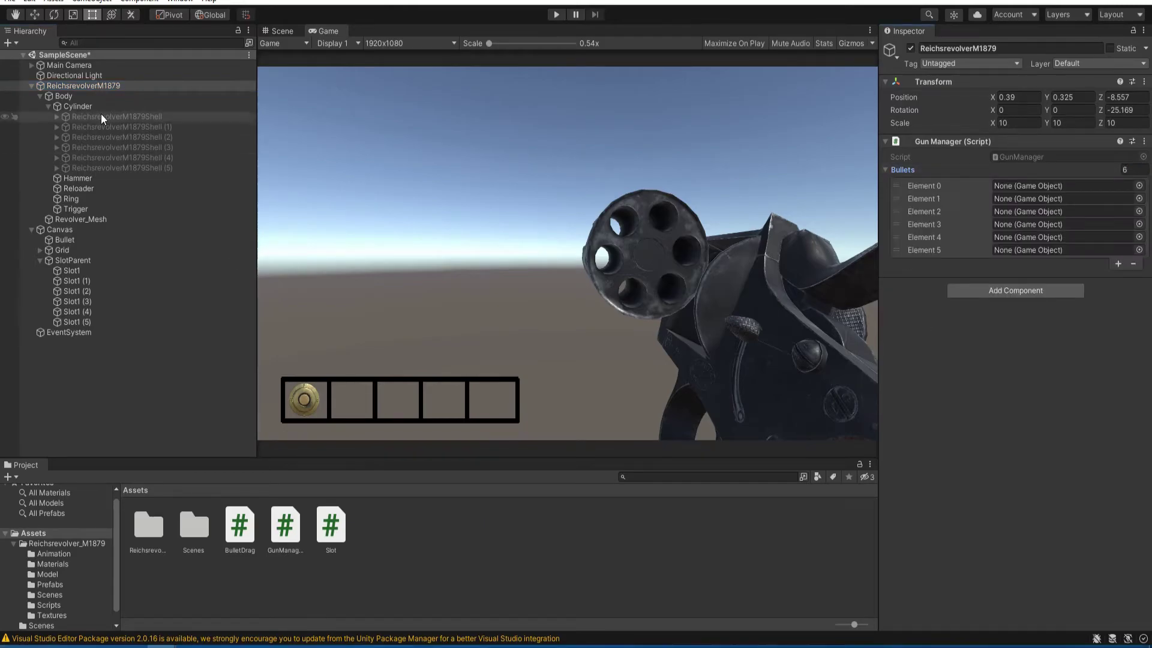
# Fill Gun Manager's Bullets with the six shells, set Slot1's Index to 1, and assign the revolver to every slot.
pyautogui.moveTo(107, 116); pyautogui.dragTo(1062, 185)
pyautogui.click(176, 128)
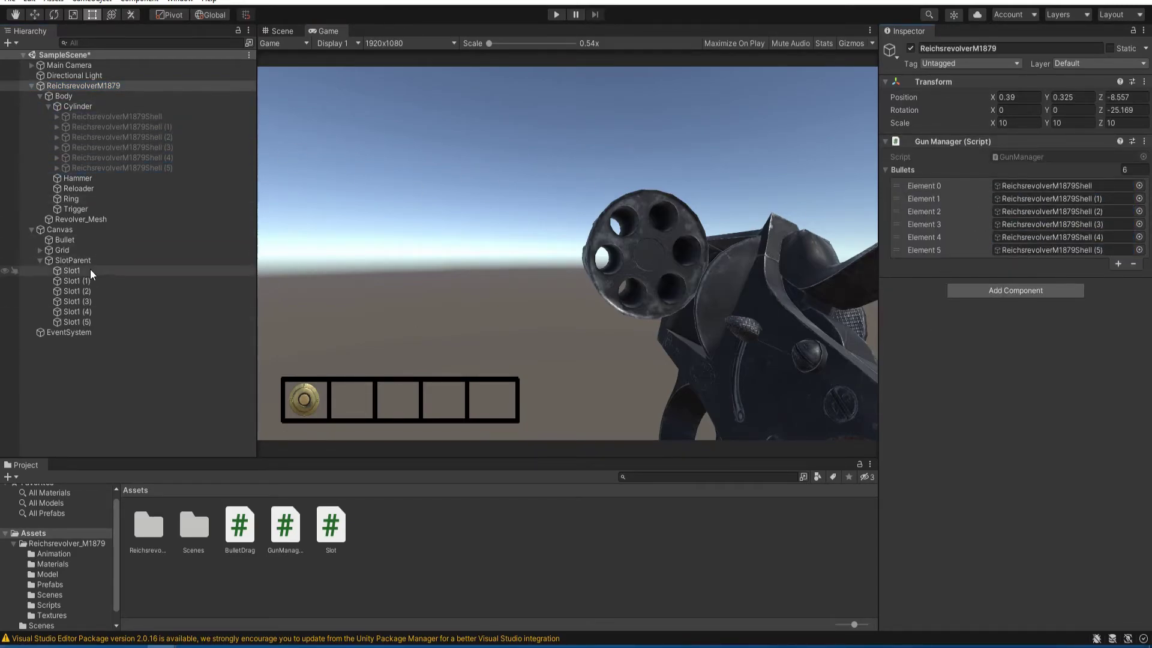
pyautogui.click(72, 271)
pyautogui.click(1065, 419)
pyautogui.write('1')
pyautogui.keyDown('shift'); pyautogui.click(100, 321); pyautogui.keyUp('shift')
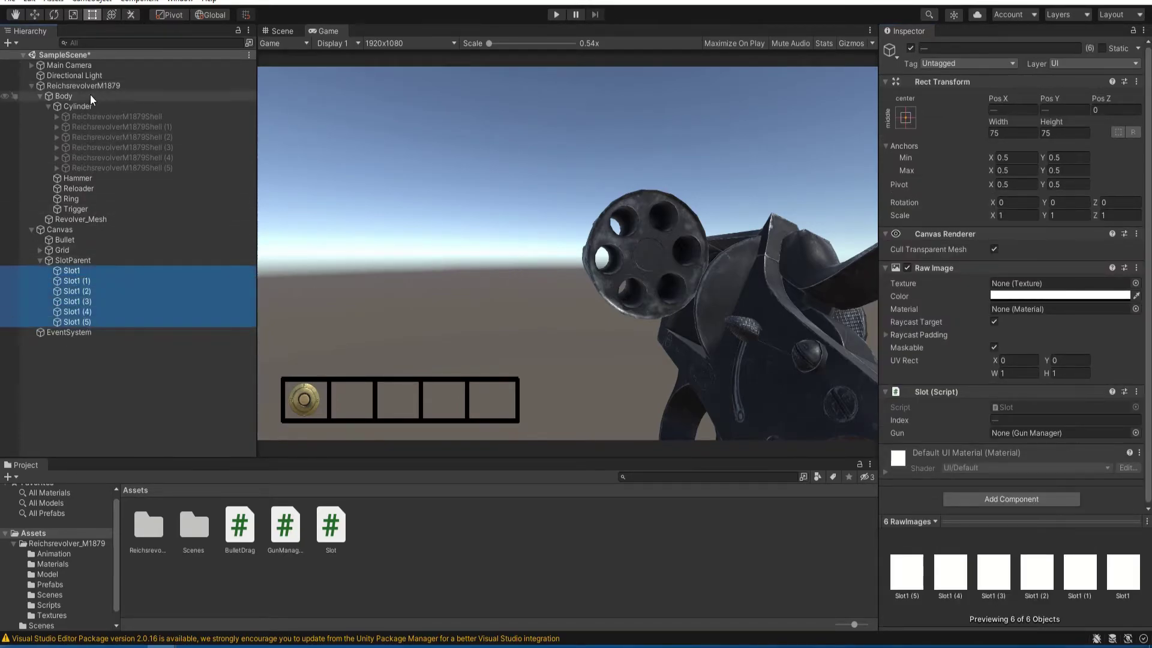
pyautogui.moveTo(84, 86); pyautogui.dragTo(1056, 433)
# Set the remaining slots' Index values up to 5, then play-test dropping a bullet into the cylinder.
pyautogui.click(76, 281)
pyautogui.click(1003, 419)
pyautogui.click(128, 271)
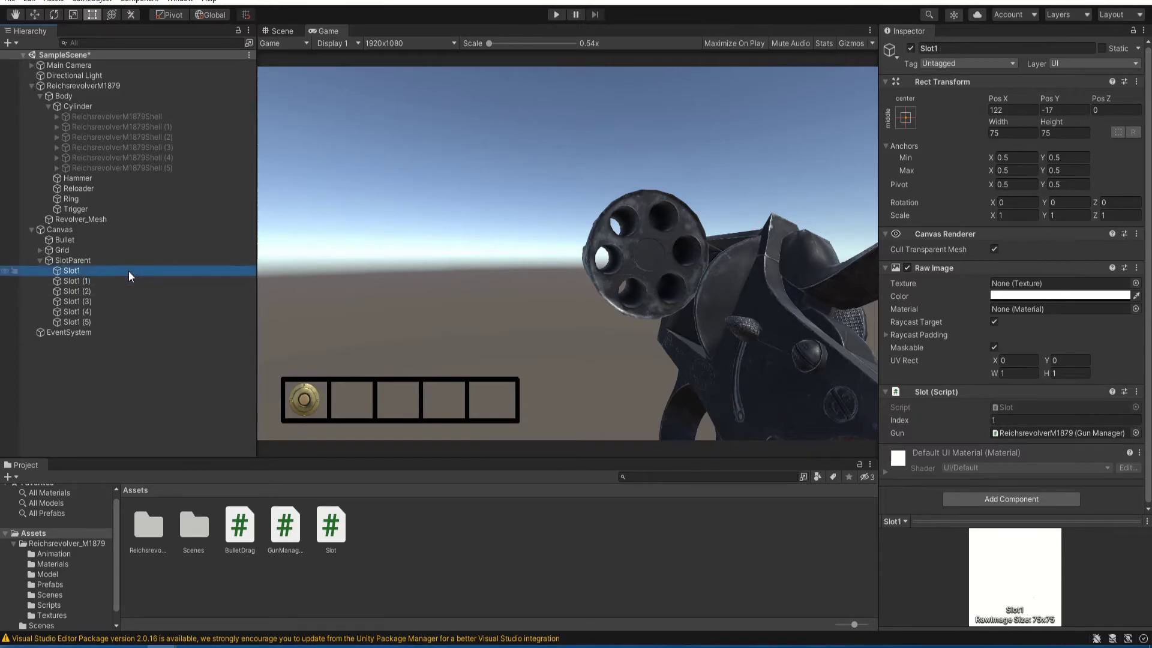
pyautogui.click(1022, 420)
pyautogui.press('Down')
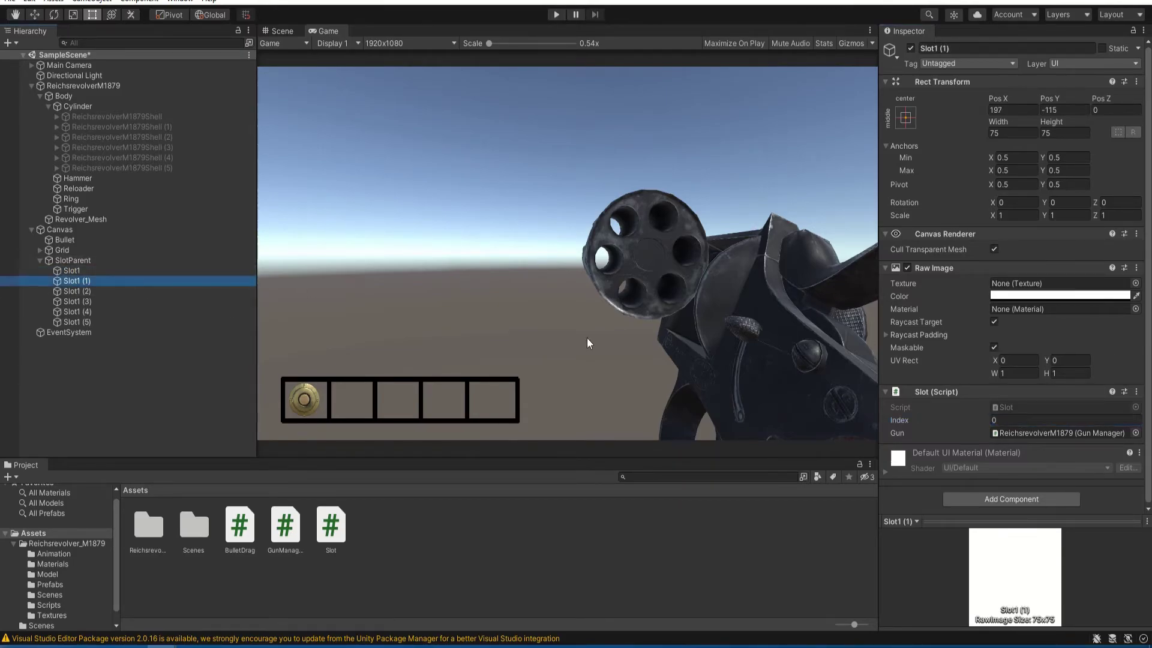
pyautogui.press('Down')
pyautogui.press('Down')
pyautogui.press('Down')
pyautogui.press('Down')
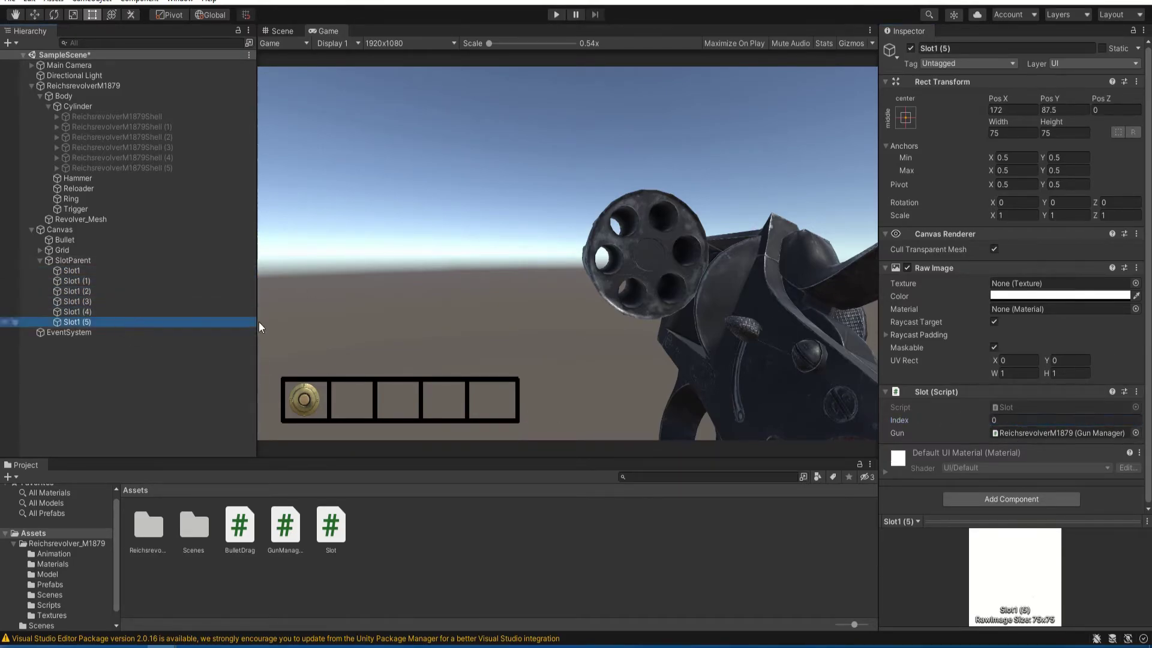
pyautogui.write('5')
pyautogui.hotkey('ctrl', 'p')
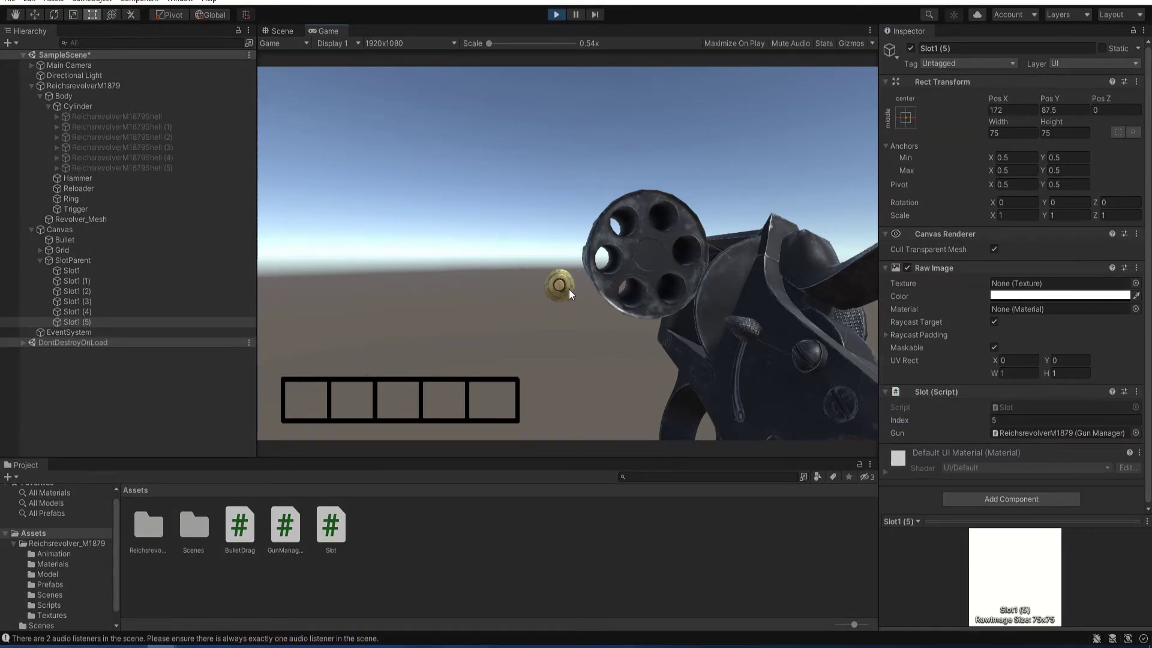
pyautogui.moveTo(645, 297); pyautogui.dragTo(646, 303)
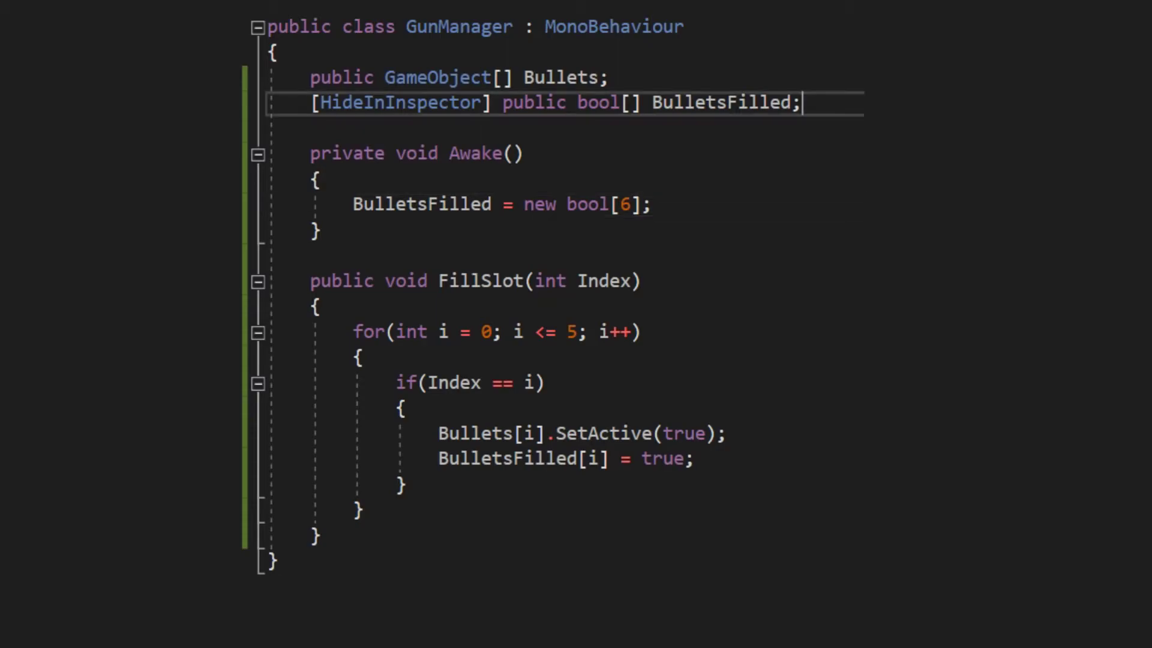
# Add a hidden public bool[] BulletsShot field and a private int CurrentSlot = 0 field.
pyautogui.press('Return')
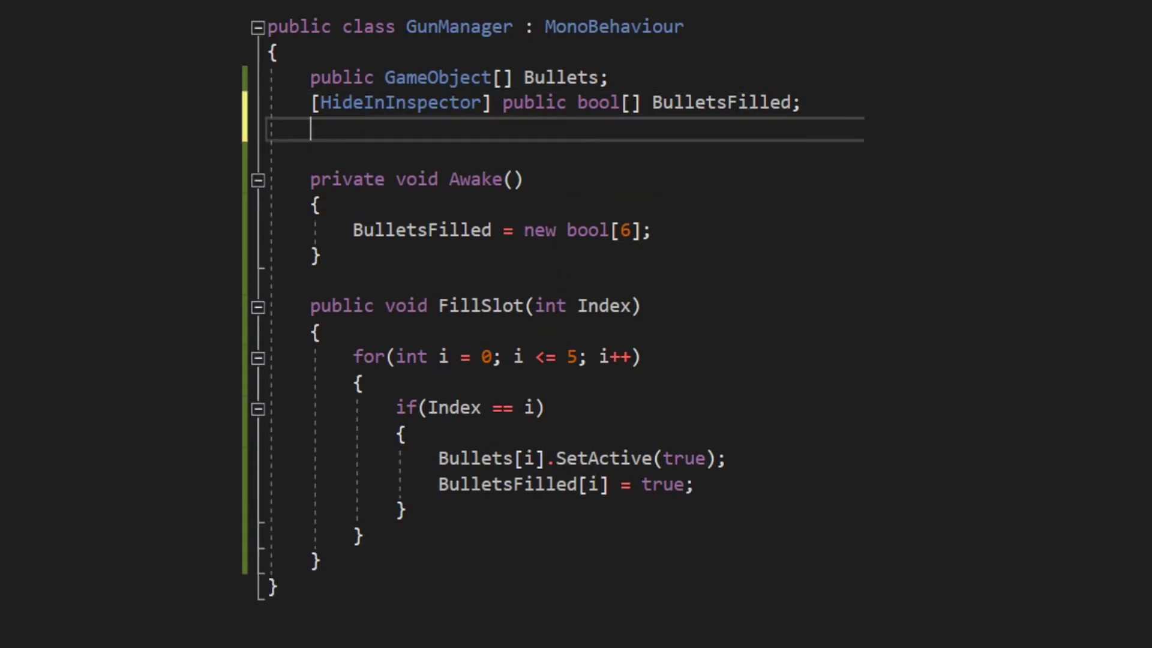
pyautogui.write('[]HideInInspector')
pyautogui.write('public bool')
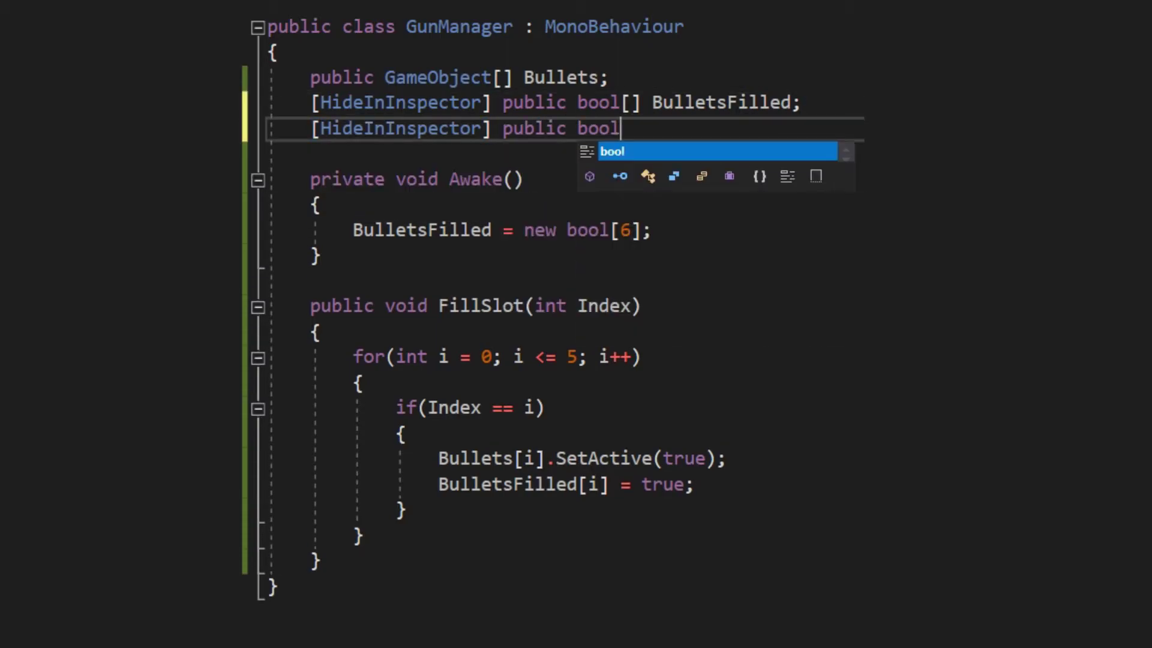
pyautogui.write('[] Bullets')
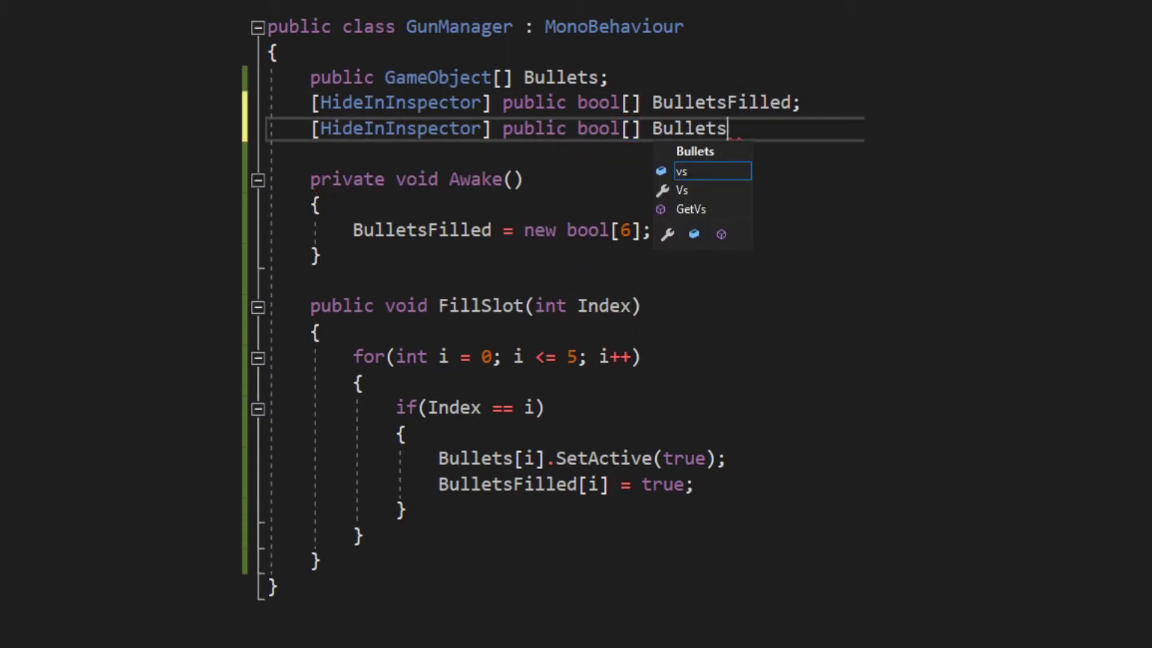
pyautogui.write('Shot;')
pyautogui.press('Return')
pyautogui.write('private int CurrentSlot = 0;')
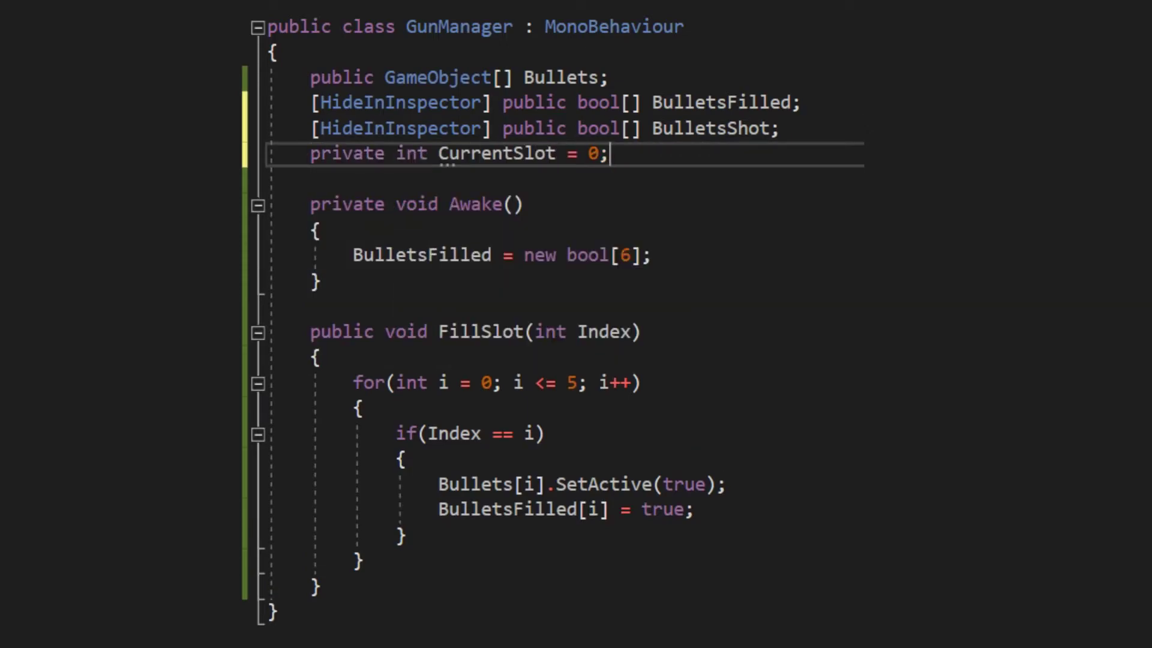
pyautogui.hotkey('ctrl', 's')
# Write Shoot() to mark a loaded, unfired chamber as shot and advance CurrentSlot, wrapping at 6.
pyautogui.write('private void Shoot() {')
pyautogui.press('Return')
pyautogui.write('if(b')
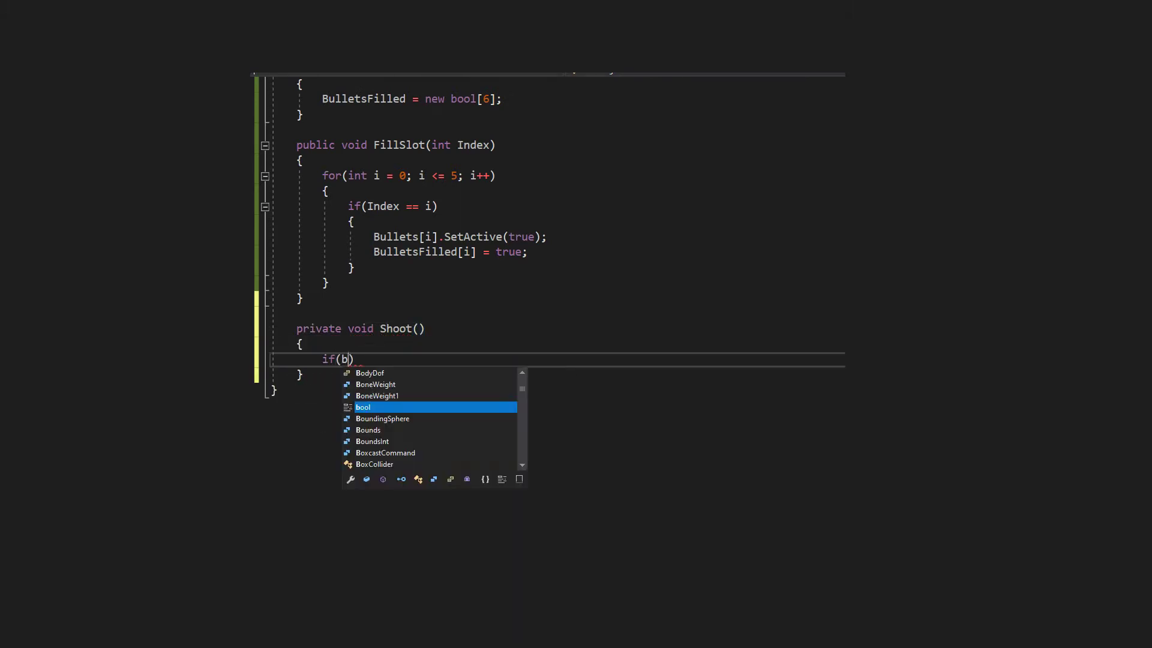
pyautogui.write('ulletsFilled[CurrentSlot] == true && Bullets')
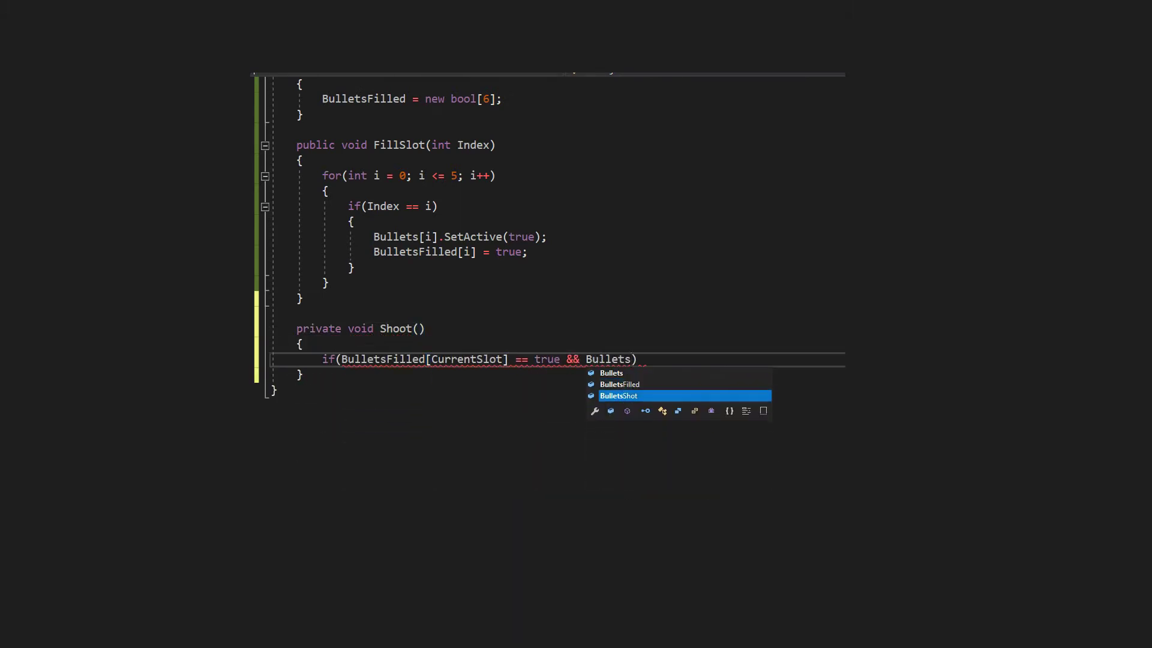
pyautogui.write('Shot[CurrentSlot] == false)')
pyautogui.press('Return')
pyautogui.write('{')
pyautogui.press('Return')
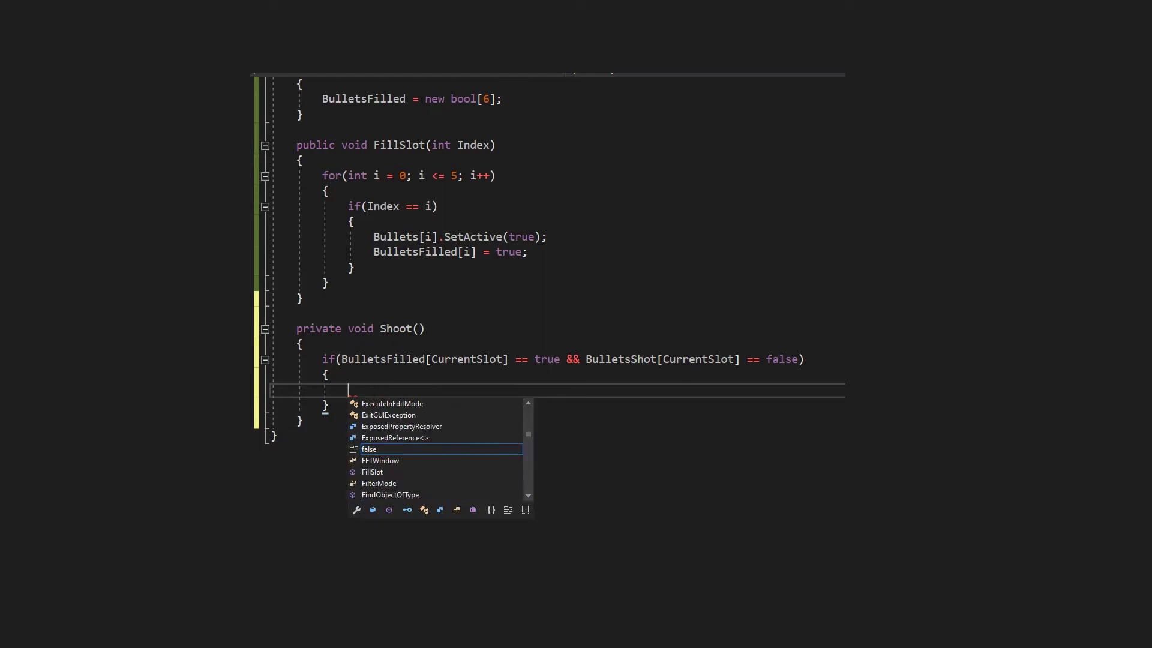
pyautogui.write('BulletsShot[CurrentSlot] = true;')
pyautogui.press('Return')
pyautogui.write('CurrentSlot+')
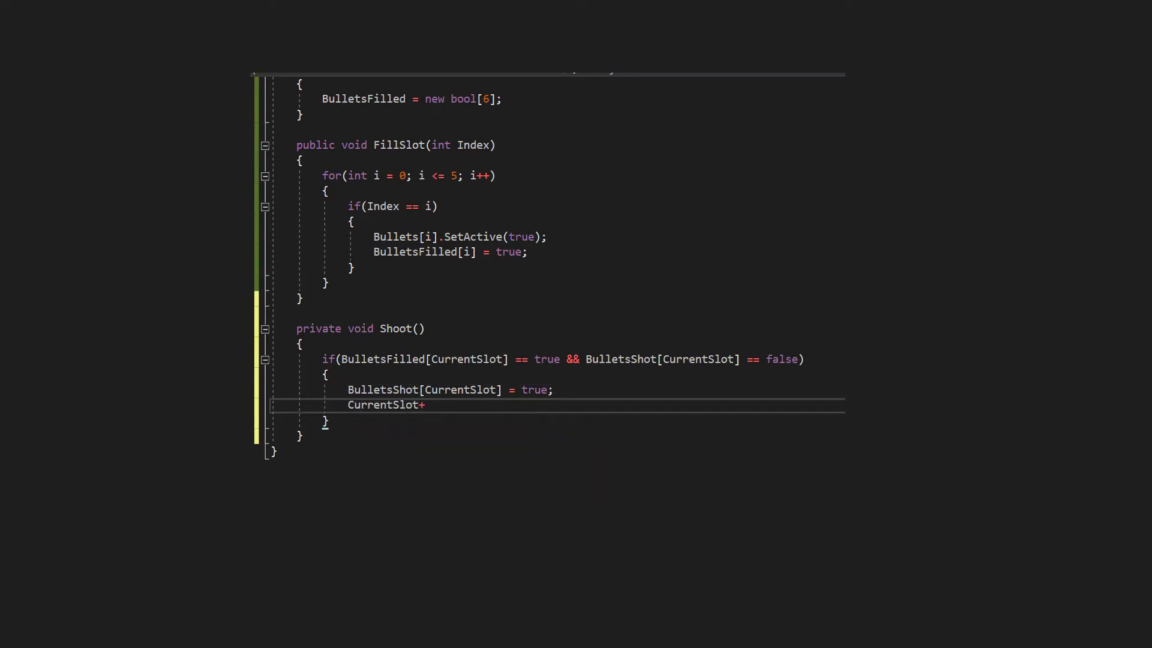
pyautogui.write('+;')
pyautogui.press('Return')
pyautogui.write('if (CurrentSlot == 6) CurrentSlot = 0;')
pyautogui.press('Down')
pyautogui.press('Return')
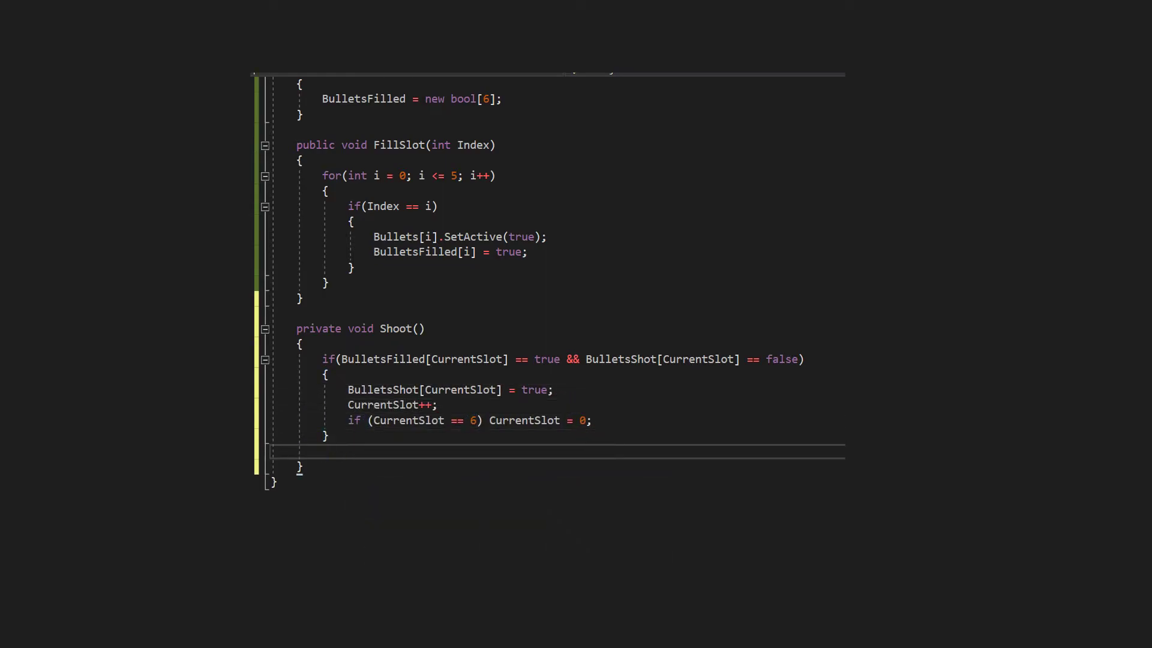
pyautogui.write('else         {             CurrentSlot++;             if (CurrentSlot == 6)')
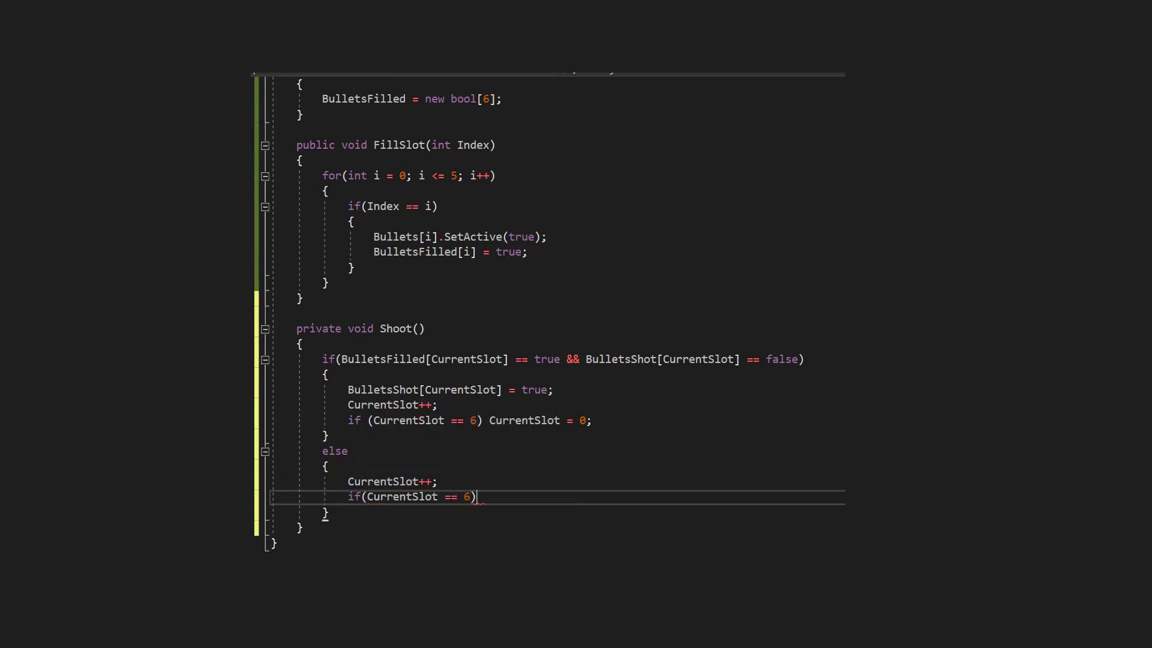
pyautogui.write(' CurrentSlot = 0;')
pyautogui.hotkey('ctrl', 's')
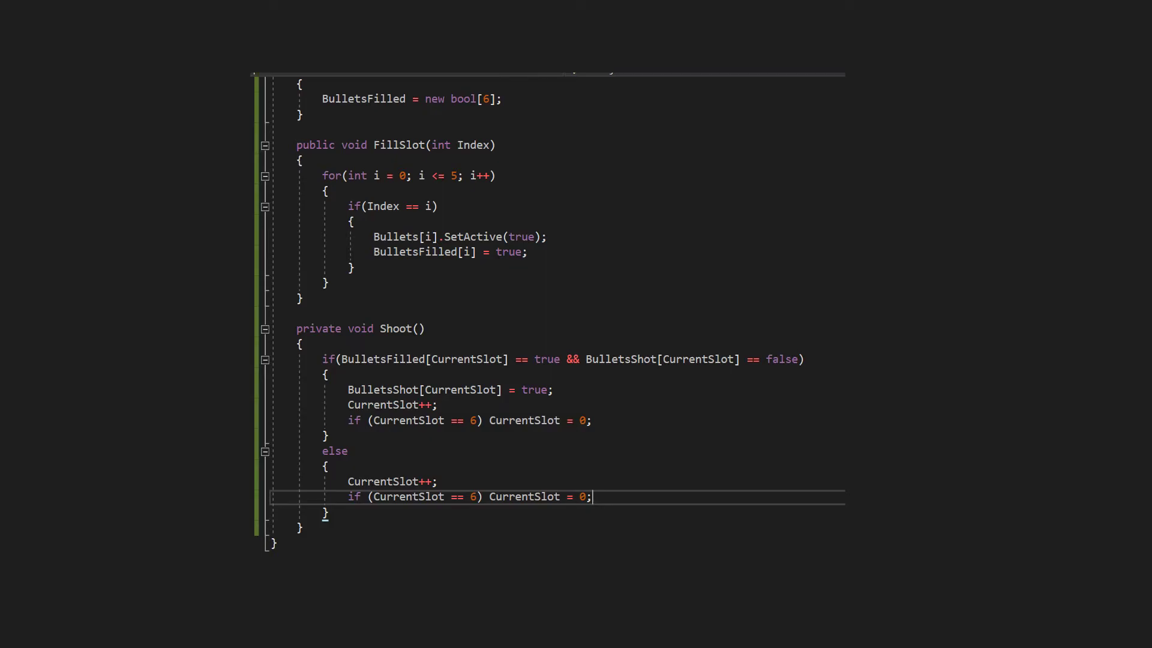
# Add an Update method that calls Shoot() when KeyCode.Q is pressed.
pyautogui.press('Down')
pyautogui.press('Down')
pyautogui.press('End')
pyautogui.press('Return')
pyautogui.press('Return')
pyautogui.write('private void Update() {     if(Input.GetKeyDown(')
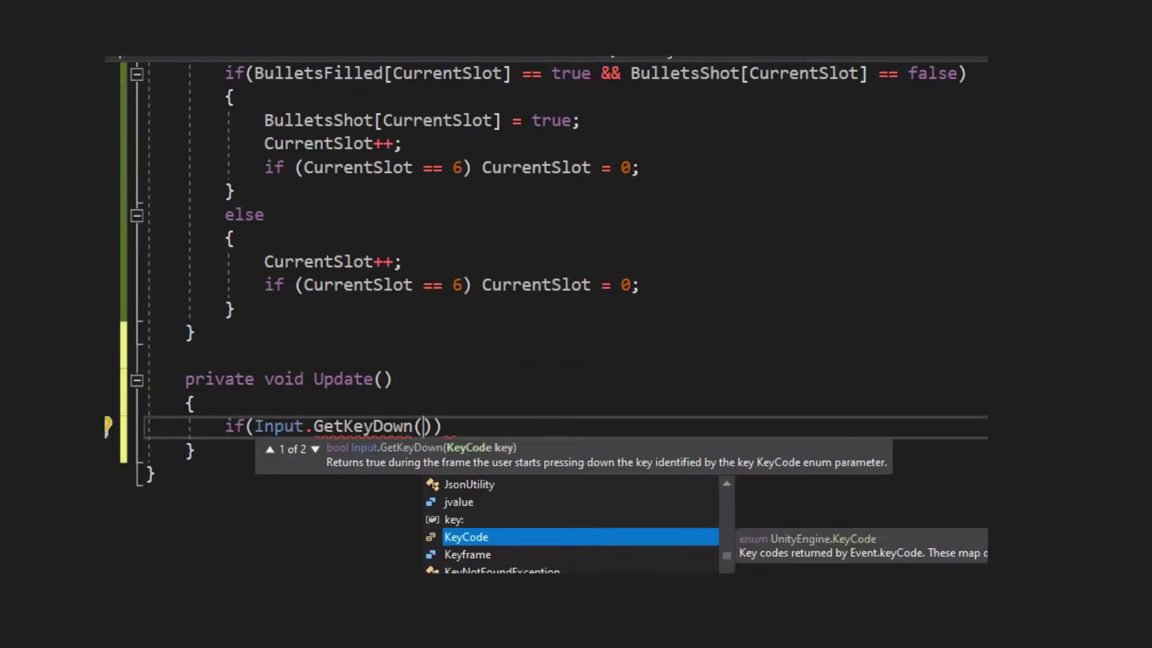
pyautogui.press('Tab')
pyautogui.write('.Q')
pyautogui.press('End')
pyautogui.press('Return')
pyautogui.write('{ Shoot();')
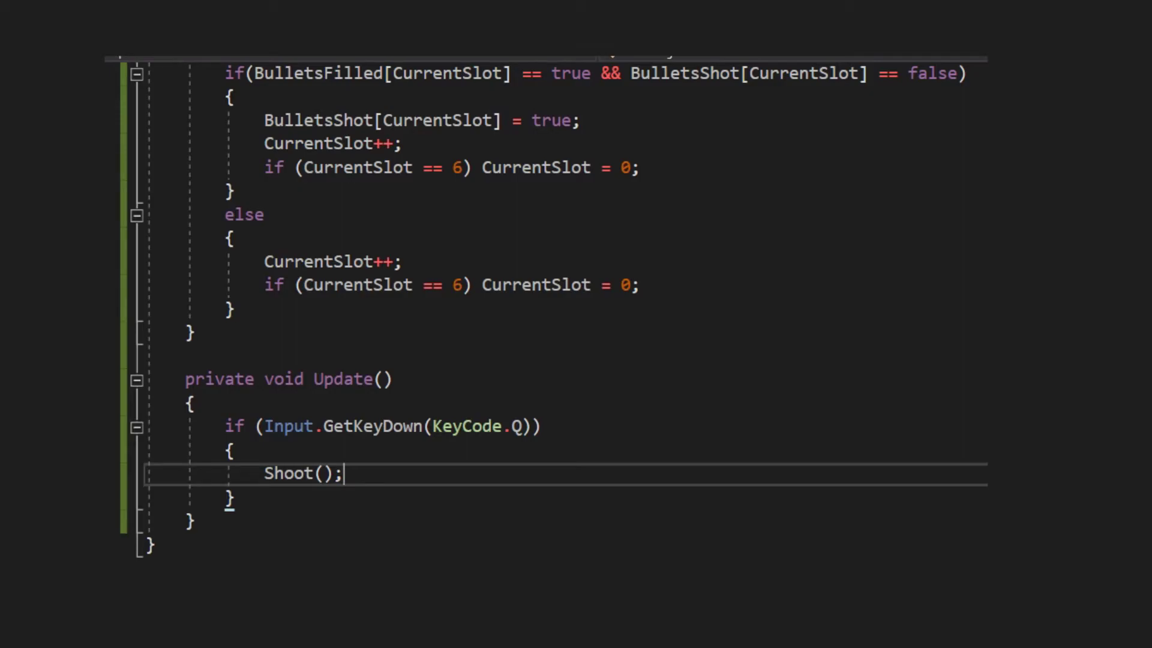
pyautogui.click(517, 199)
pyautogui.press('Return')
# Declare a public MeshRenderer[] BulletRenderers field in GunManager.
pyautogui.write('publ')
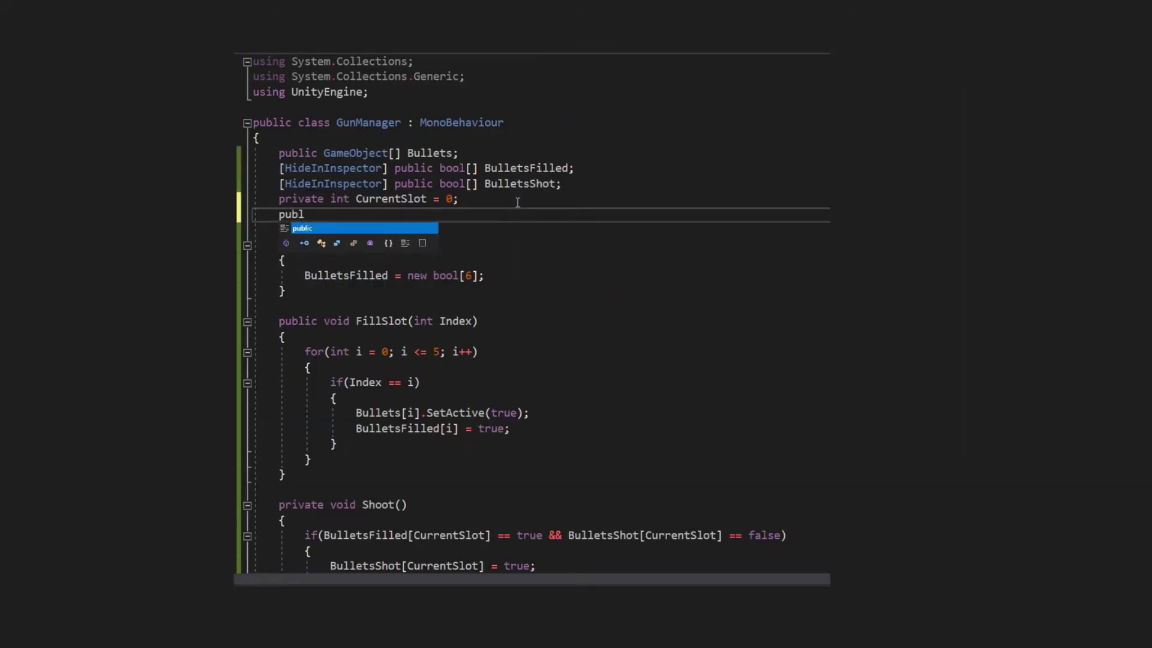
pyautogui.write('ic MeshR')
pyautogui.press('Tab')
pyautogui.write('[] BulletRenderer')
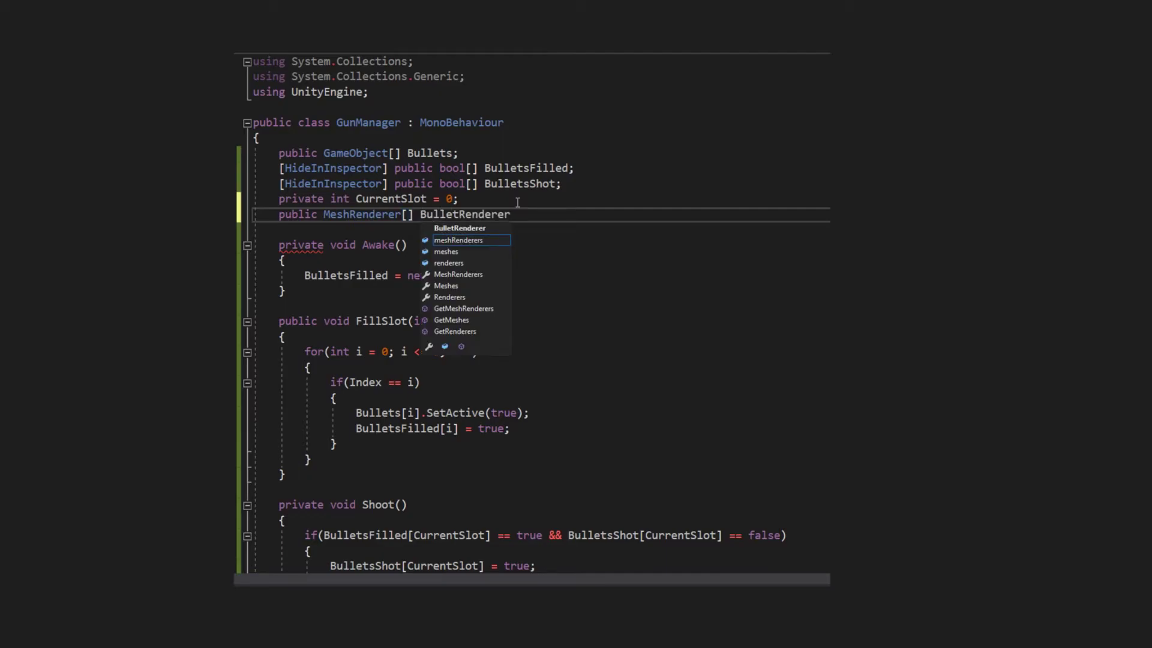
pyautogui.write('s;')
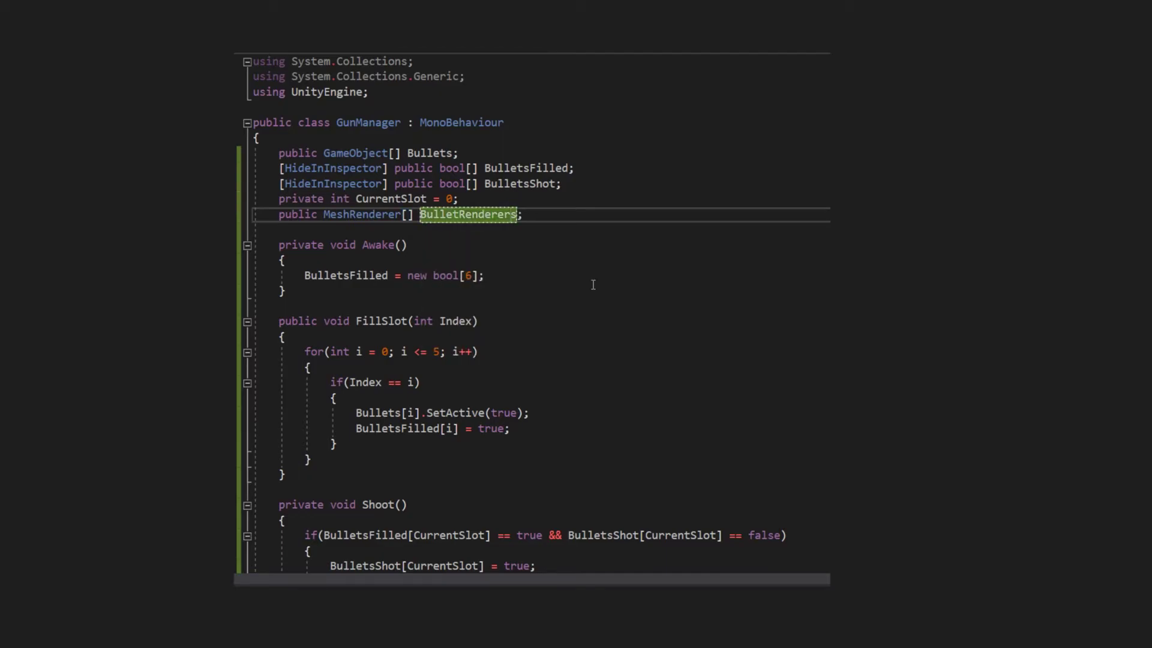
pyautogui.scroll(-4, 593, 284)
pyautogui.scroll(-5, 593, 284)
pyautogui.scroll(1, 593, 284)
pyautogui.scroll(1, 593, 284)
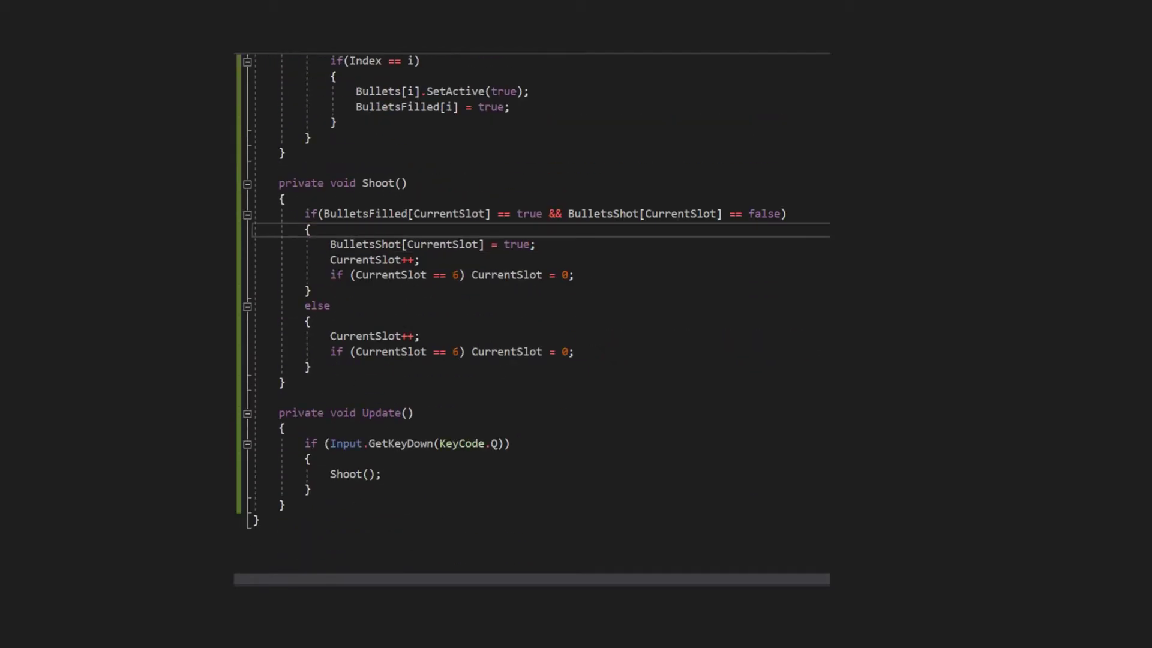
# In Shoot, set BulletRenderers[CurrentSlot].material to TempMat.
pyautogui.press('Return')
pyautogui.write('Bulletren')
pyautogui.press('Tab')
pyautogui.write('[CurrentSlot]')
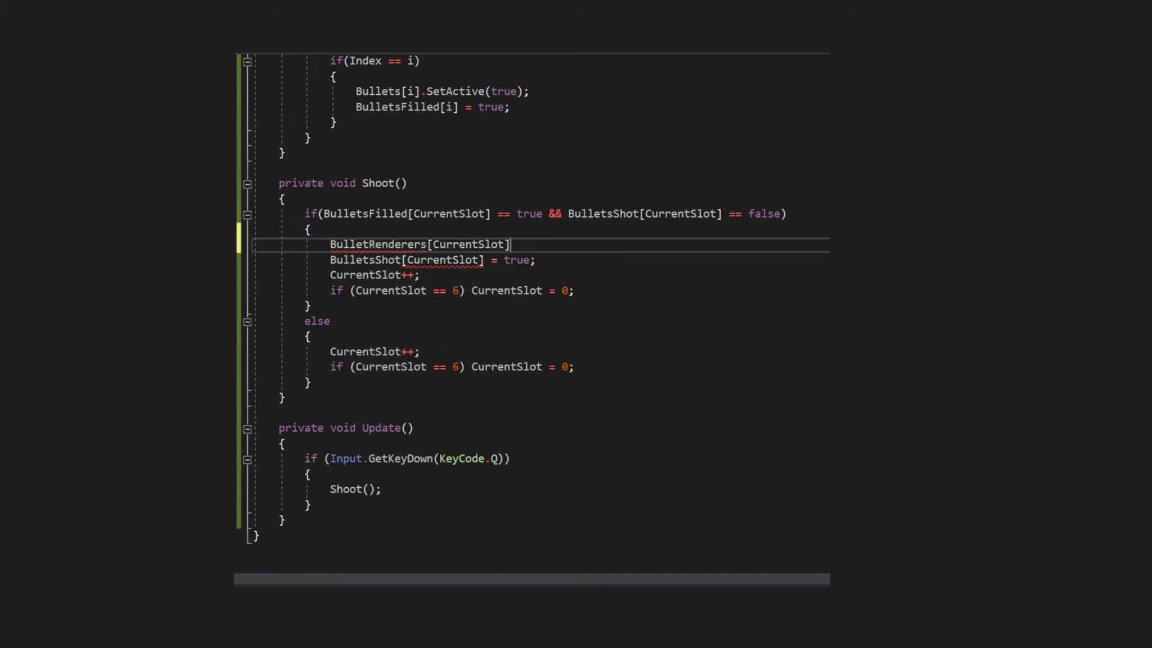
pyautogui.write('.ma')
pyautogui.press('Tab')
pyautogui.write('TempMat')
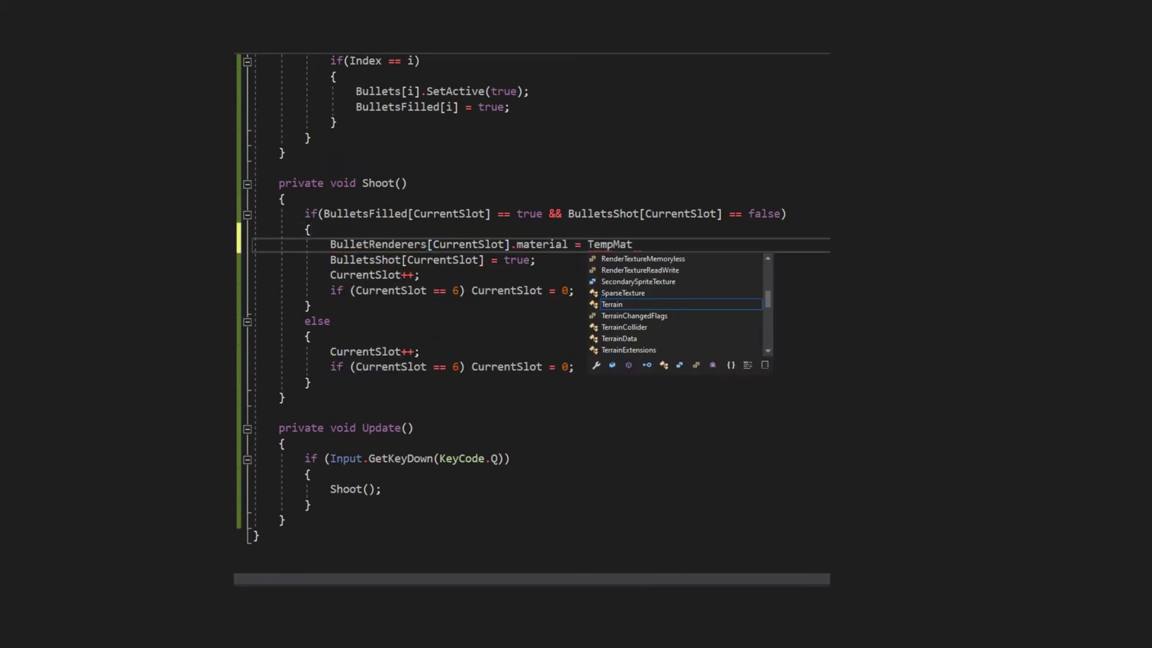
pyautogui.write(';')
# Declare a [SerializeField] private Material TempMat field below BulletRenderers.
pyautogui.scroll(7, 686, 373)
pyautogui.click(687, 214)
pyautogui.press('Return')
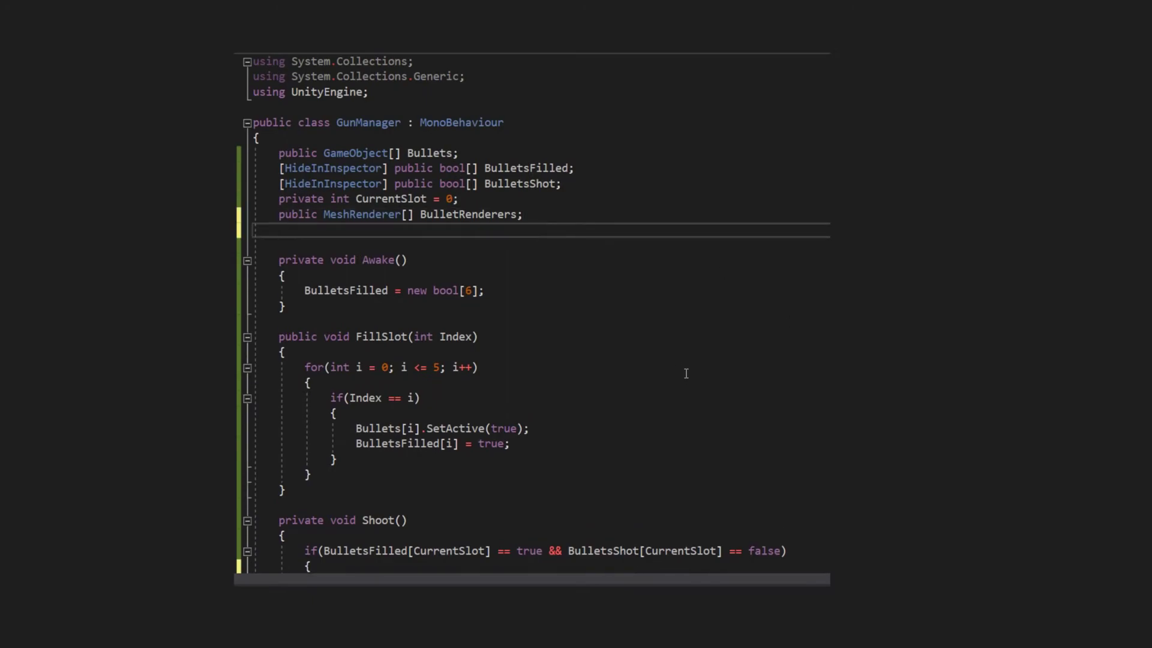
pyautogui.write('[seri')
pyautogui.press('Tab')
pyautogui.write('] private Material Temp')
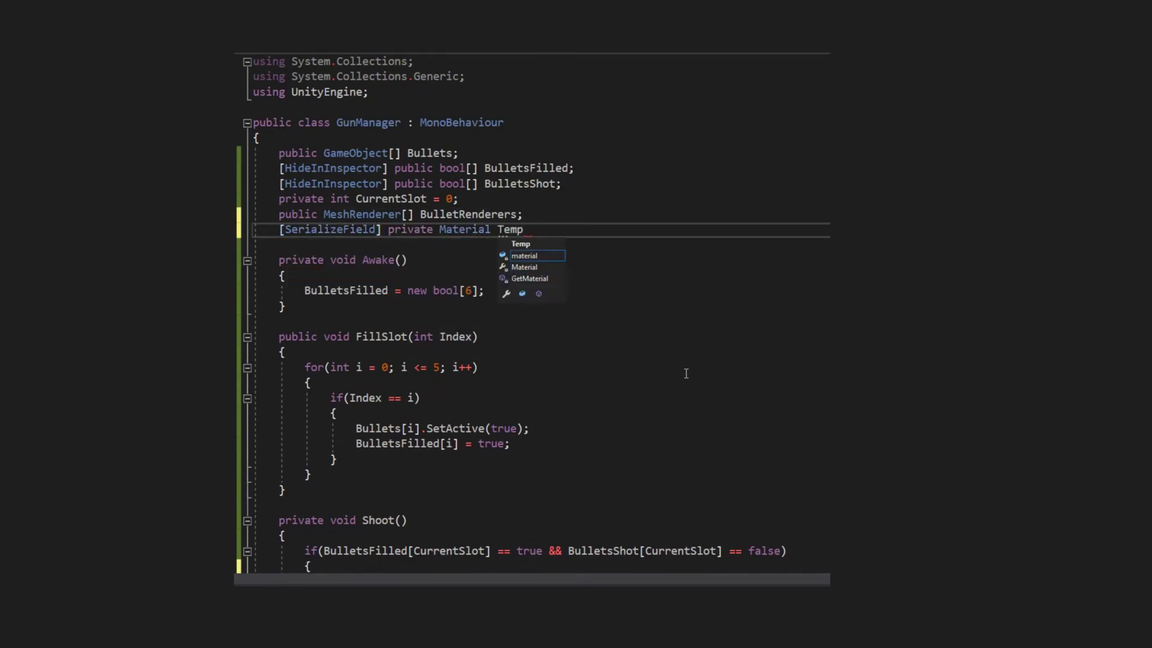
pyautogui.write('Mat;')
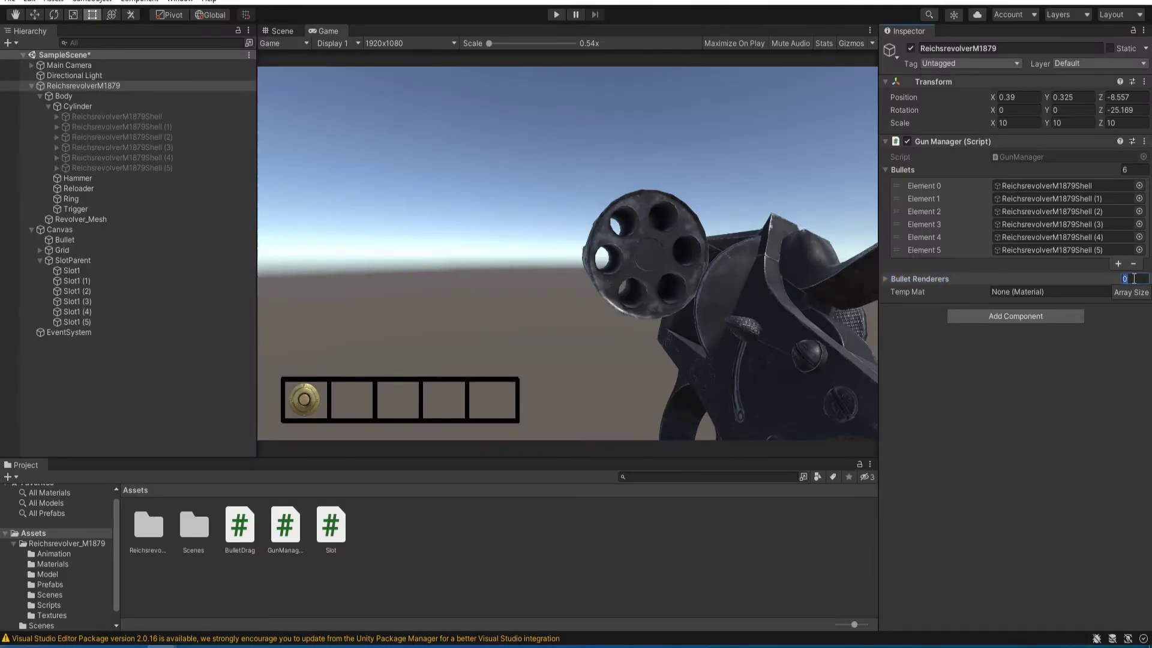
# Create a new material named Temp with a dark albedo colour.
pyautogui.rightClick(423, 535)
pyautogui.moveTo(456, 217)
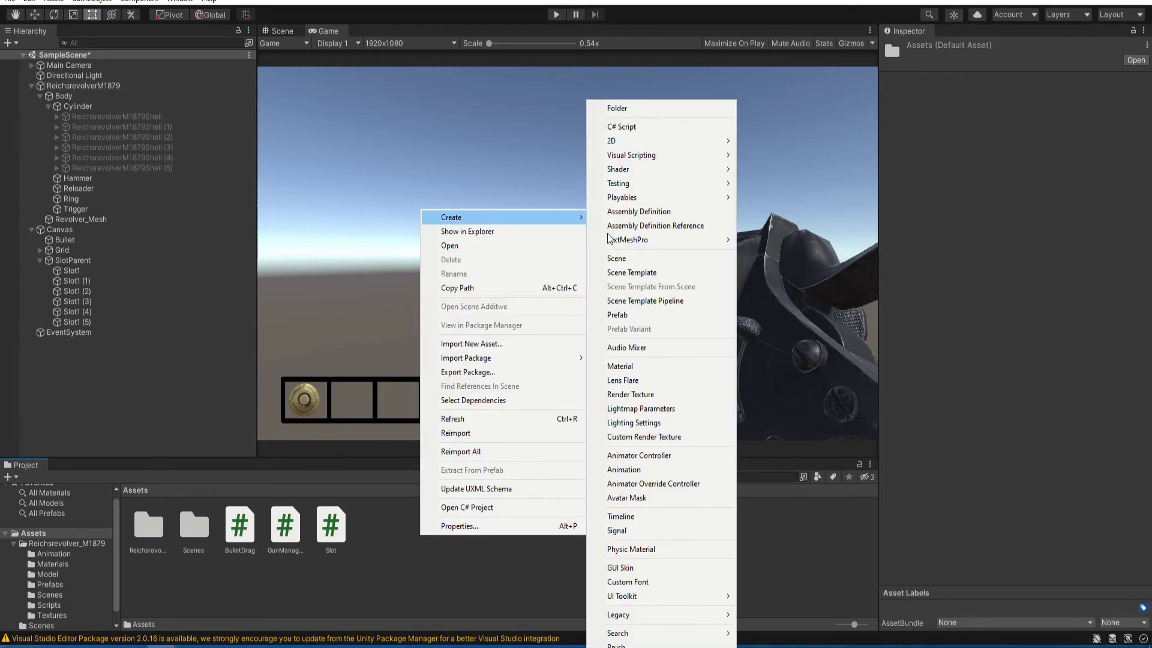
pyautogui.click(620, 366)
pyautogui.write('Temp')
pyautogui.press('Return')
pyautogui.click(998, 106)
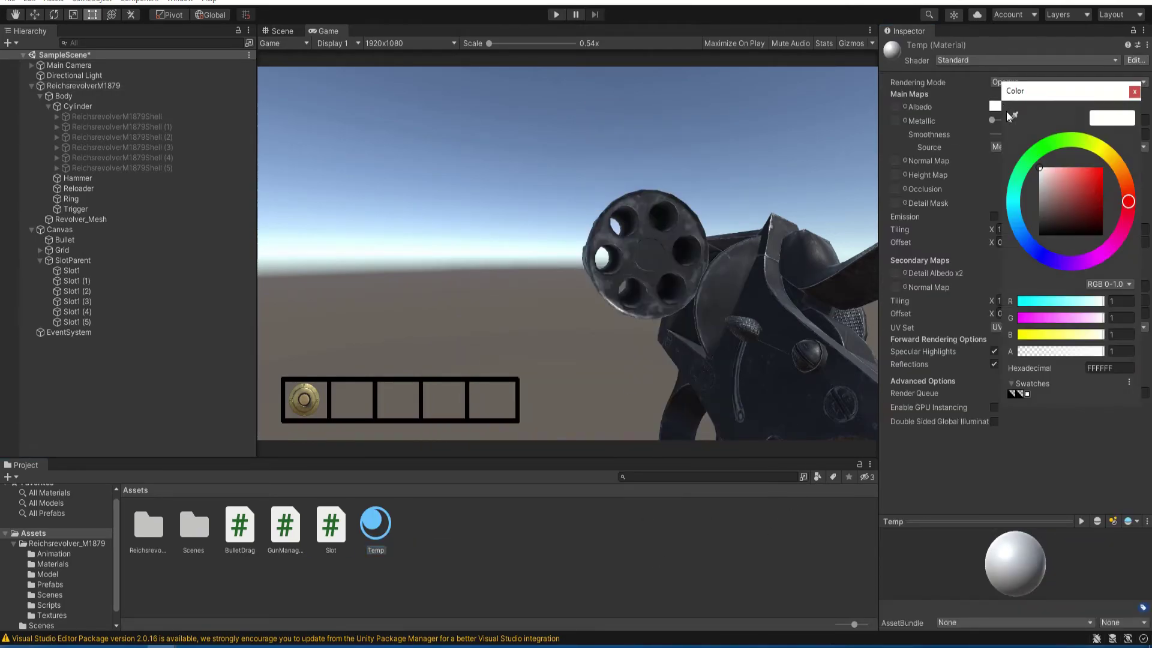
pyautogui.click(1061, 249)
# Assign Temp to the revolver's Temp Mat and the first three shells' LP_Shell to Elements 0–2.
pyautogui.click(83, 85)
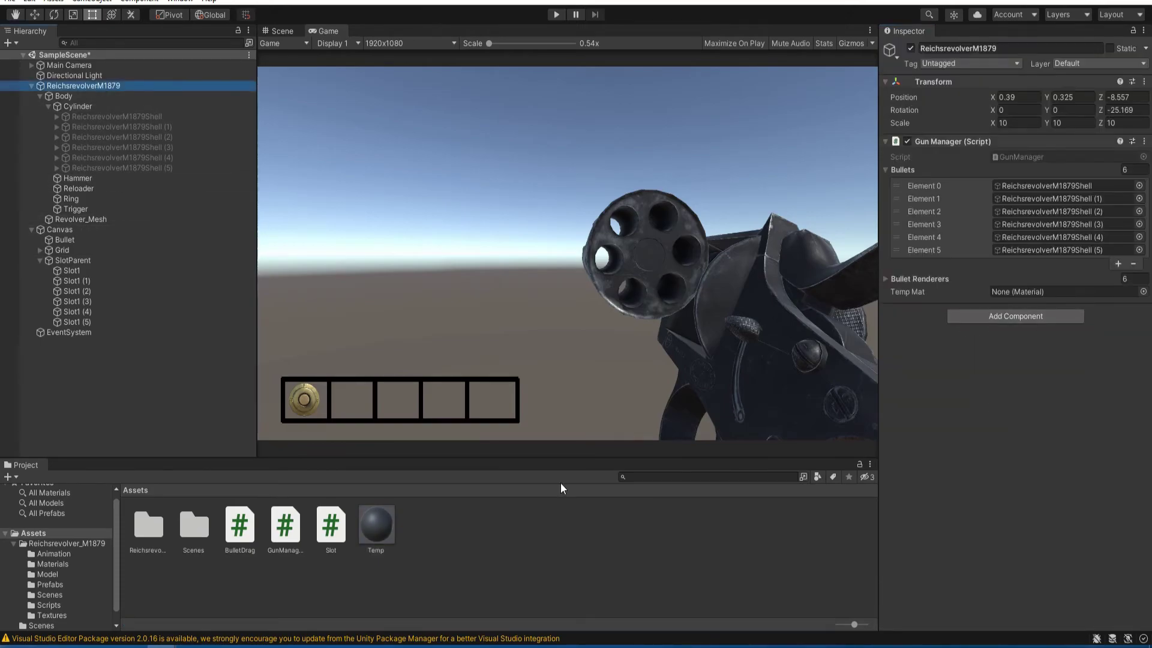
pyautogui.moveTo(376, 525); pyautogui.dragTo(1067, 292)
pyautogui.click(919, 278)
pyautogui.click(57, 116)
pyautogui.click(57, 147)
pyautogui.click(57, 178)
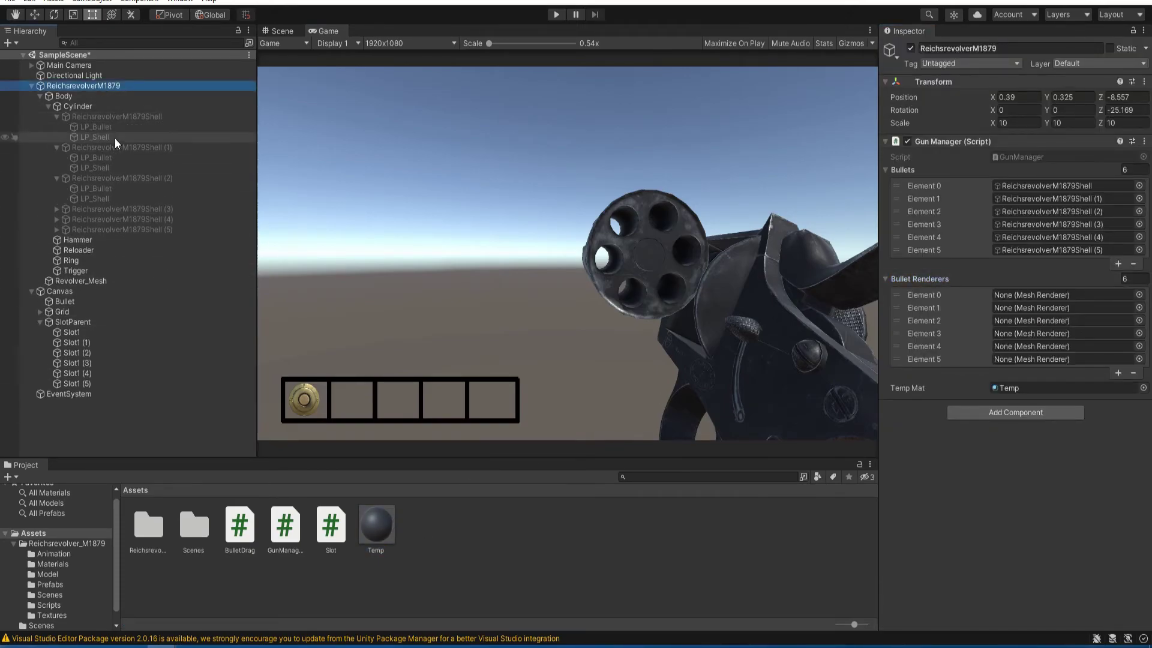
pyautogui.moveTo(95, 136); pyautogui.dragTo(1068, 295)
pyautogui.moveTo(346, 194); pyautogui.dragTo(1032, 308)
pyautogui.moveTo(95, 199); pyautogui.dragTo(1032, 321)
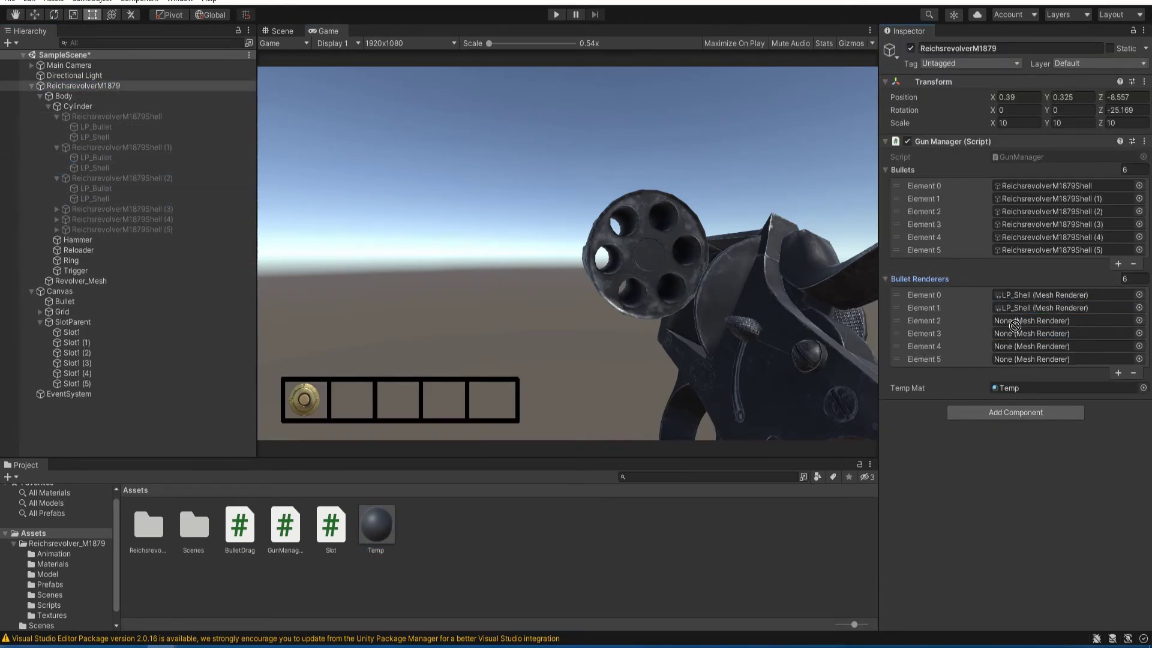
# Assign the LP_Shell of shells (3), (4) and (5) to Bullet Renderers Elements 3–5.
pyautogui.click(57, 209)
pyautogui.moveTo(95, 229); pyautogui.dragTo(1026, 339)
pyautogui.click(57, 240)
pyautogui.moveTo(95, 260); pyautogui.dragTo(1032, 346)
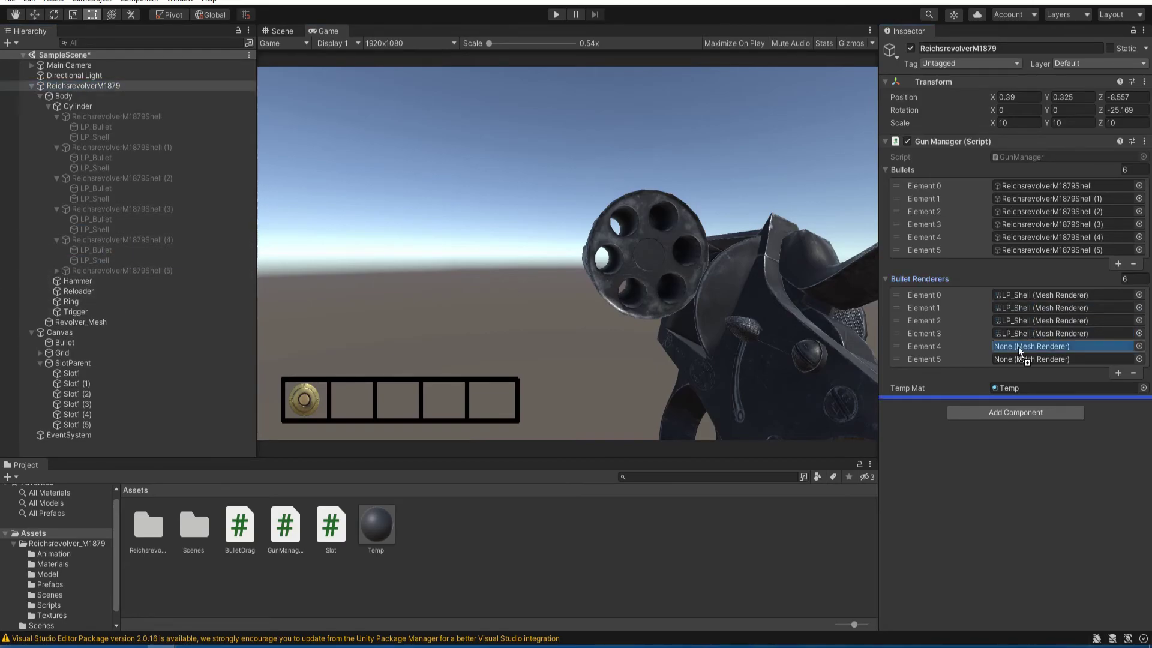
pyautogui.click(57, 271)
pyautogui.moveTo(95, 291); pyautogui.dragTo(1032, 359)
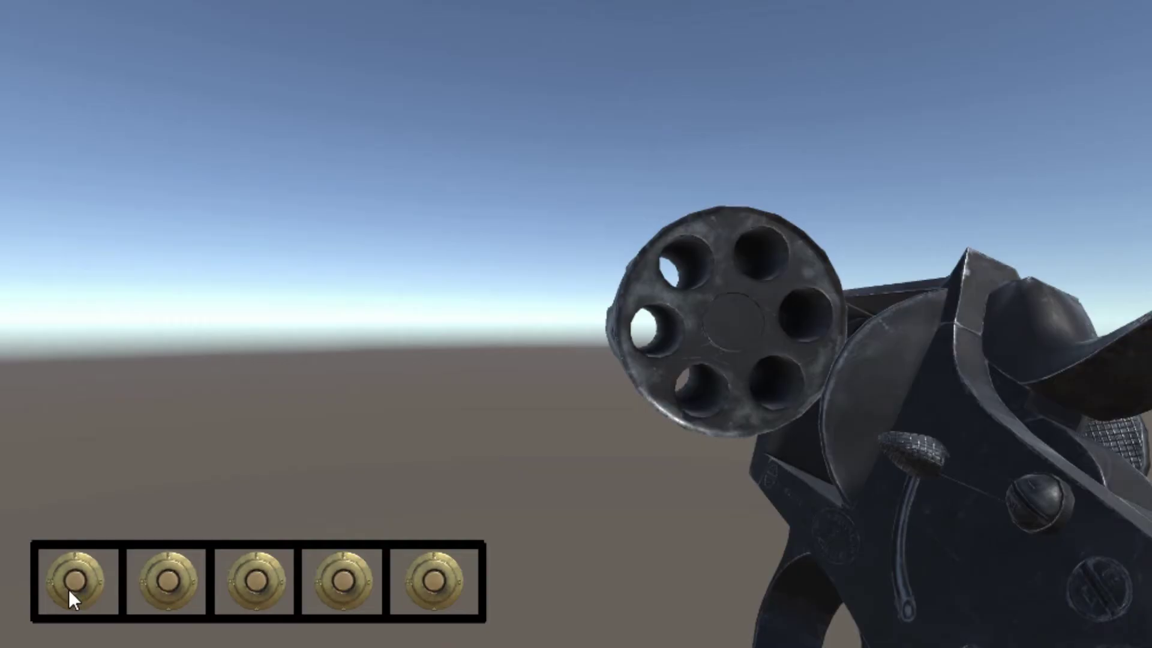
# Drag ammo-bar bullets into the cylinder chambers and fire three shots.
pyautogui.moveTo(68, 589); pyautogui.dragTo(653, 372)
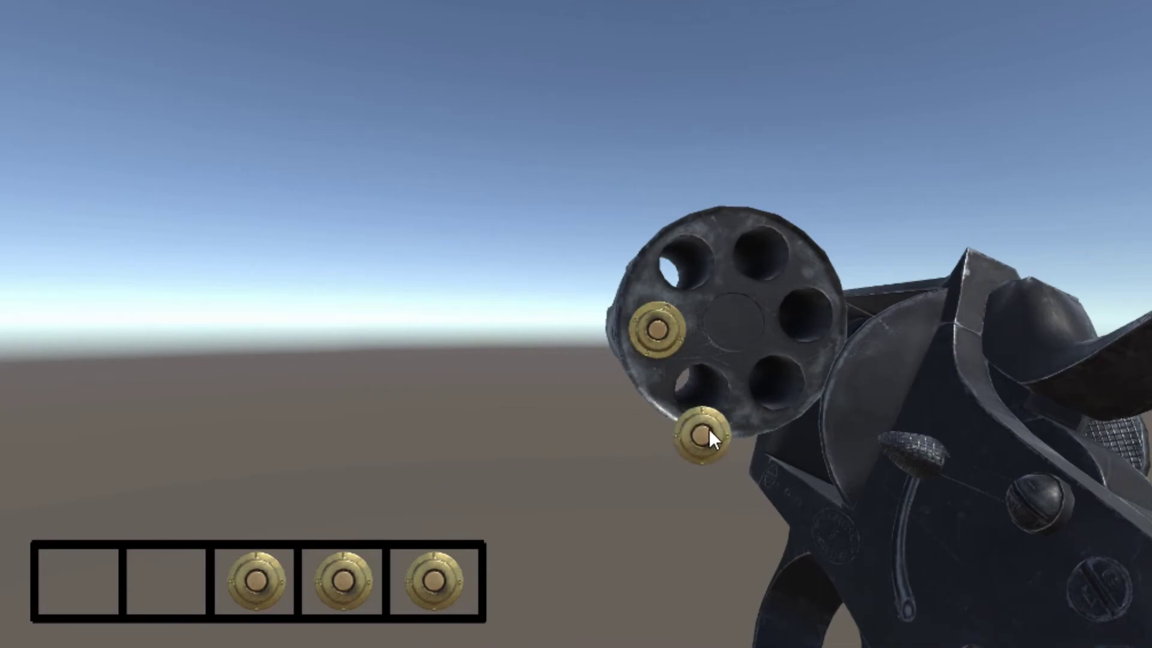
pyautogui.moveTo(268, 588); pyautogui.dragTo(777, 384)
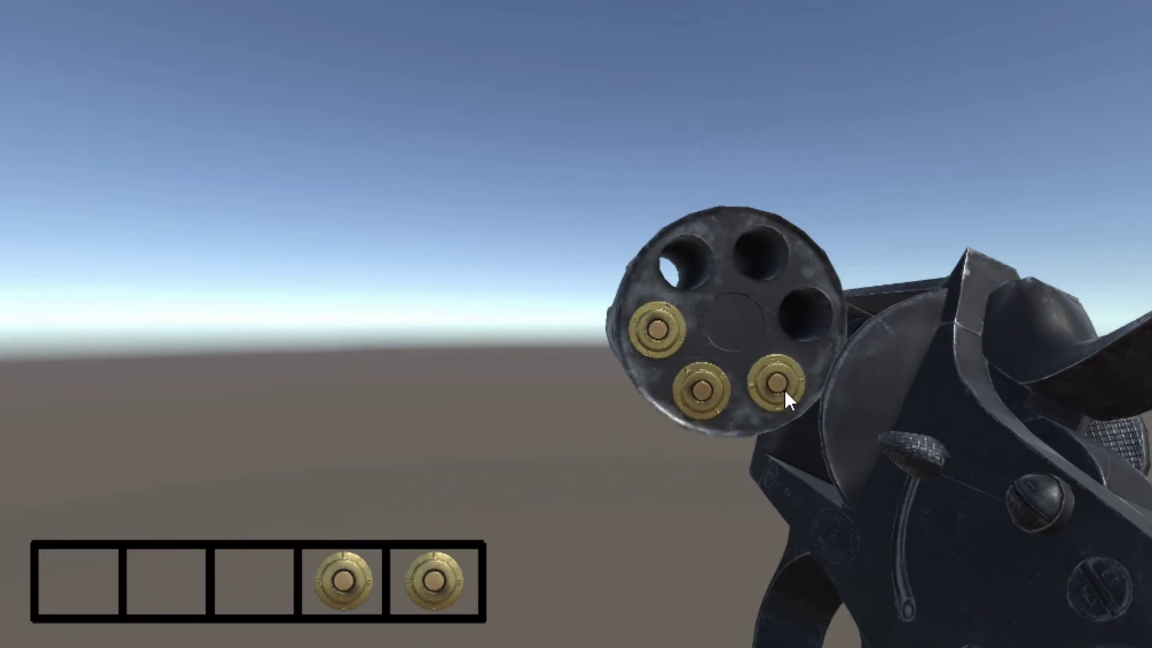
pyautogui.click(434, 391)
pyautogui.click(434, 391)
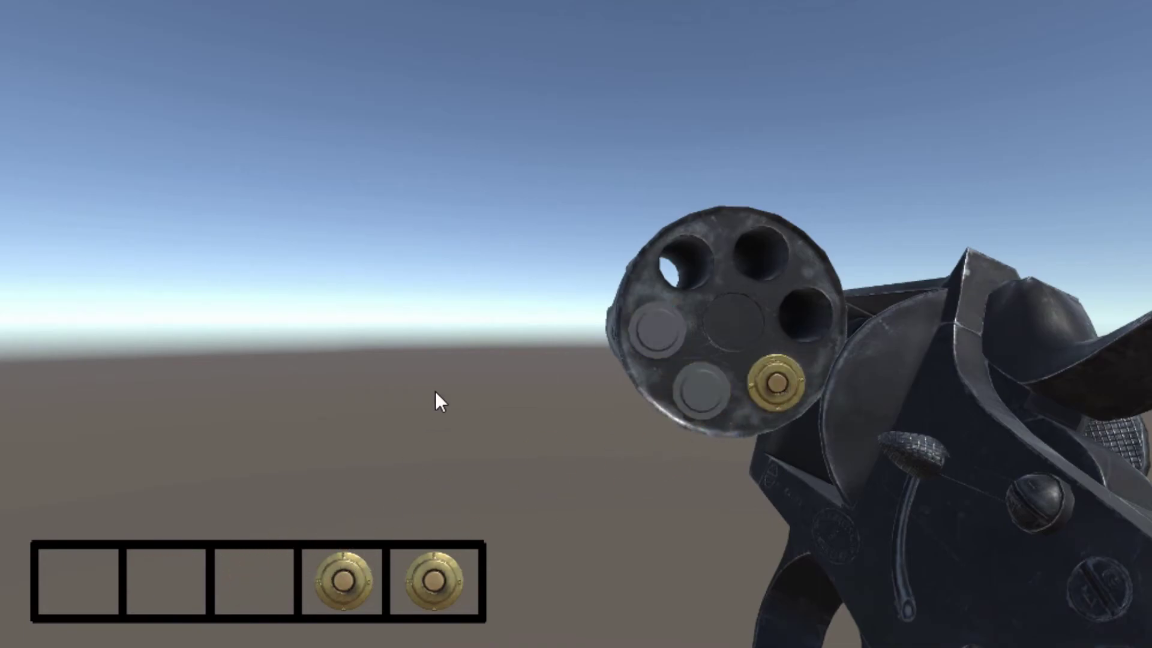
pyautogui.click(434, 391)
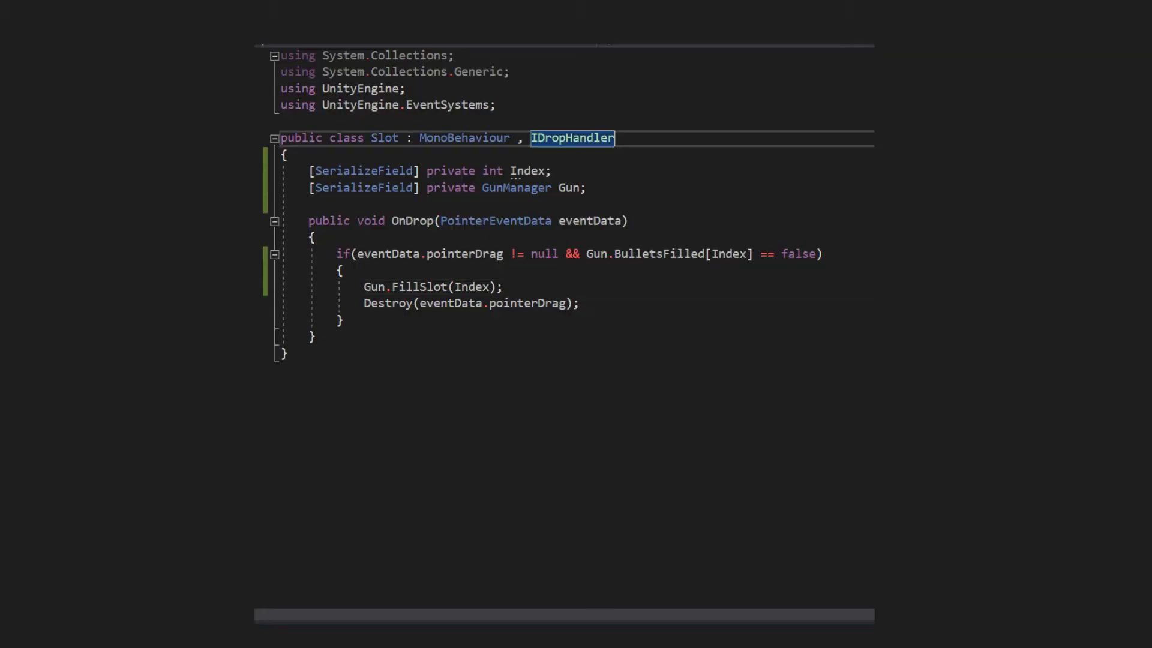
# Add IPointerDownHandler, a StartColor material set in Start, and OnPointerDown checking filled, shot chambers.
pyautogui.write(', IPo')
pyautogui.press('Tab')
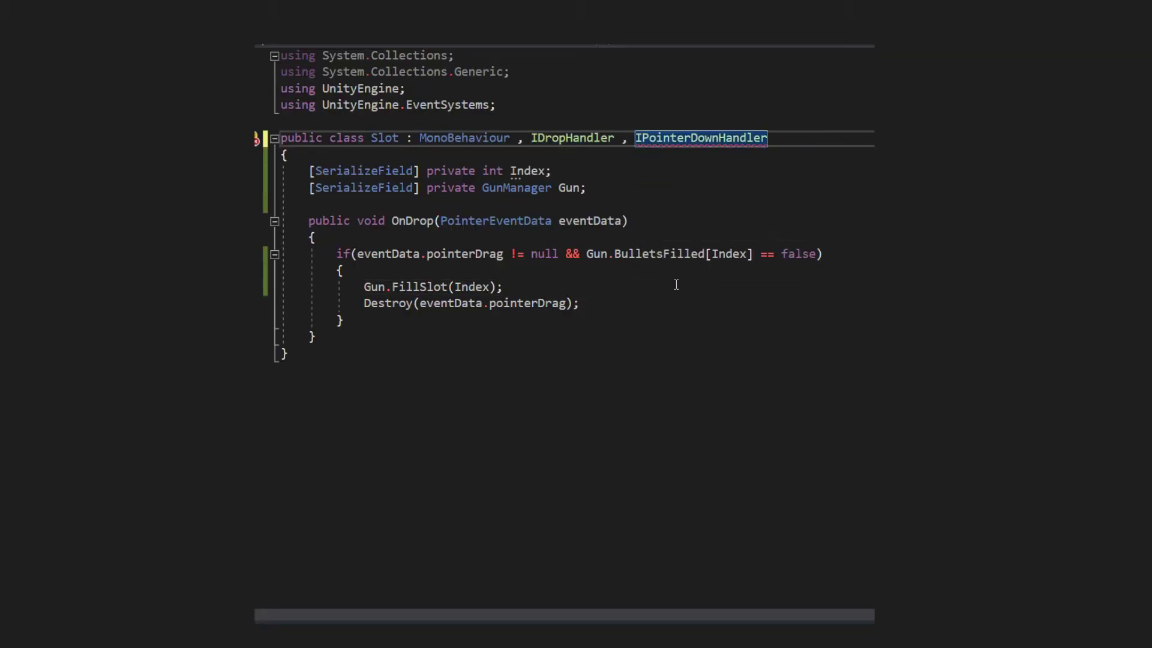
pyautogui.write('private Material StartColor;  private void Start() {     StartColor = Gun.BulletRenderers[0].mater')
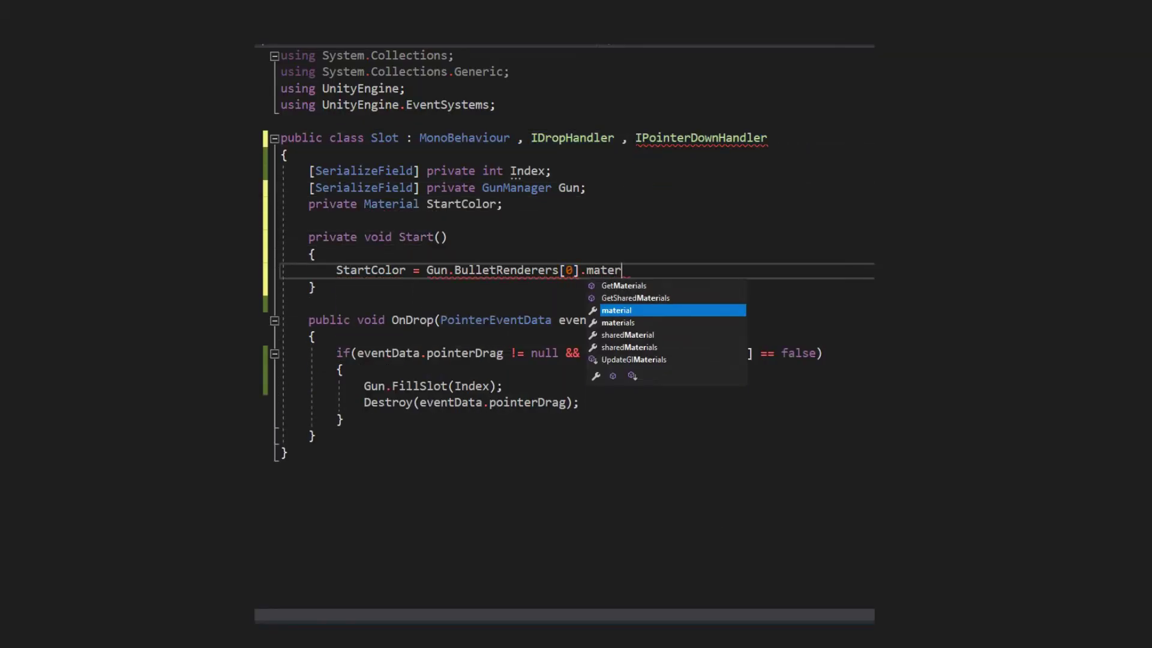
pyautogui.write('ial;')
pyautogui.click(311, 437)
pyautogui.write('private void OnPointerDown(po')
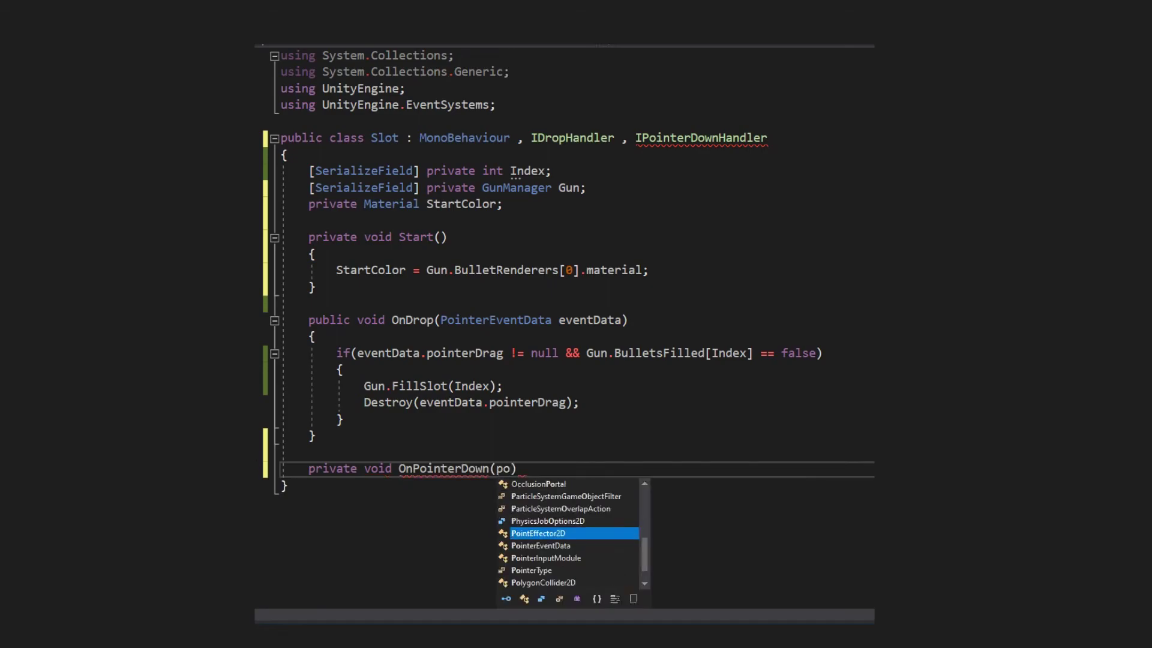
pyautogui.write(' even')
pyautogui.press('Tab')
pyautogui.write(')')
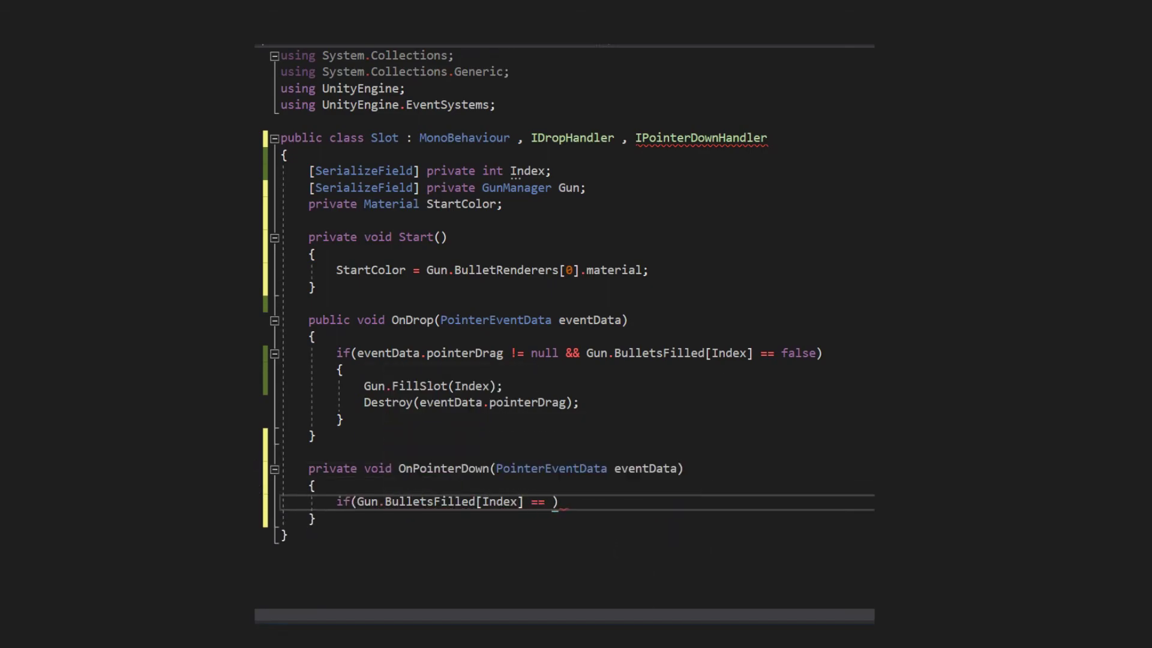
pyautogui.write(' { if(Gun.BulletsFilled[Index] == true && Gun.bulletsShot[index] == true { Gun.BulletRenderers')
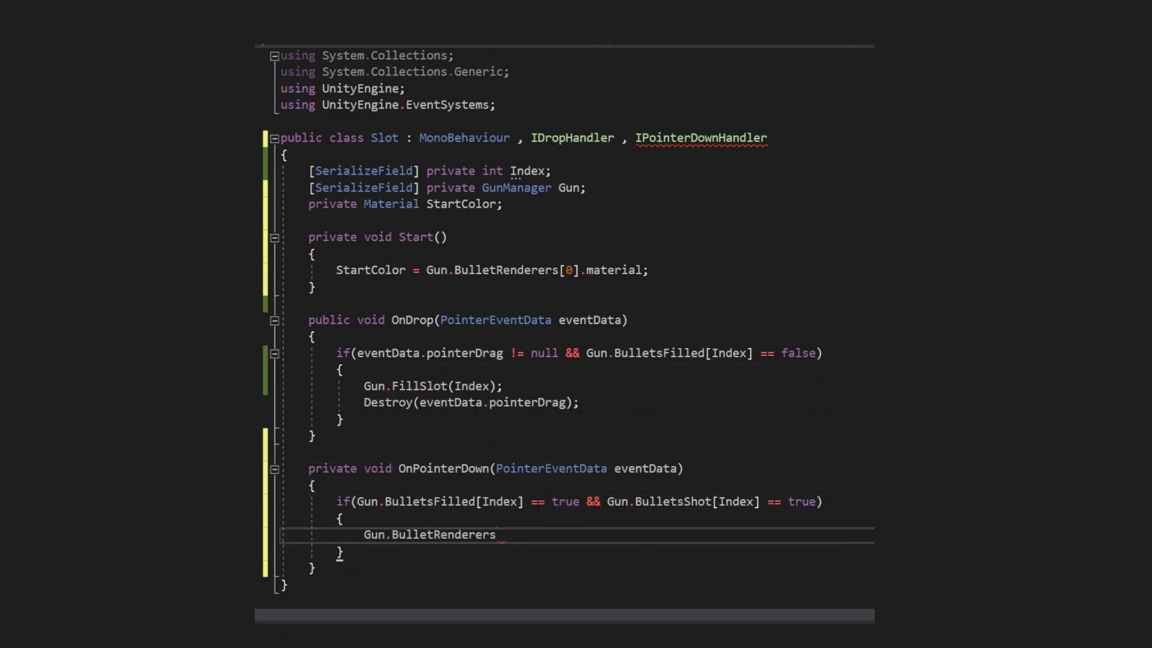
pyautogui.write('[Index].material = StartColor;')
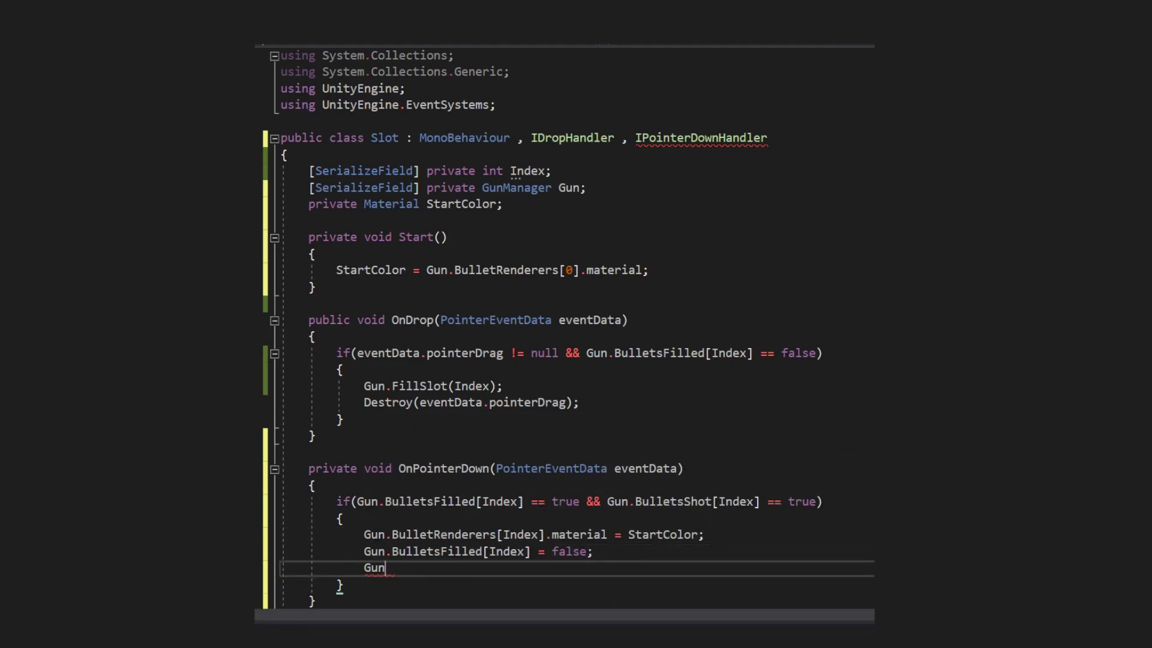
pyautogui.write(' Gun.BulletsFilled[Index] = false; Gun.BulletsShot[Index] = false; Gun.Bullets[Index].SetActive(false')
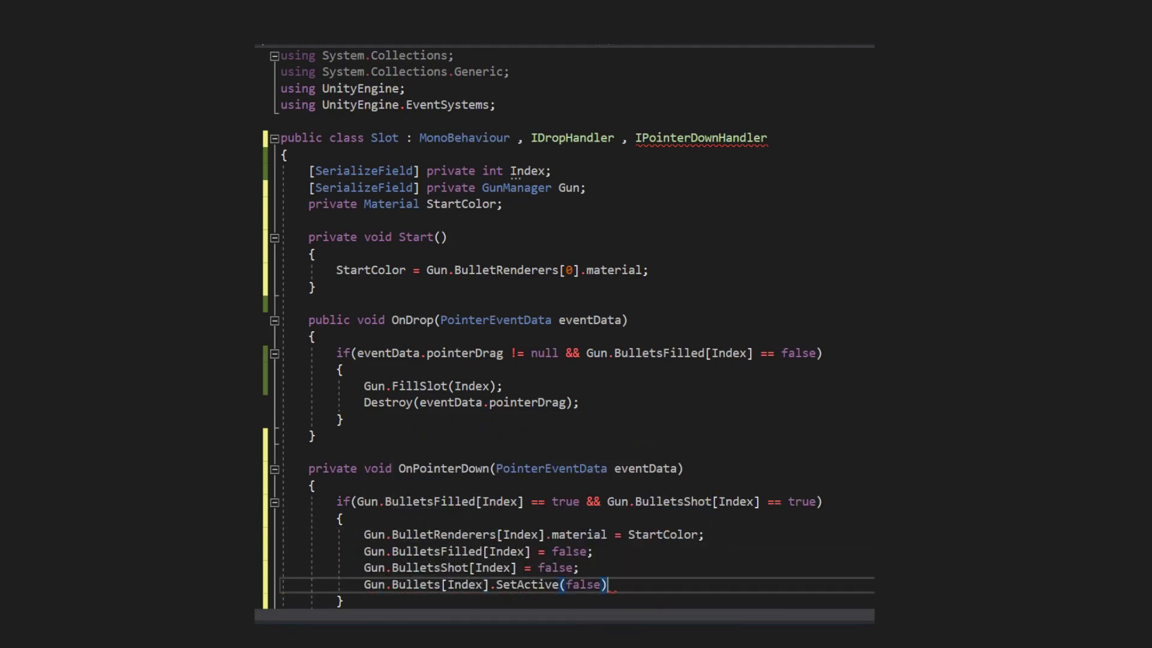
pyautogui.write(';')
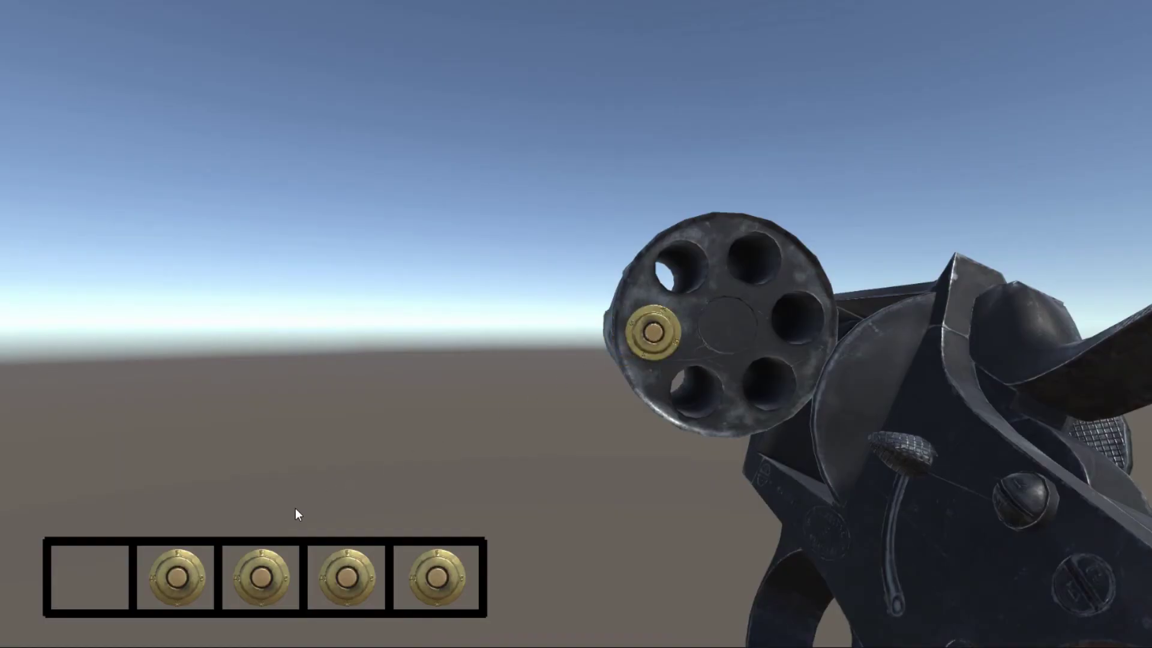
# Load bullets into the lower-left, lower-right, upper-right and upper-left chambers.
pyautogui.moveTo(177, 575); pyautogui.dragTo(694, 384)
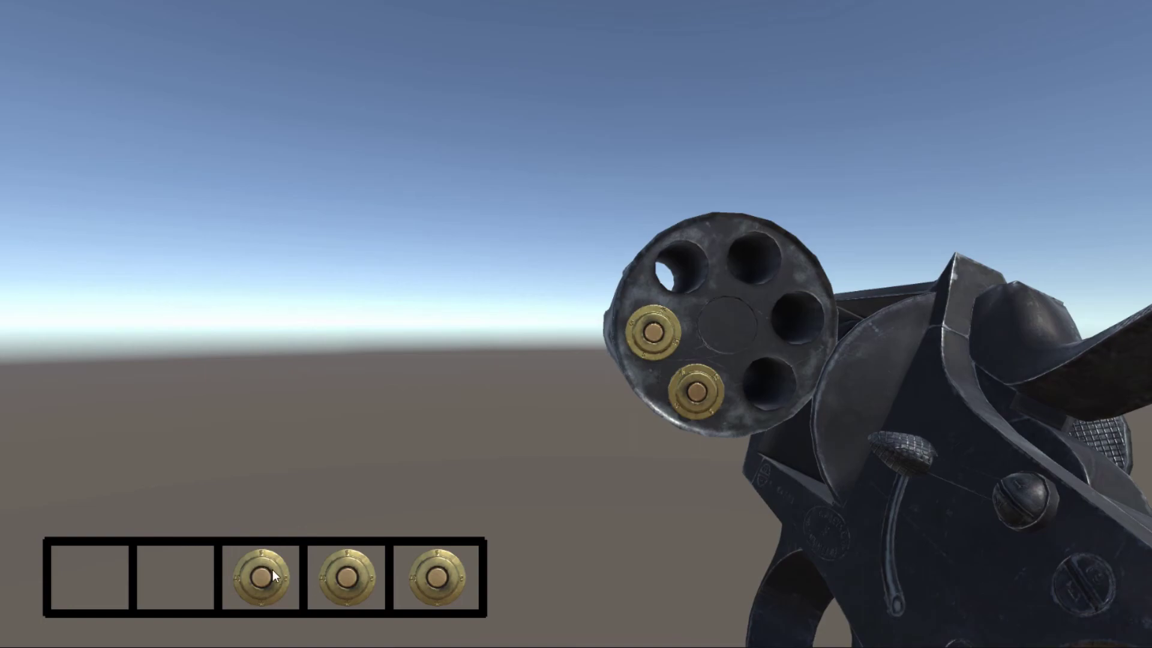
pyautogui.moveTo(272, 570); pyautogui.dragTo(779, 384)
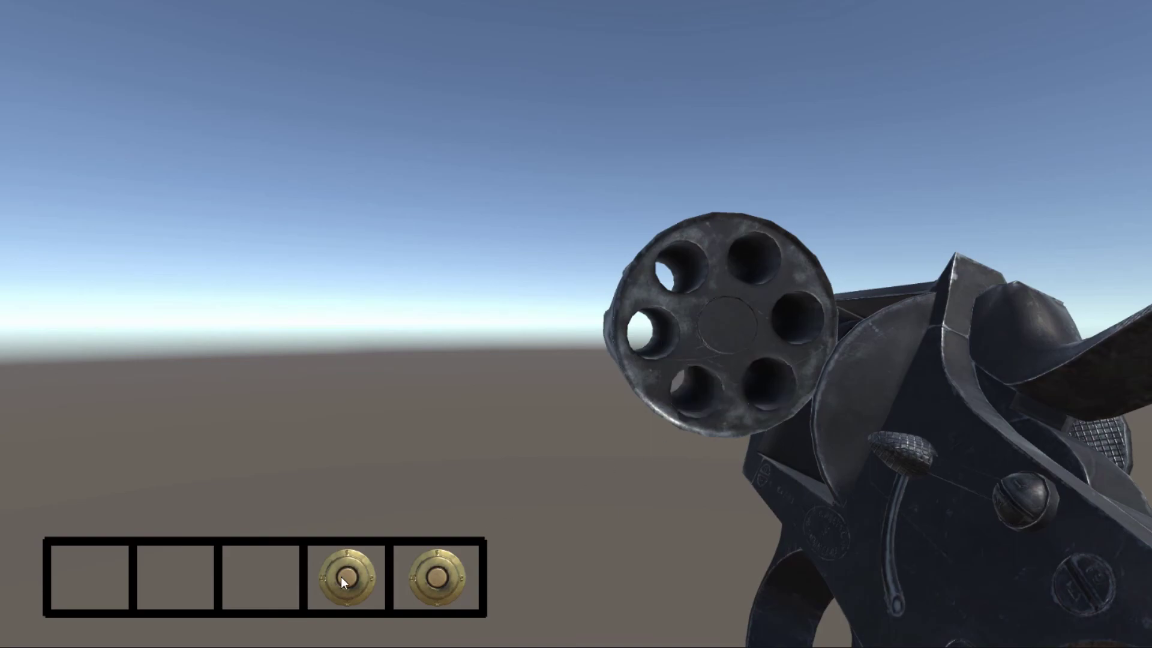
pyautogui.moveTo(341, 577); pyautogui.dragTo(640, 362)
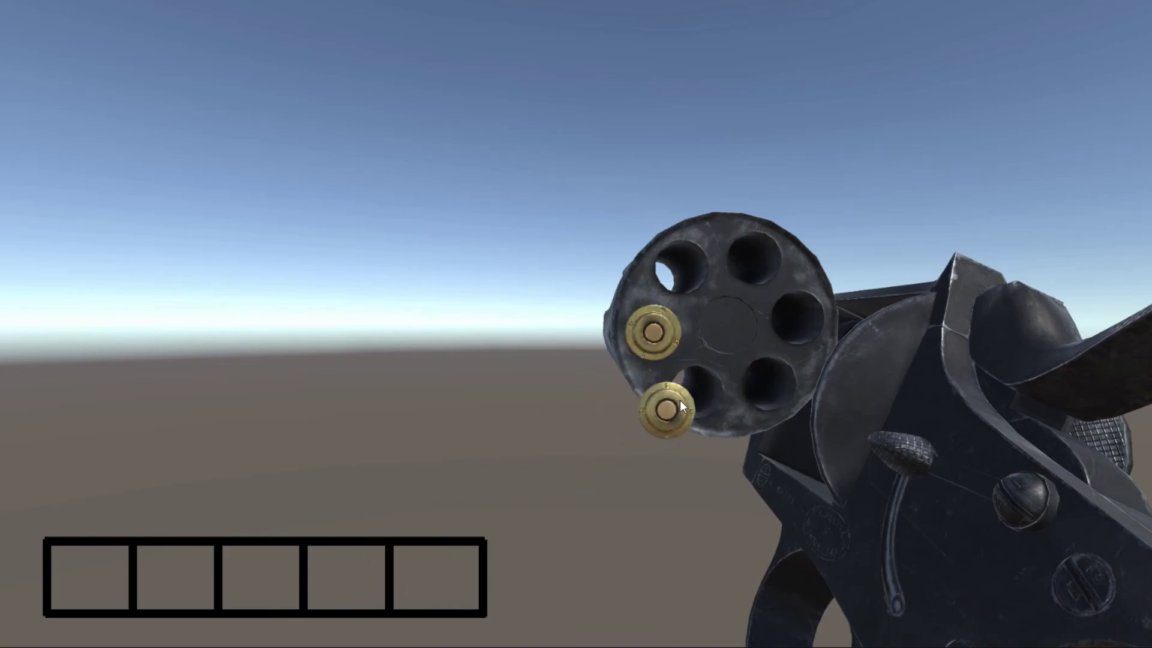
pyautogui.moveTo(680, 401); pyautogui.dragTo(695, 390)
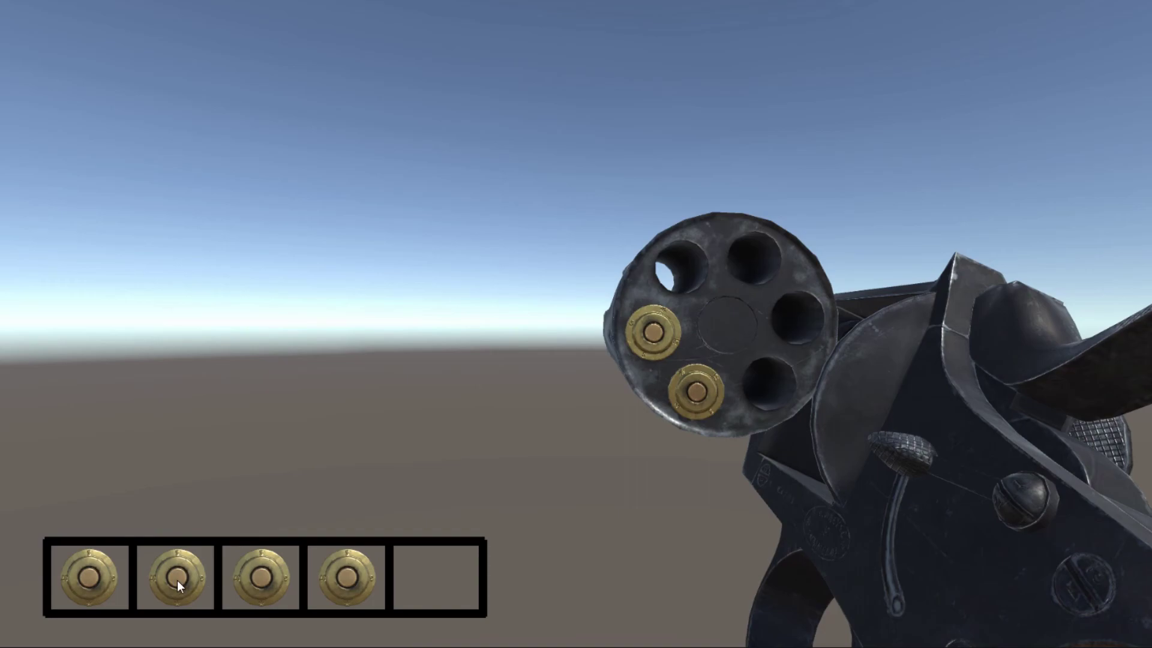
pyautogui.moveTo(248, 524); pyautogui.dragTo(754, 391)
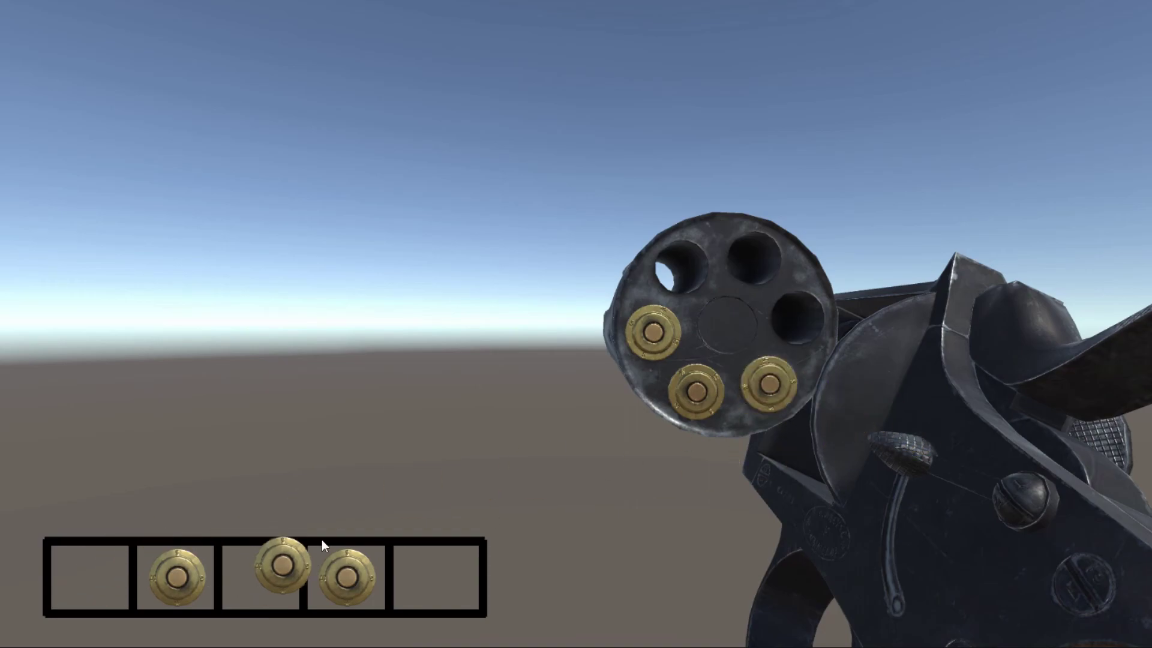
pyautogui.moveTo(323, 542); pyautogui.dragTo(798, 318)
pyautogui.moveTo(694, 315); pyautogui.dragTo(722, 282)
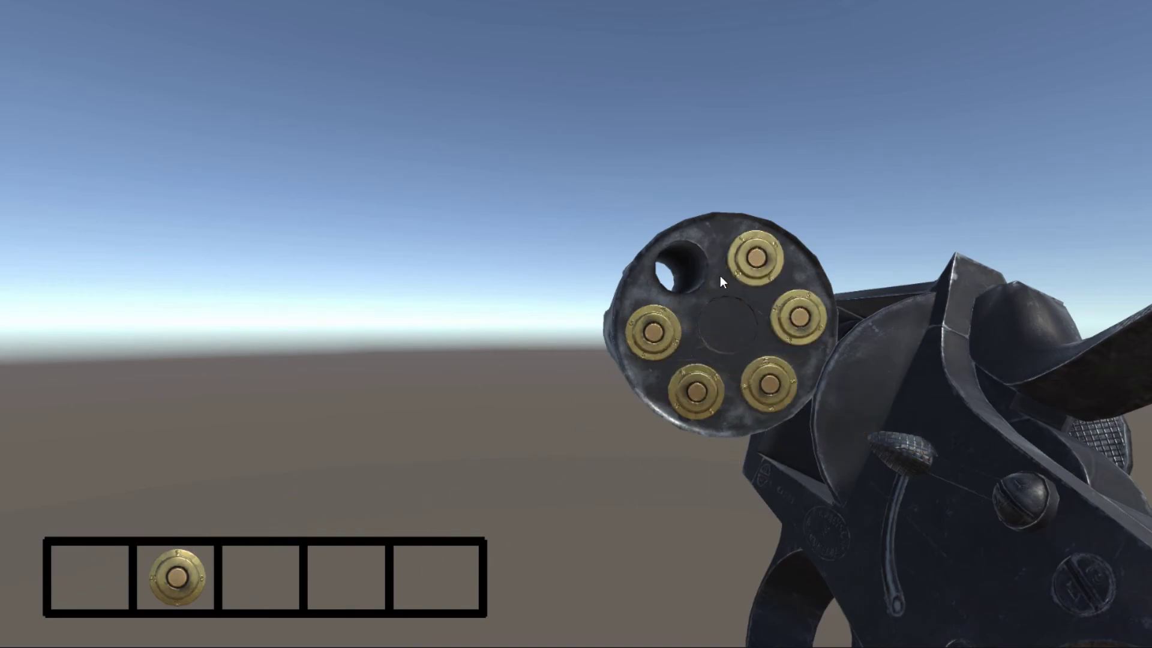
pyautogui.moveTo(196, 556); pyautogui.dragTo(681, 267)
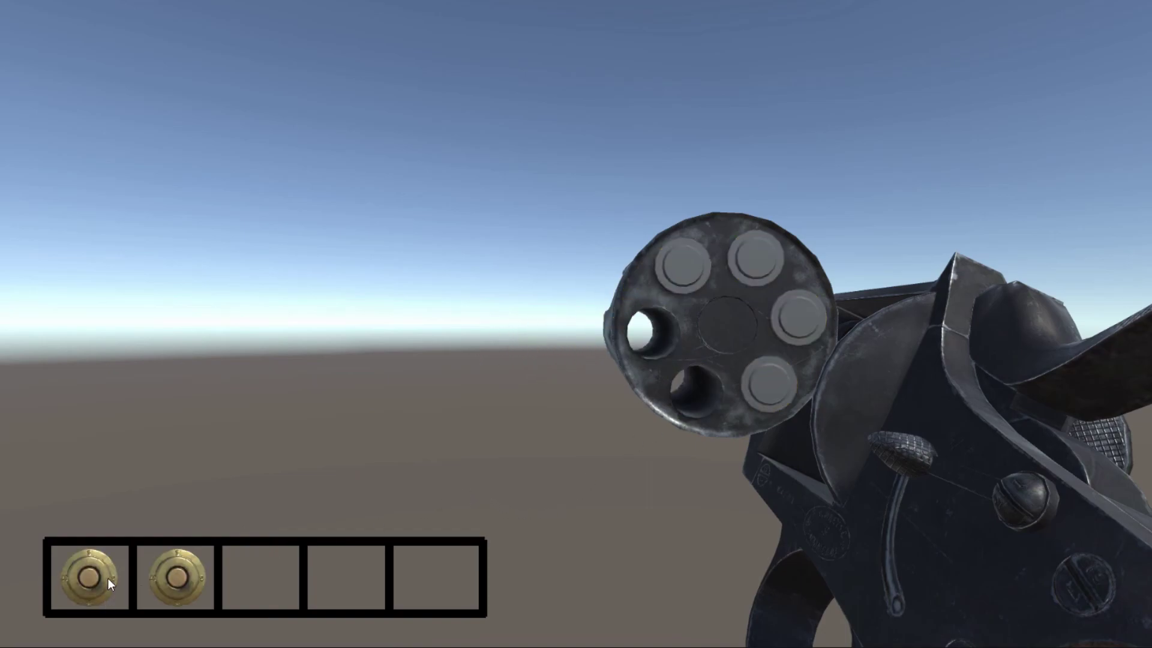
# Reload fresh cartridges into the emptied left, lower-left and upper-left chambers.
pyautogui.moveTo(107, 577); pyautogui.dragTo(664, 324)
pyautogui.moveTo(171, 579); pyautogui.dragTo(698, 380)
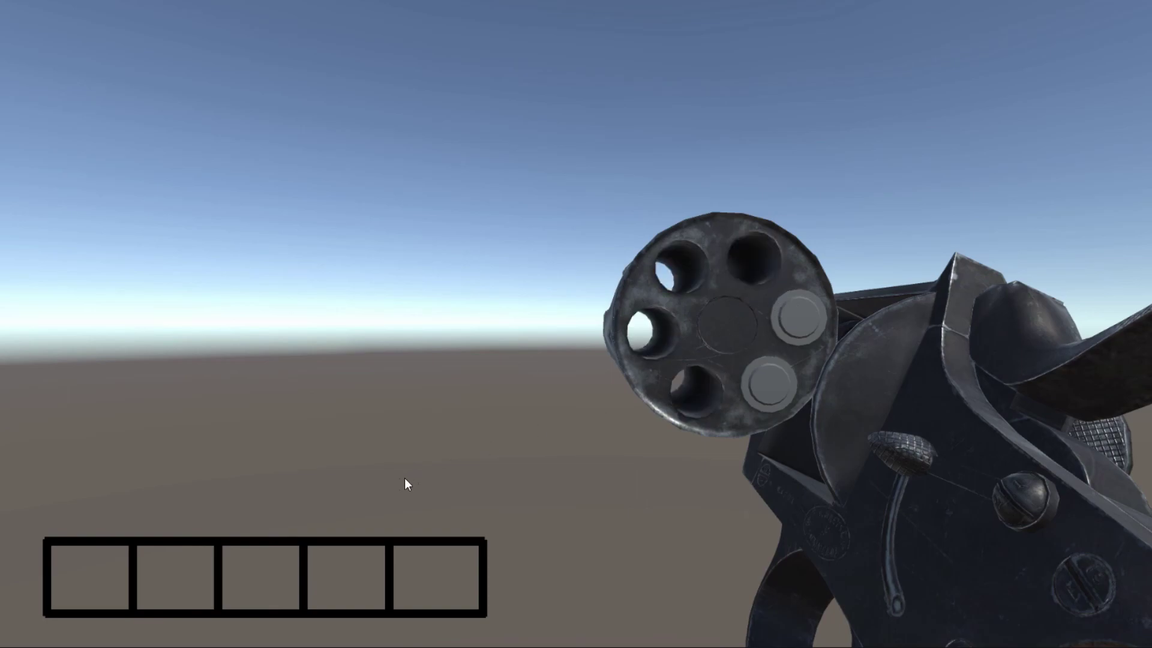
pyautogui.moveTo(84, 576); pyautogui.dragTo(652, 332)
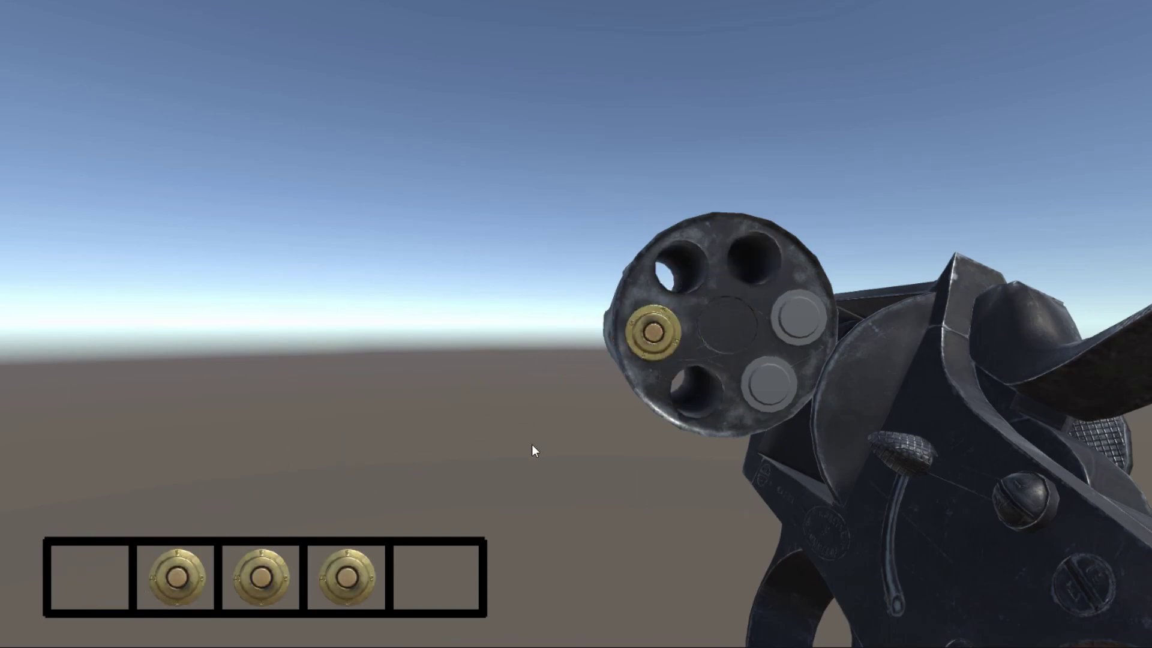
pyautogui.moveTo(188, 569); pyautogui.dragTo(642, 408)
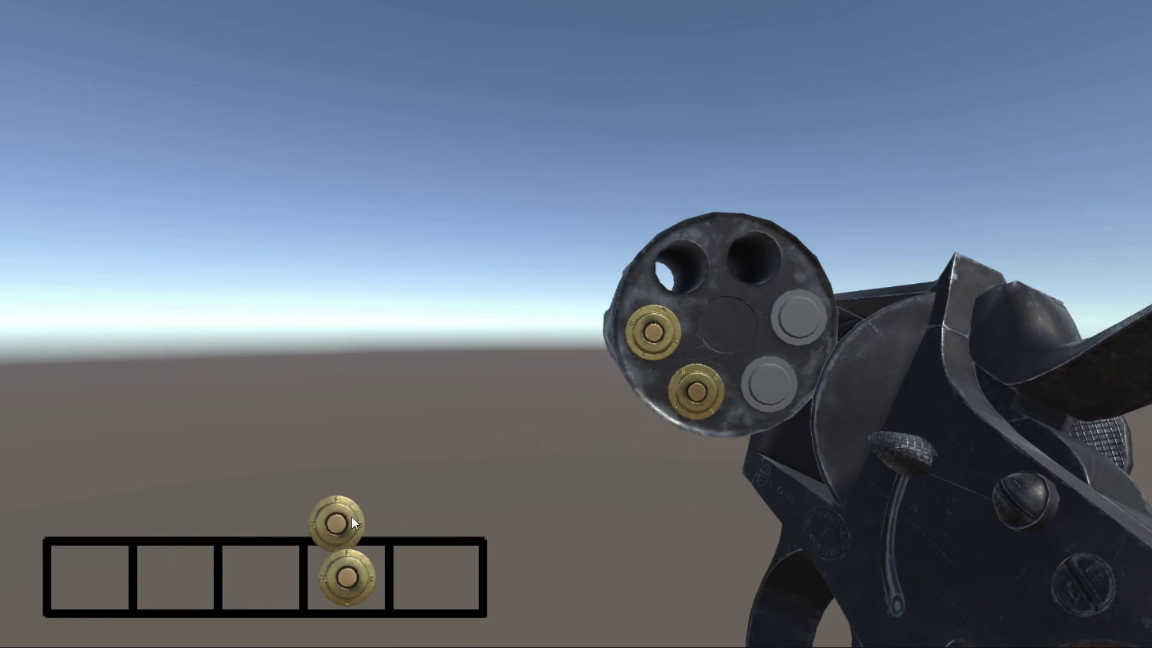
pyautogui.moveTo(683, 280); pyautogui.dragTo(684, 277)
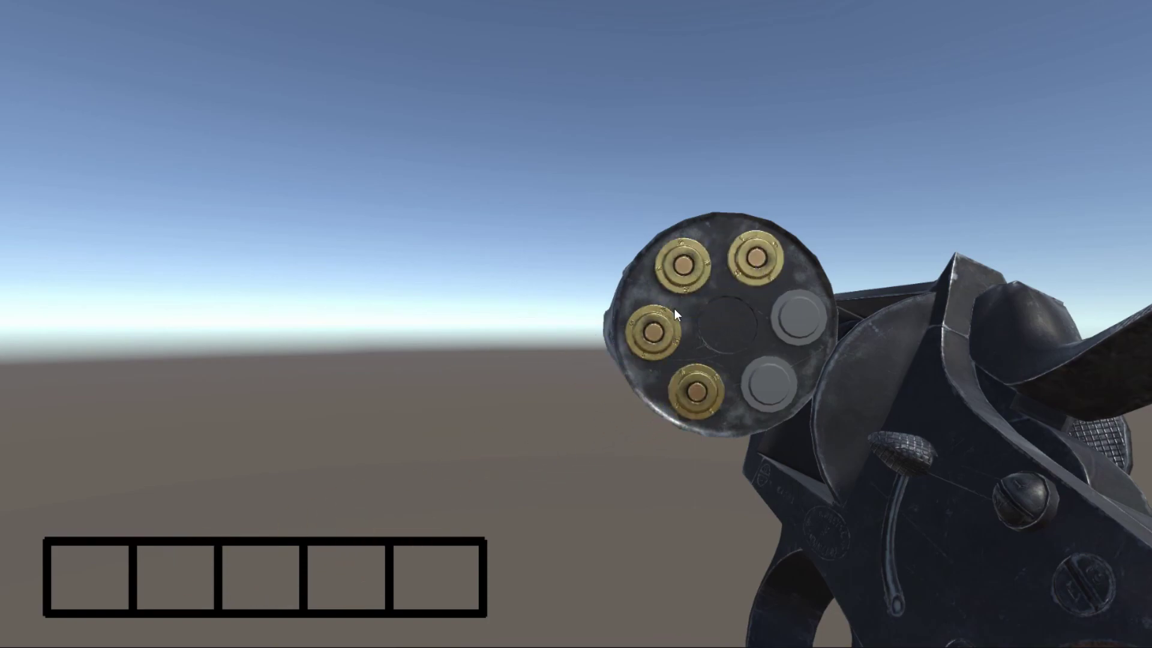